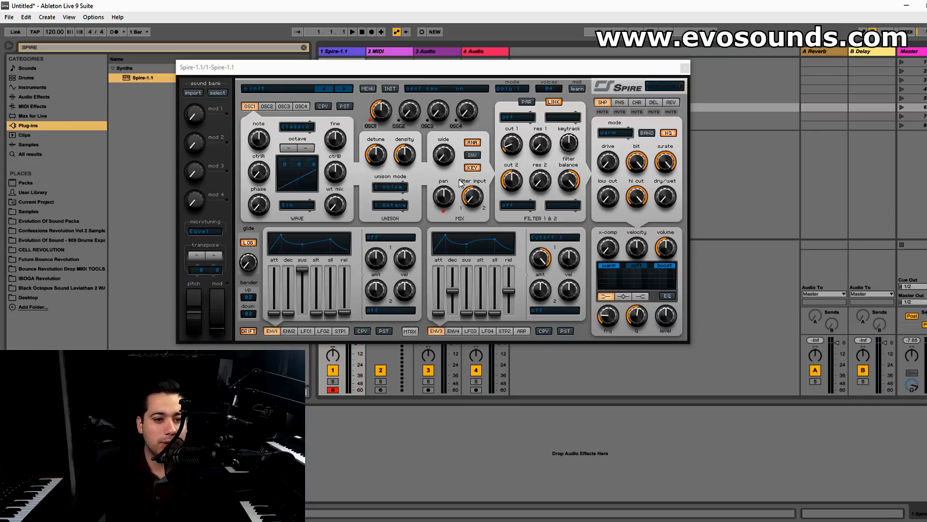
Step: Try a slow attack of about 460 on Envelope 1 and return the attack to 0
drag(273, 313, 278, 306)
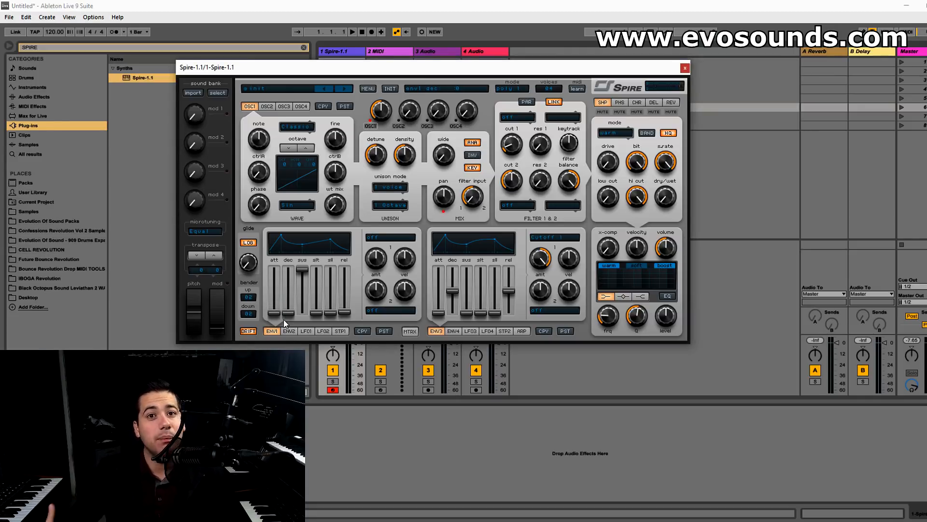
drag(279, 313, 282, 294)
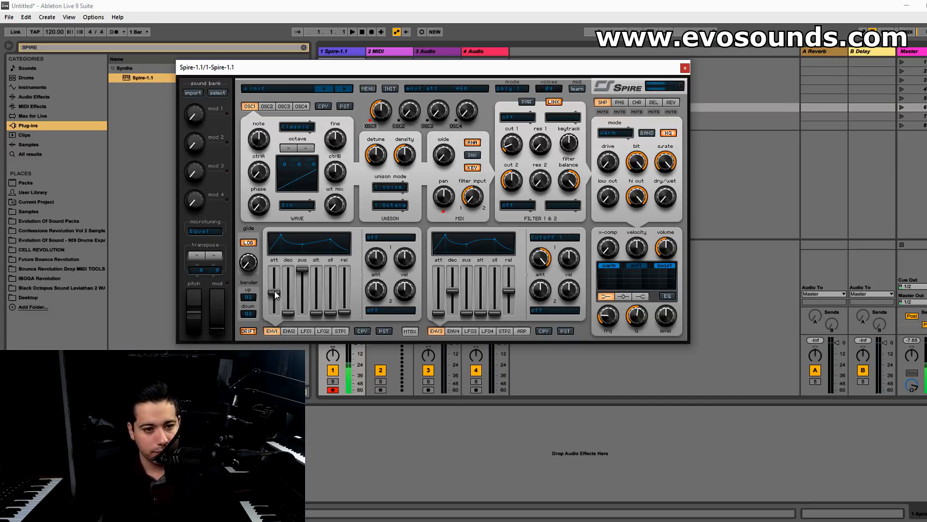
drag(279, 294, 284, 313)
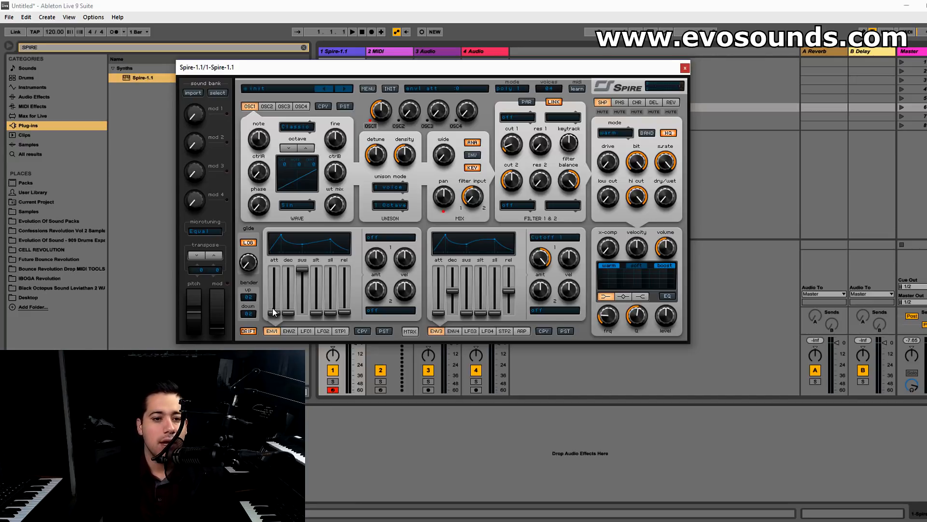
Step: Lower Envelope 1's sustain to 0 and try its decay at a longer and a shorter setting
drag(289, 313, 297, 295)
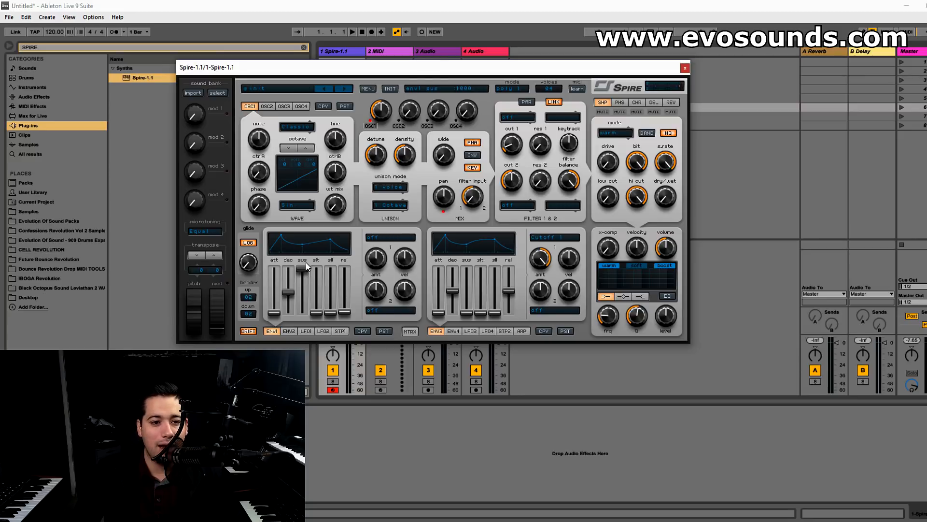
click(277, 310)
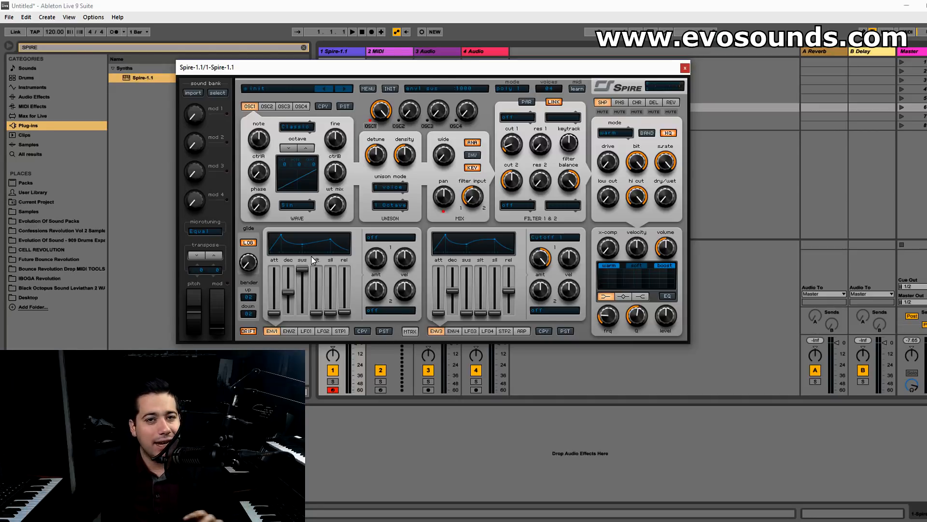
mouse_move(303, 270)
mouse_down()
mouse_move(303, 311)
mouse_move(297, 279)
mouse_up()
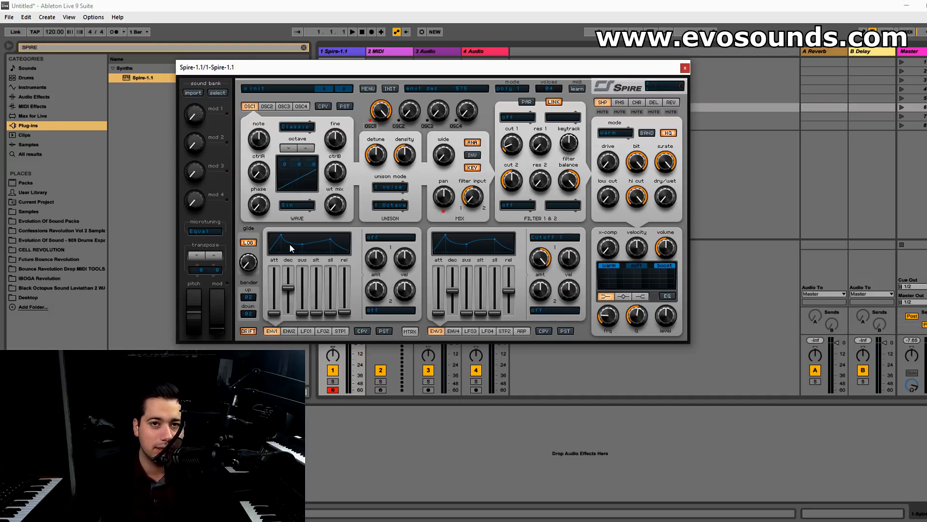
drag(298, 294, 299, 280)
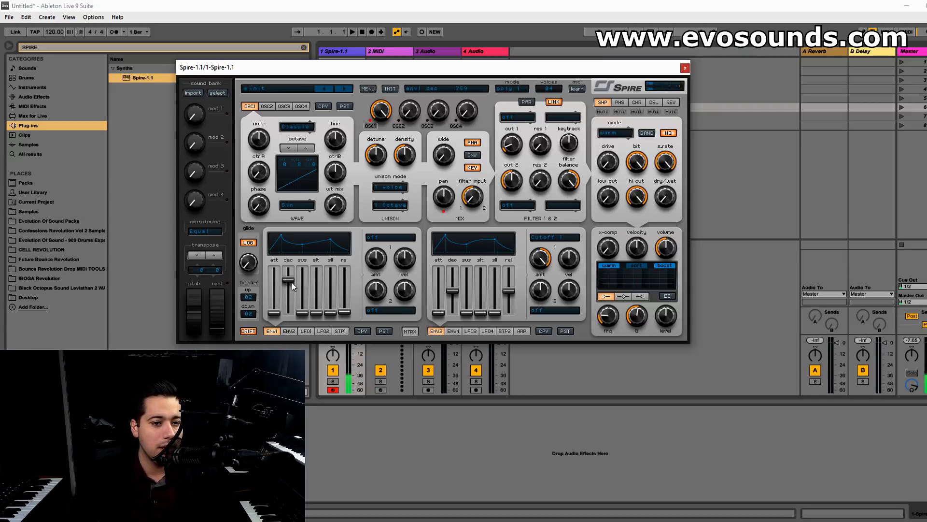
drag(299, 281, 298, 305)
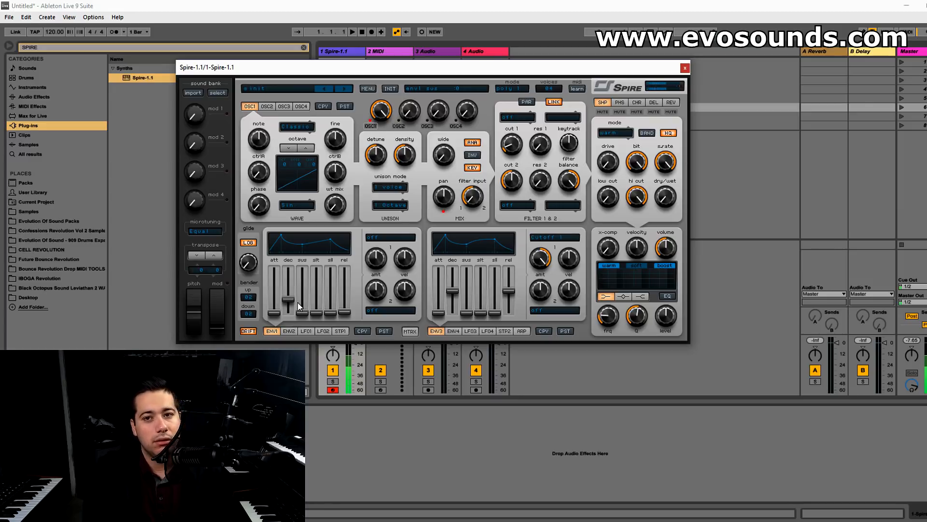
Step: Vary Envelope 1's sustain between 1000 and about 100, ending at about 360 with a longer decay
drag(302, 313, 317, 268)
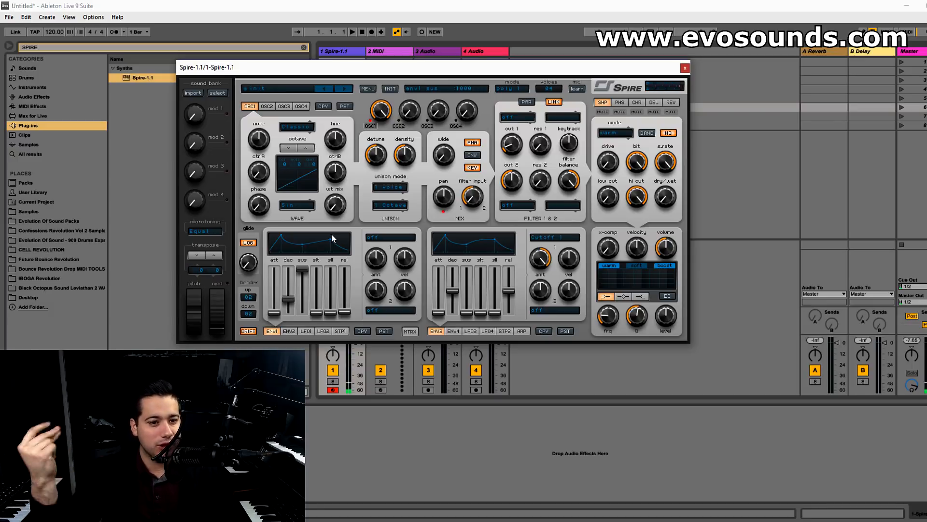
drag(302, 269, 358, 313)
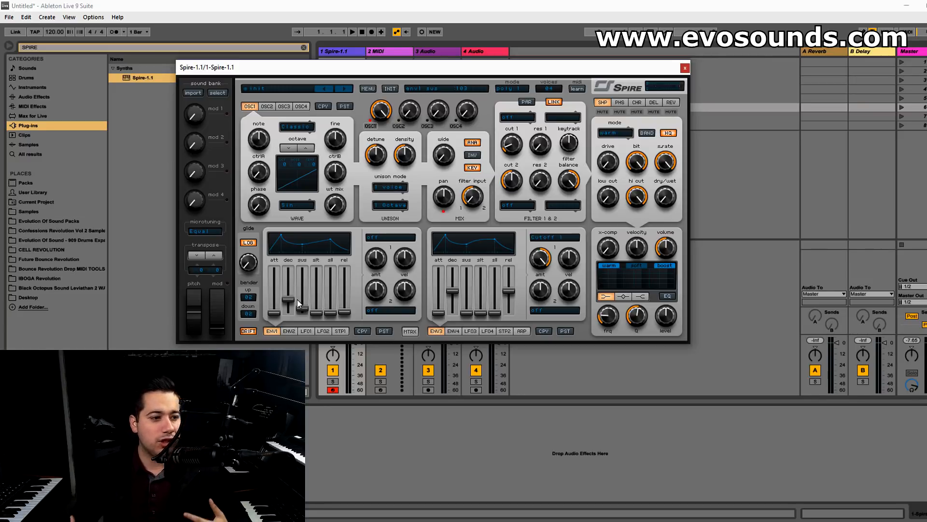
drag(295, 299, 314, 282)
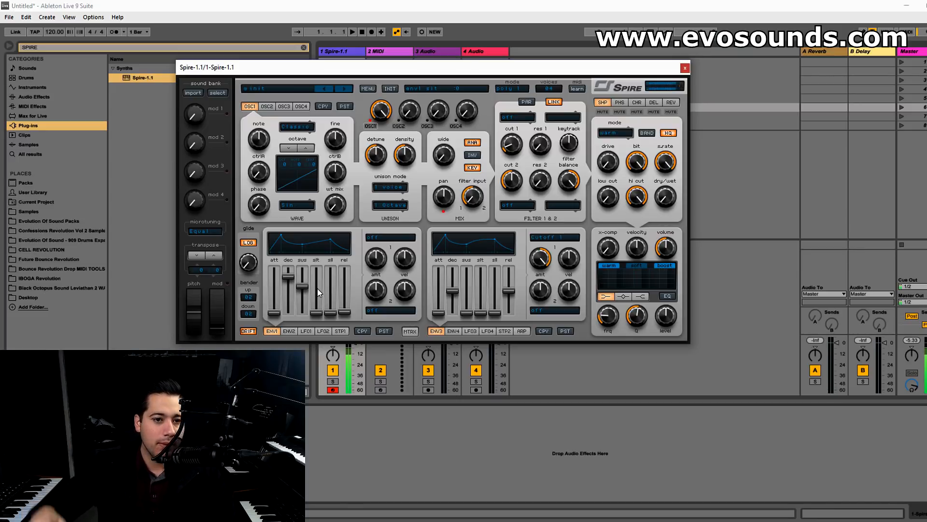
drag(309, 287, 288, 297)
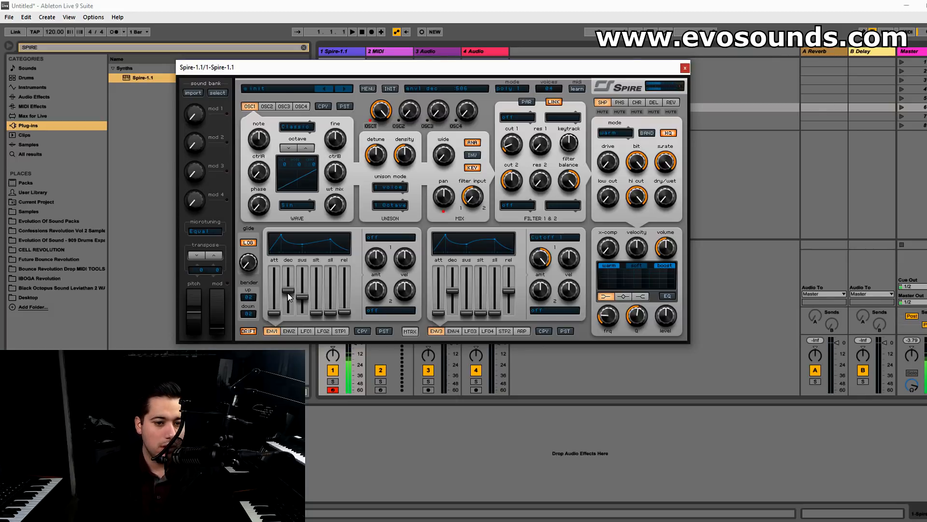
mouse_move(289, 296)
mouse_down()
mouse_move(291, 307)
mouse_move(296, 282)
mouse_up()
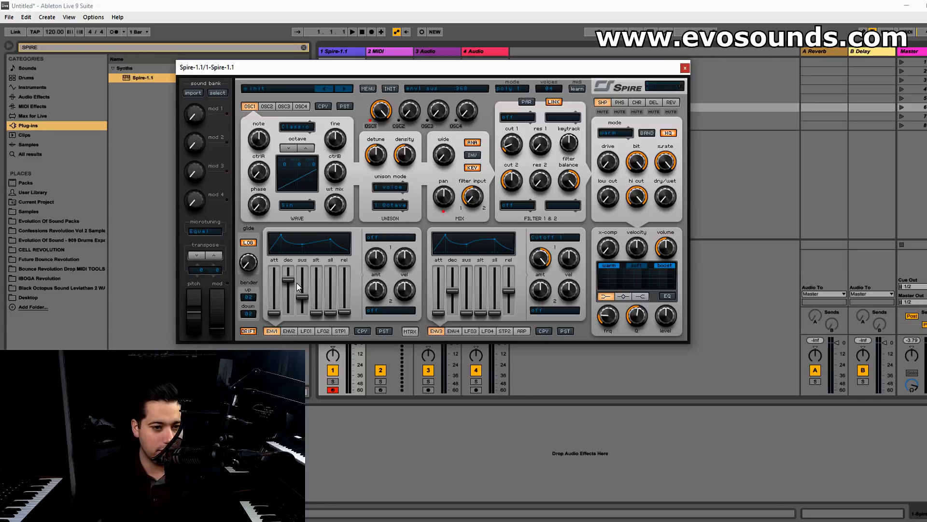
Step: Raise Envelope 1's sustain to maximum, and try its slope time and slope level before returning both to 0
drag(301, 297, 313, 251)
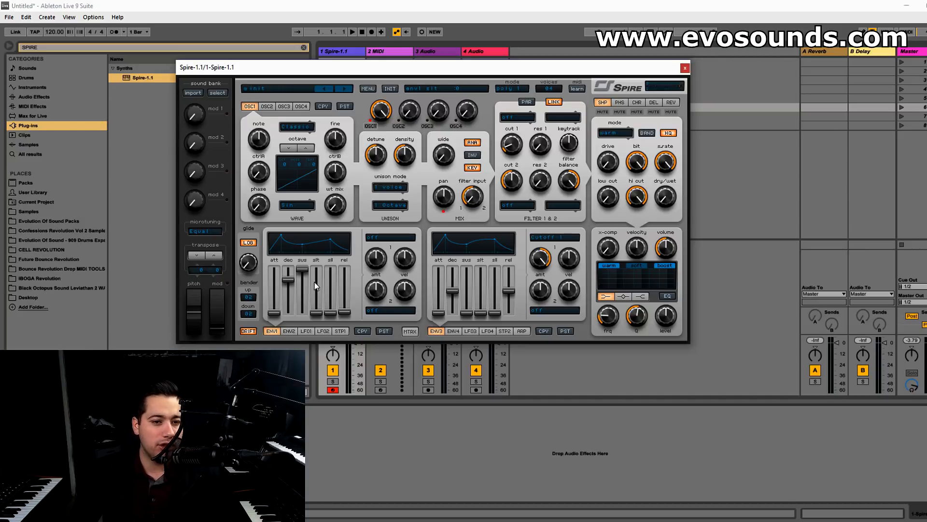
drag(325, 299, 324, 298)
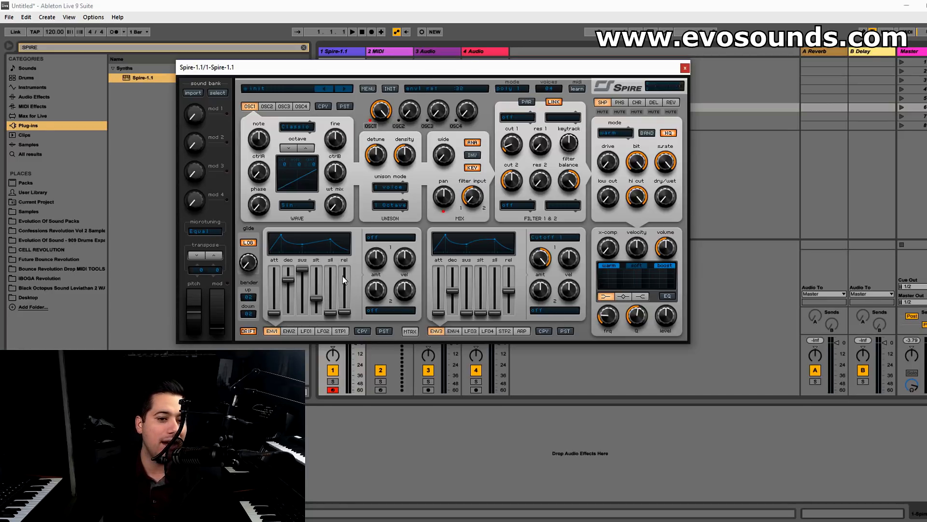
drag(322, 302, 315, 313)
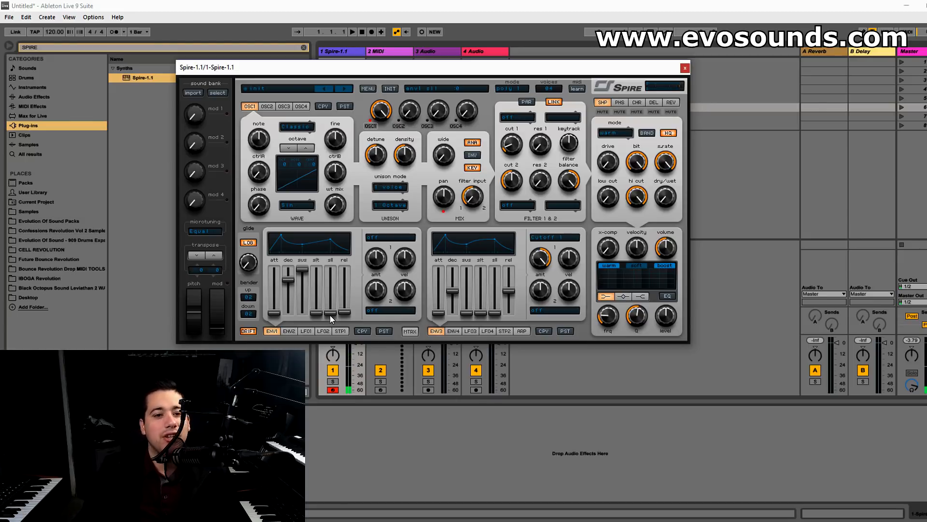
drag(330, 297, 330, 314)
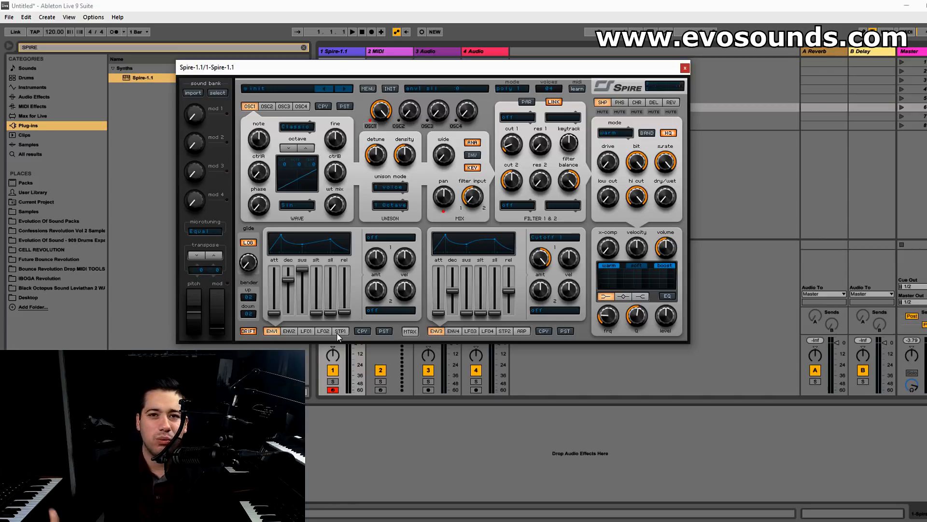
Step: Raise Envelope 1's release to about 590 and bring it back down to about 136
drag(344, 312, 366, 301)
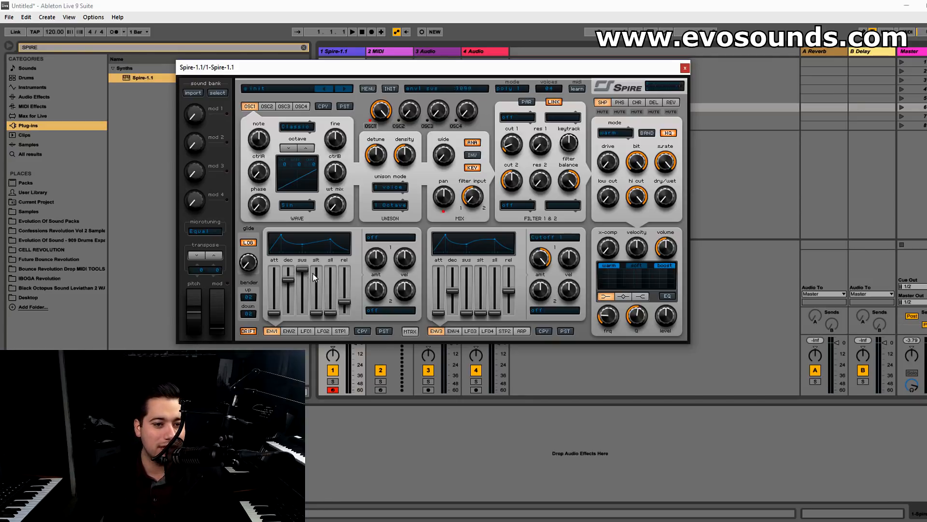
drag(347, 302, 350, 288)
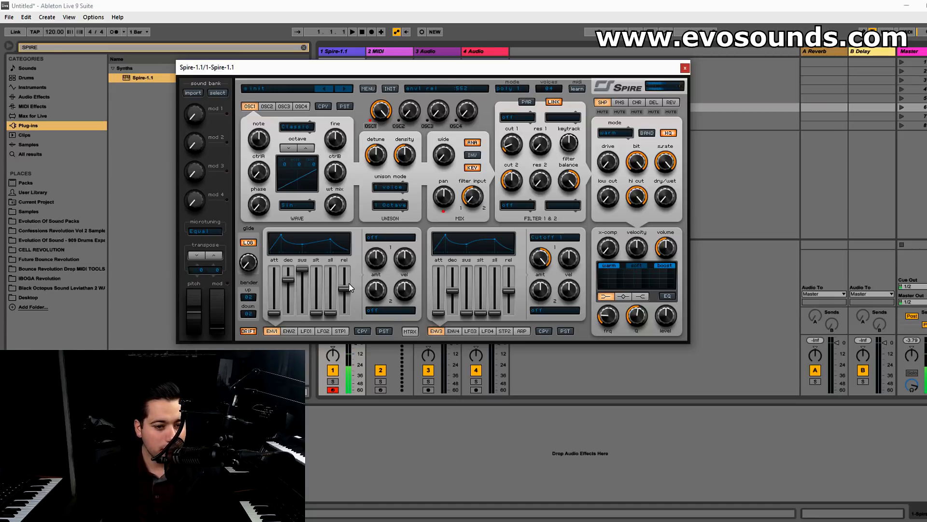
drag(349, 287, 353, 286)
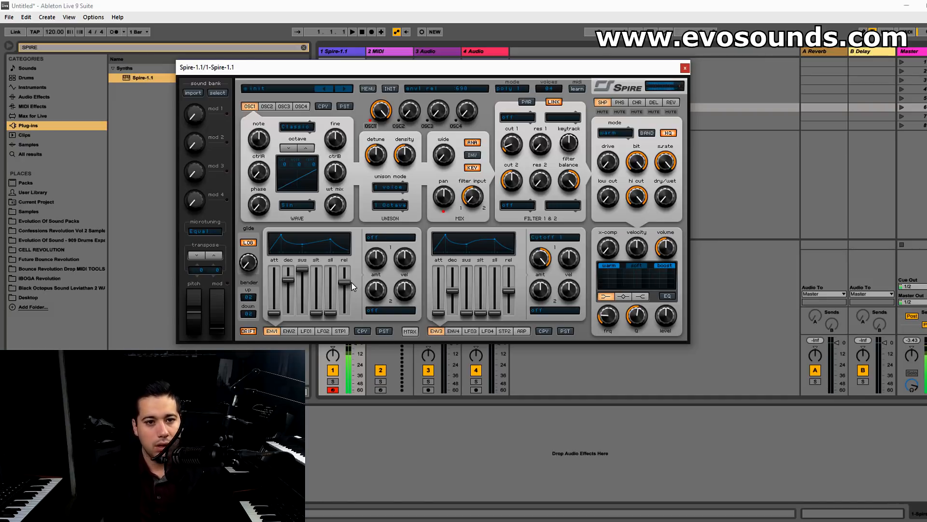
drag(353, 286, 358, 310)
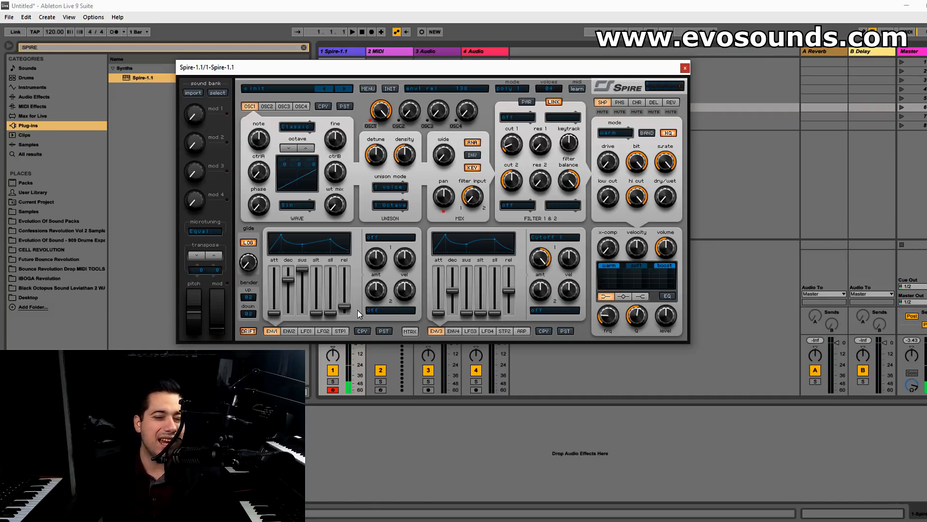
Step: Lower Envelope 1's sustain to 0, set its decay to about mid-range, and readjust its release
drag(304, 274, 291, 321)
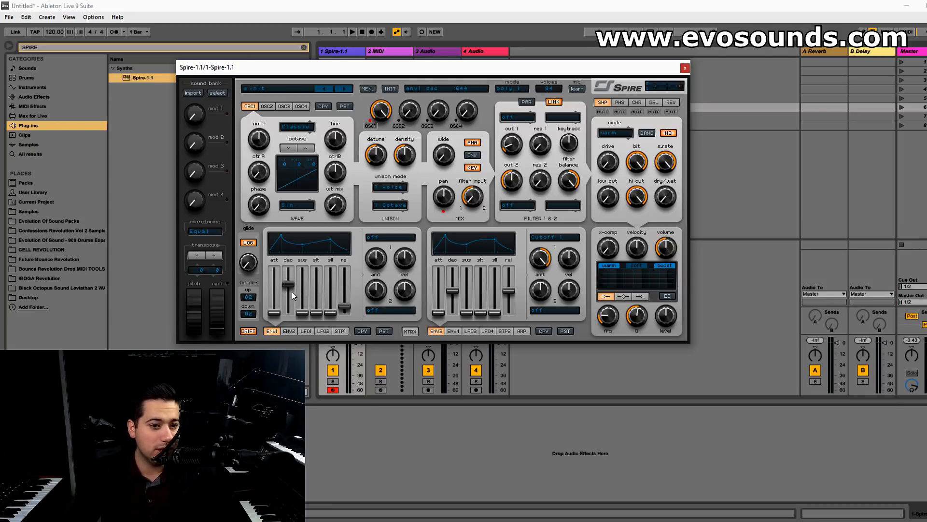
drag(292, 292, 292, 296)
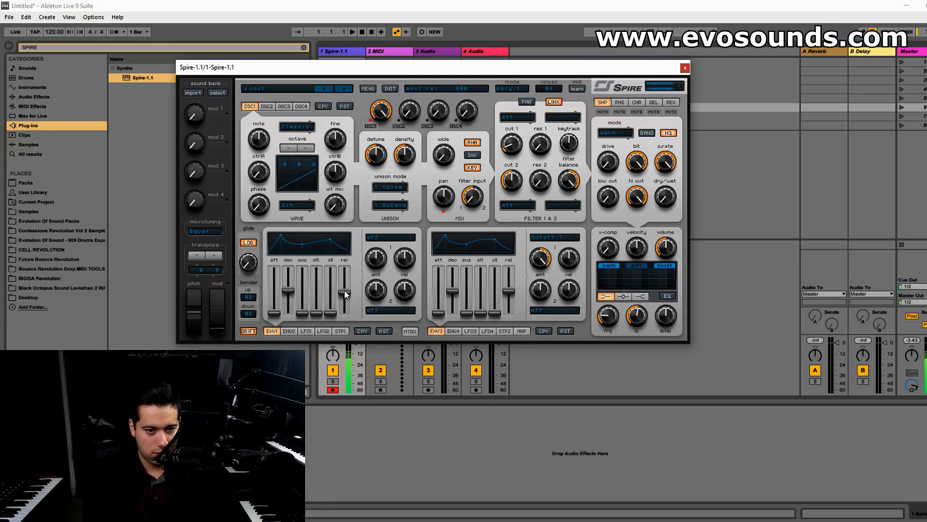
drag(345, 292, 345, 296)
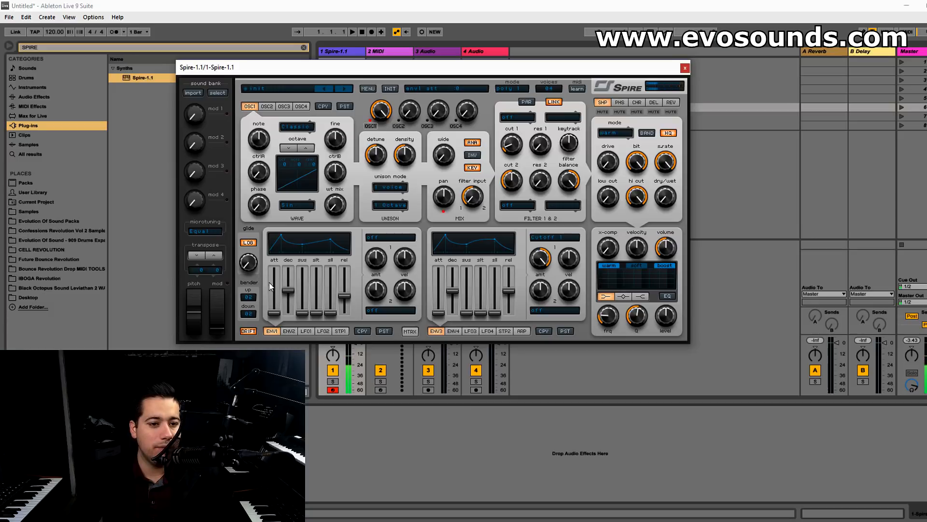
drag(344, 295, 349, 338)
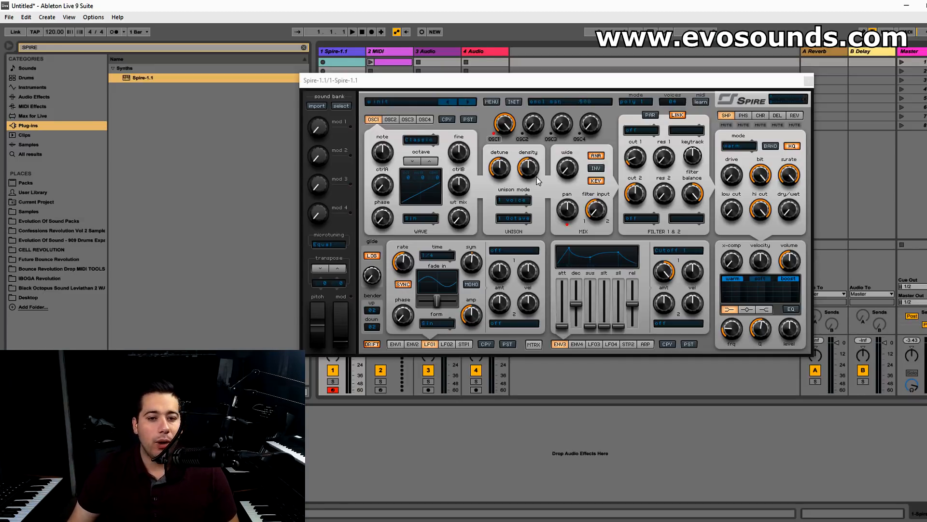
Step: Keep LFO1's waveform on Sin and route its first modulation slot to Osc1 Pitch with a high amount
click(437, 326)
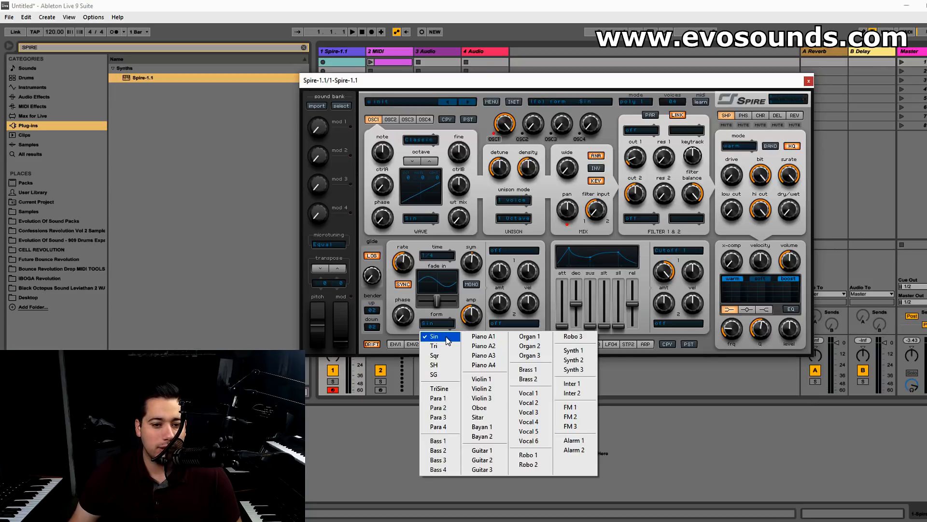
click(446, 338)
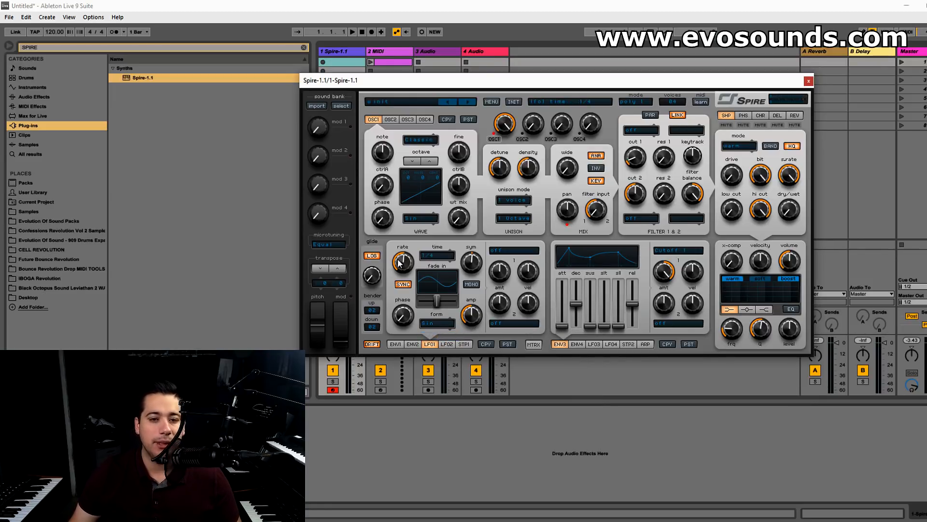
click(490, 251)
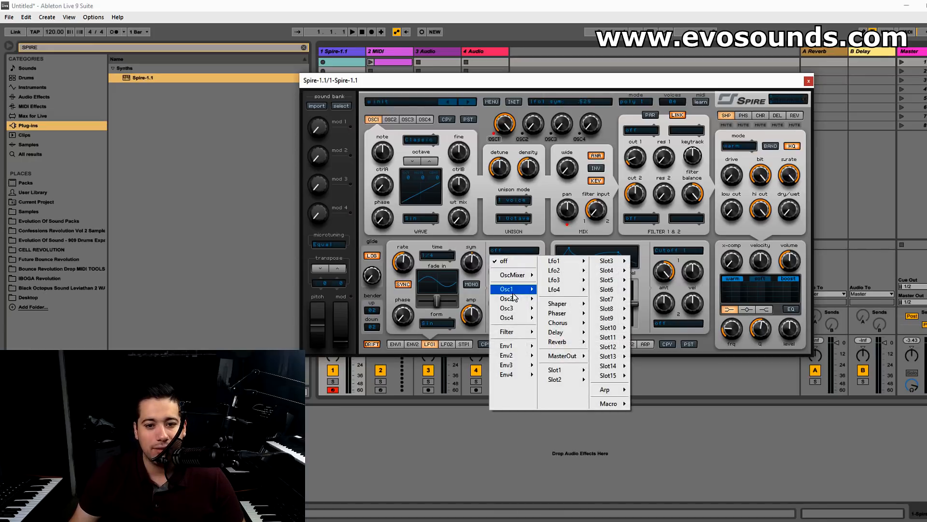
mouse_move(521, 289)
click(567, 290)
drag(497, 272, 509, 234)
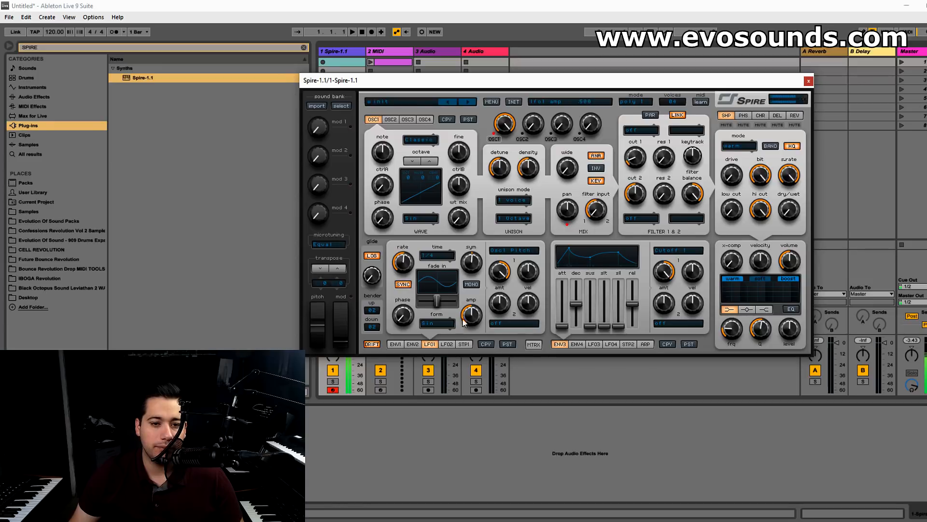
Step: Try LFO1 unsynced at a rate of 1000, and re-enable tempo sync with the time set to 1/8
click(404, 284)
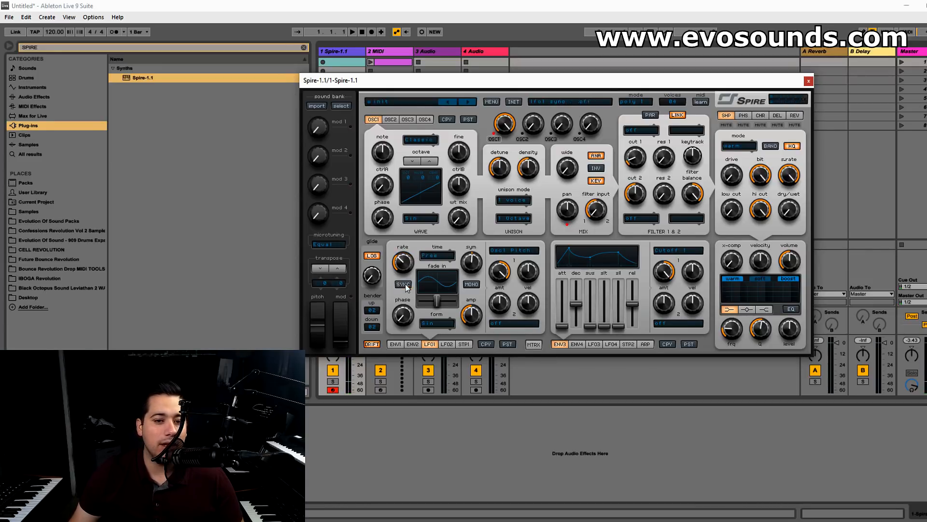
drag(403, 262, 445, 209)
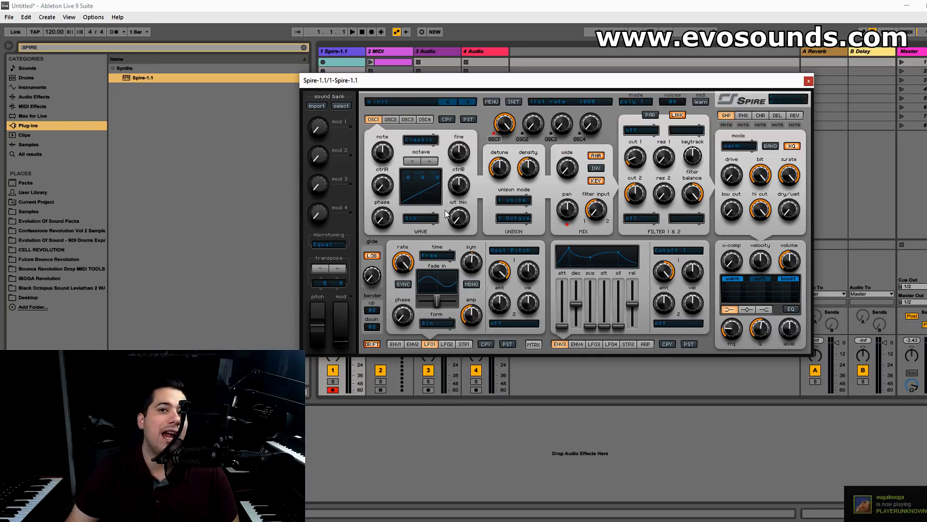
click(400, 284)
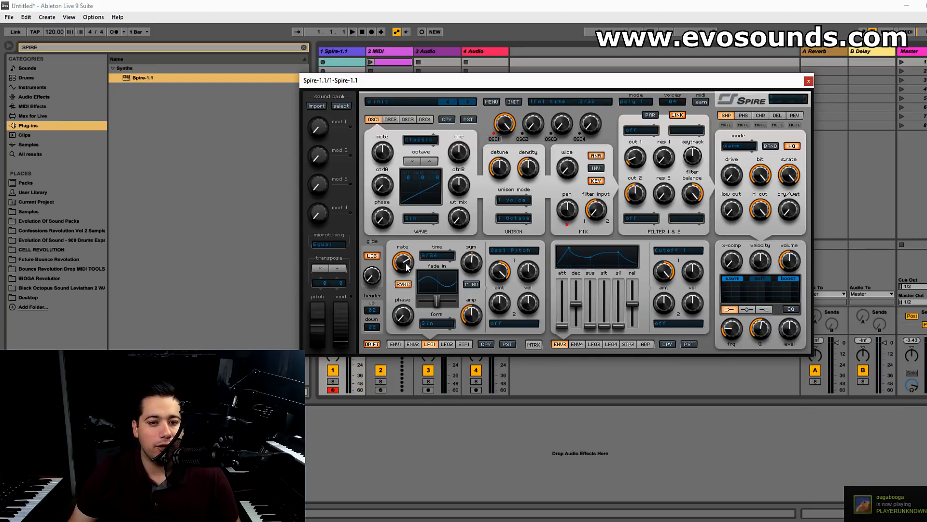
drag(381, 289, 409, 258)
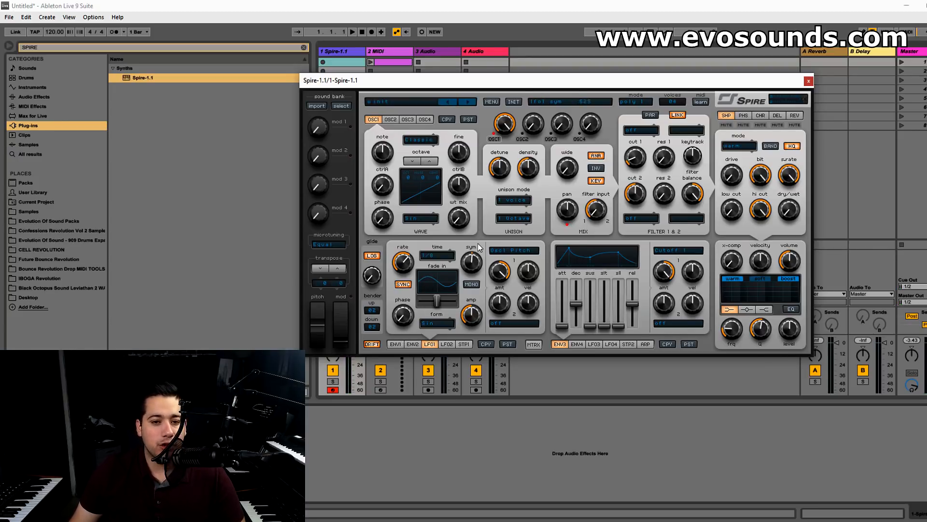
Step: Try LFO1's symmetry control and raise its phase to about 700
drag(471, 261, 468, 295)
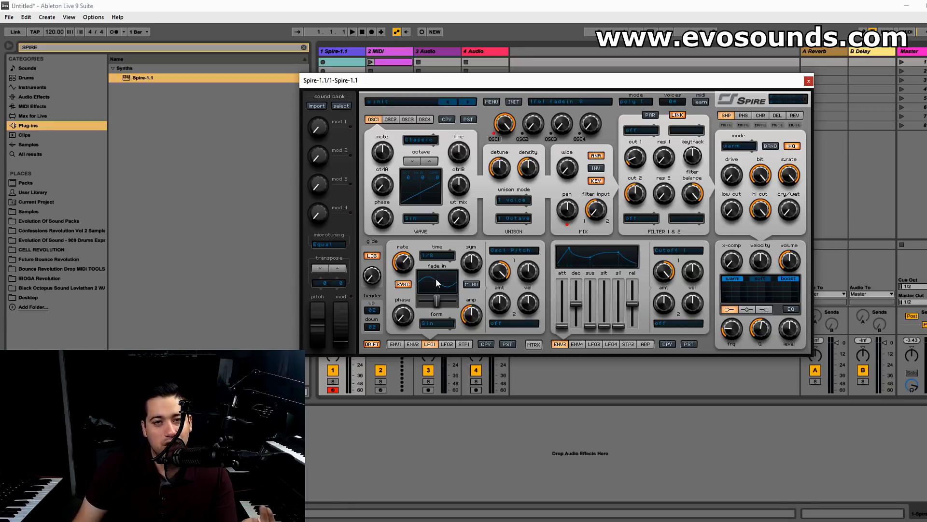
drag(422, 298, 442, 276)
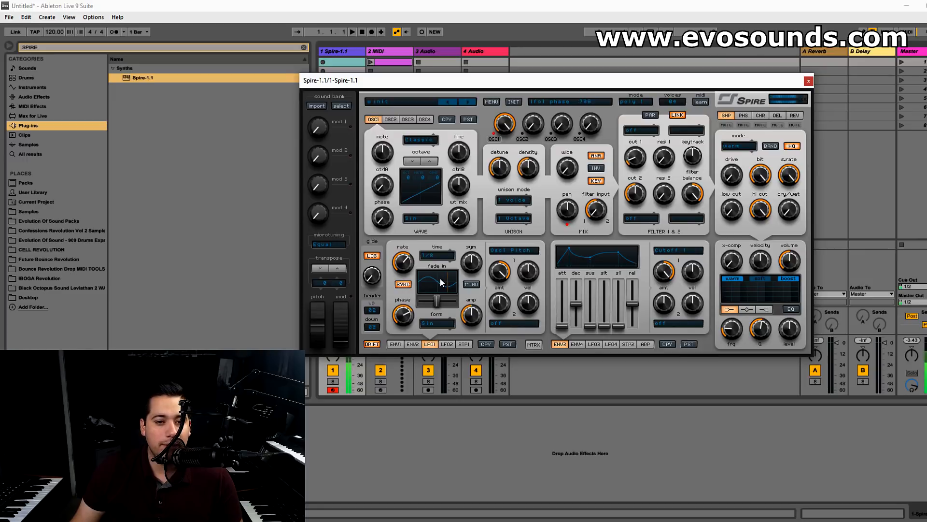
Step: Lower LFO1's phase to its minimum and set its waveform to Vocal 1
drag(439, 278, 415, 301)
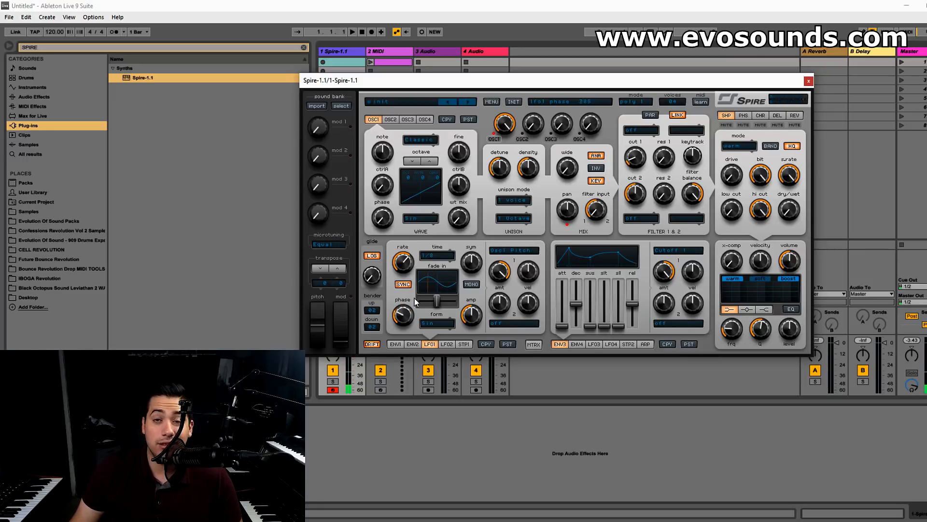
click(436, 322)
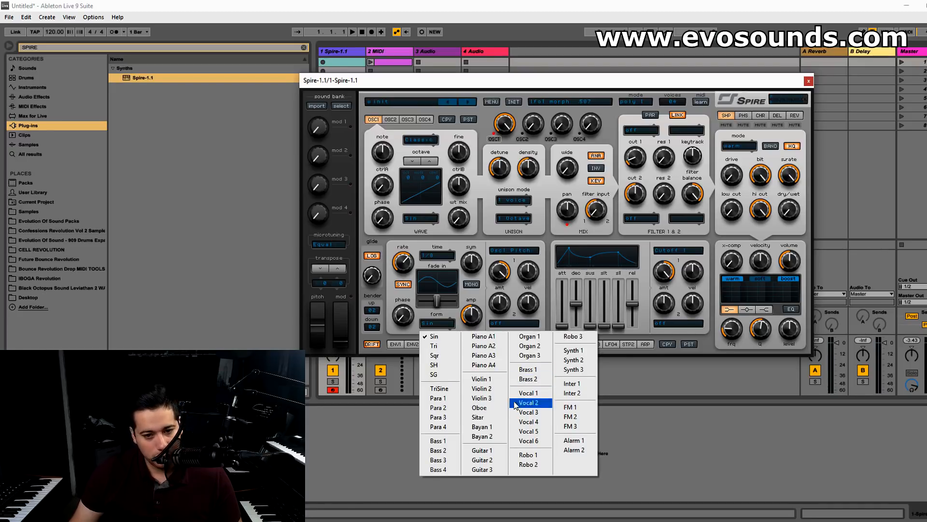
click(528, 392)
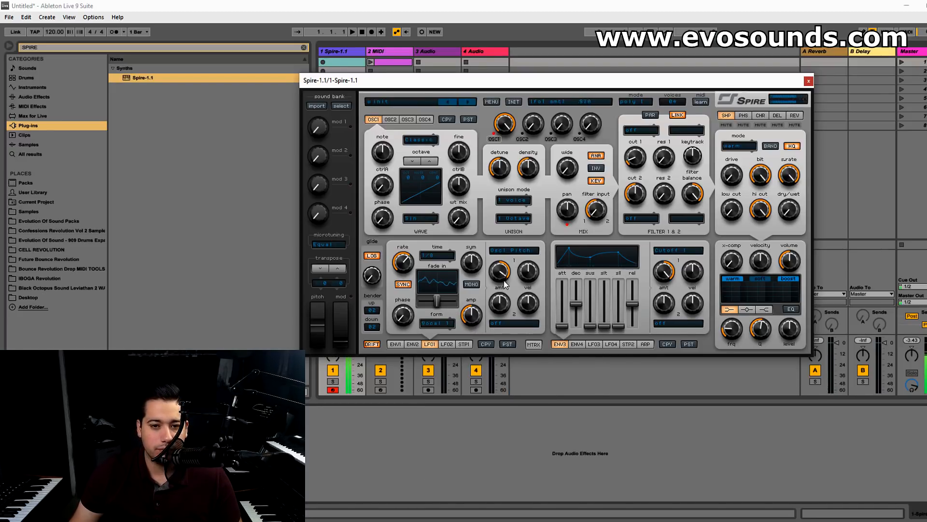
Step: Set LFO1's waveform back to Sin and raise the morph slider to its maximum
mouse_move(437, 300)
mouse_down()
mouse_move(420, 302)
mouse_move(455, 314)
mouse_move(419, 315)
mouse_move(472, 308)
mouse_move(389, 315)
mouse_move(417, 323)
mouse_move(445, 303)
mouse_move(464, 307)
mouse_move(416, 316)
mouse_move(454, 309)
mouse_move(424, 307)
mouse_move(441, 299)
mouse_up()
click(418, 323)
click(434, 336)
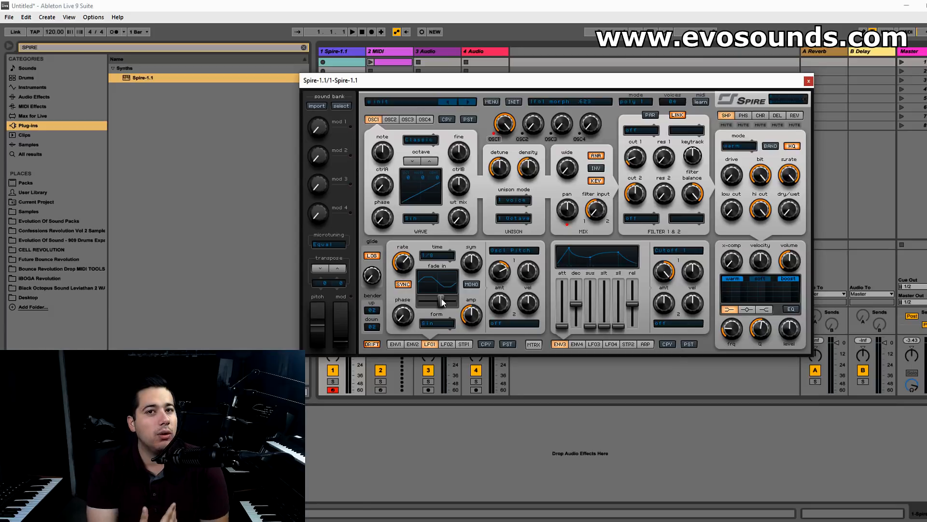
drag(441, 298, 454, 300)
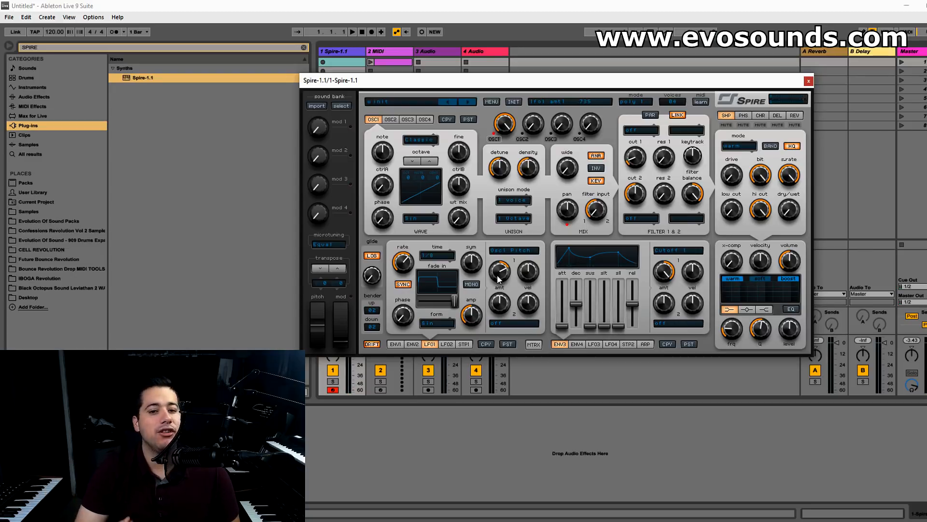
Step: Set LFO1's waveform to Vocal 1, try its amp at the minimum and return the amp to 500
click(444, 327)
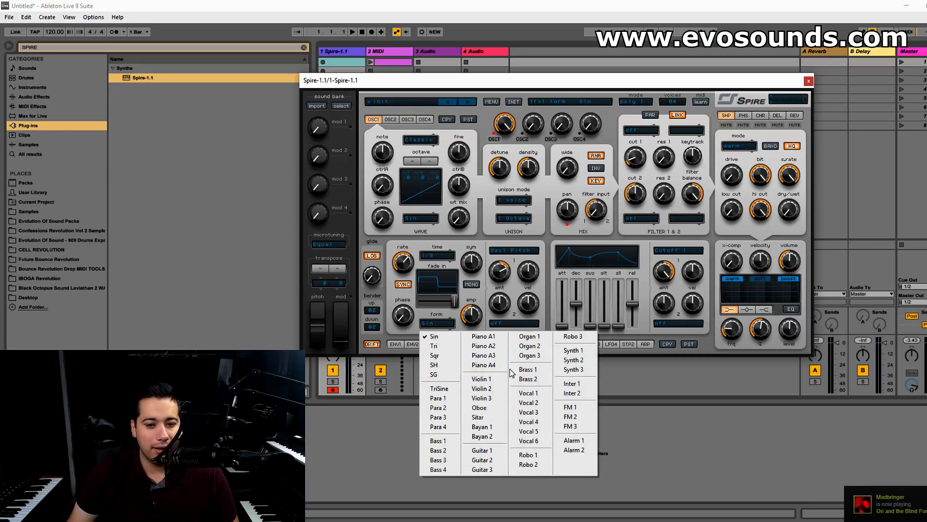
click(526, 387)
mouse_move(472, 321)
mouse_down()
mouse_move(453, 354)
mouse_move(487, 304)
mouse_move(473, 324)
mouse_up()
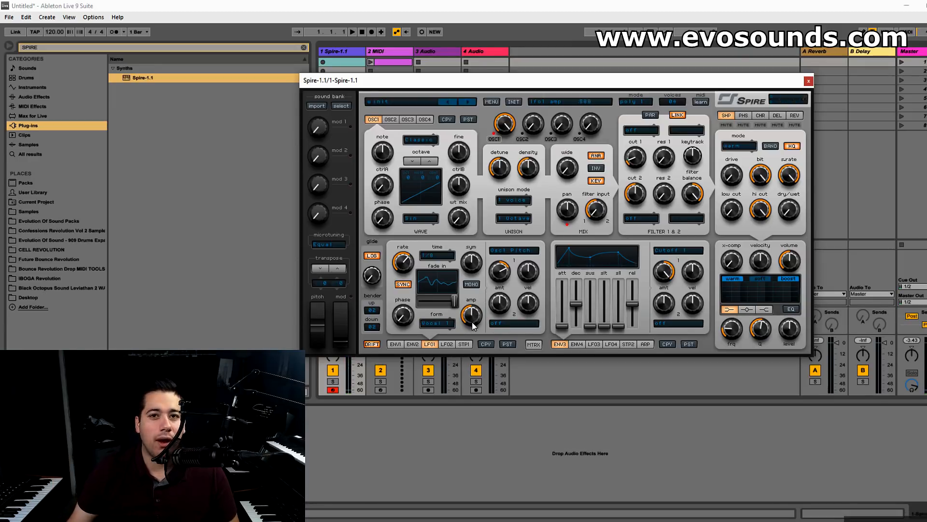
mouse_move(473, 326)
mouse_down()
mouse_move(487, 289)
mouse_move(481, 317)
mouse_up()
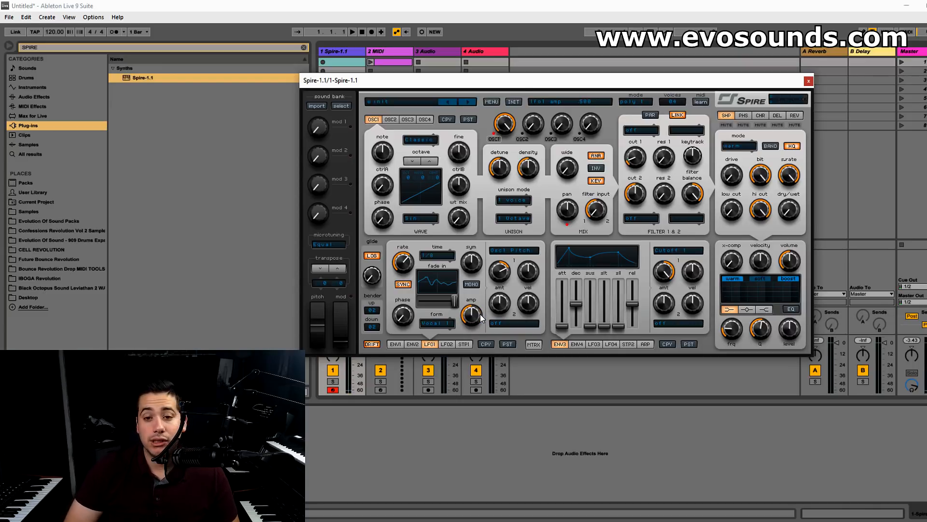
Step: Look through the modulation targets of LFO1's first slot without choosing one, and open Stepper 1
click(519, 251)
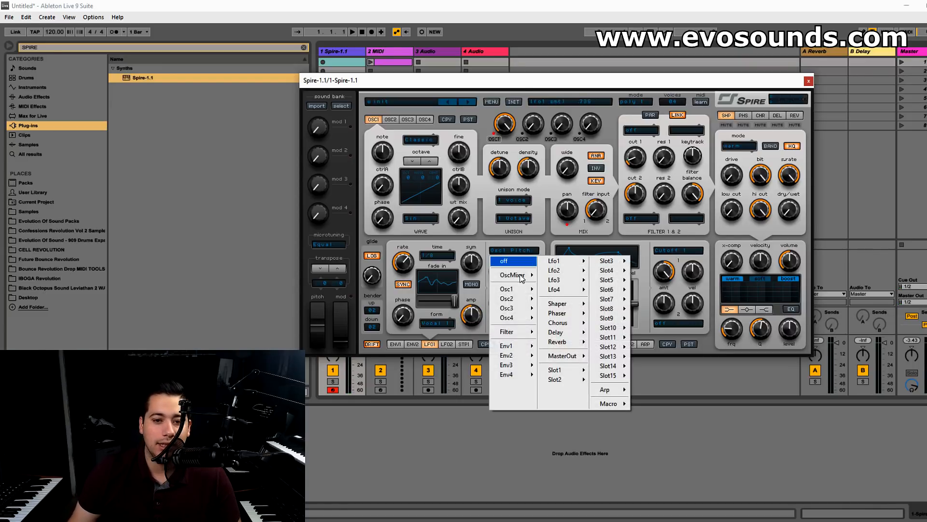
click(463, 334)
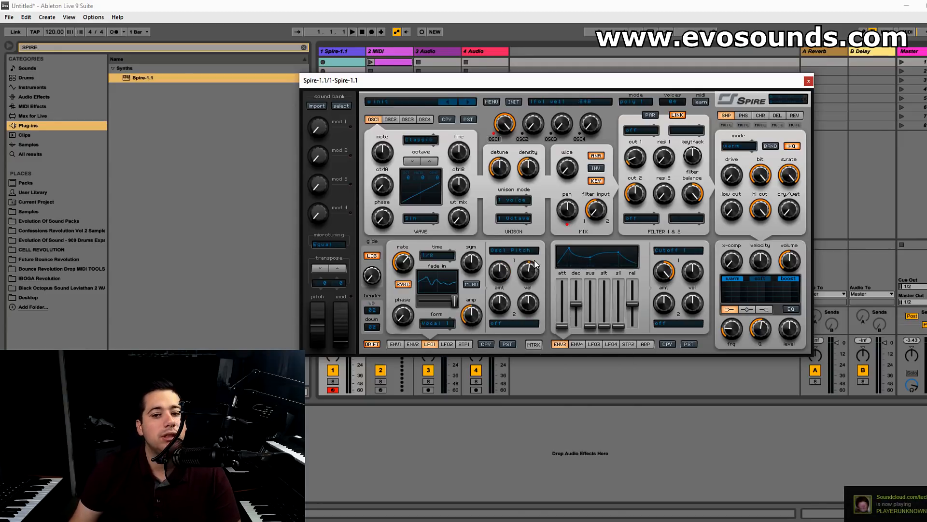
click(464, 343)
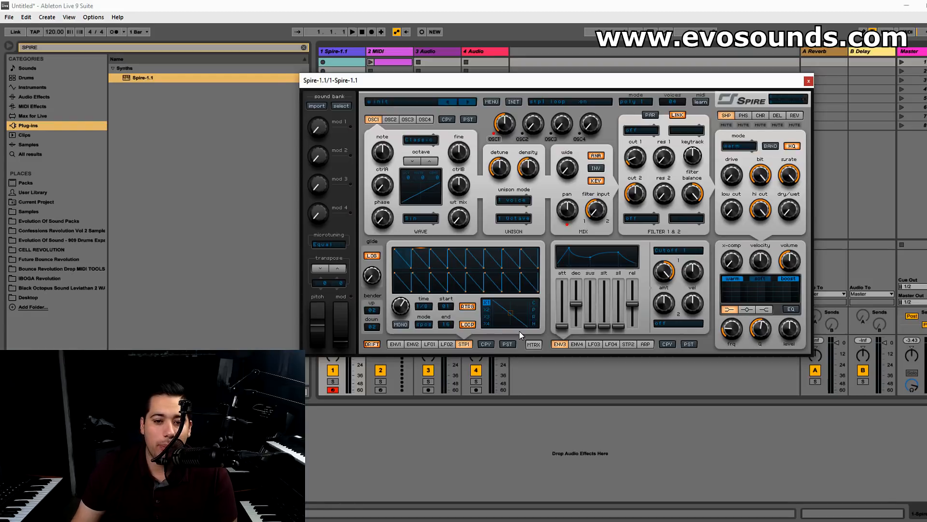
Step: In the modulation matrix's slot 1, route Stepper1 to Osc1 Pitch as target 1 with the amount at maximum
click(536, 344)
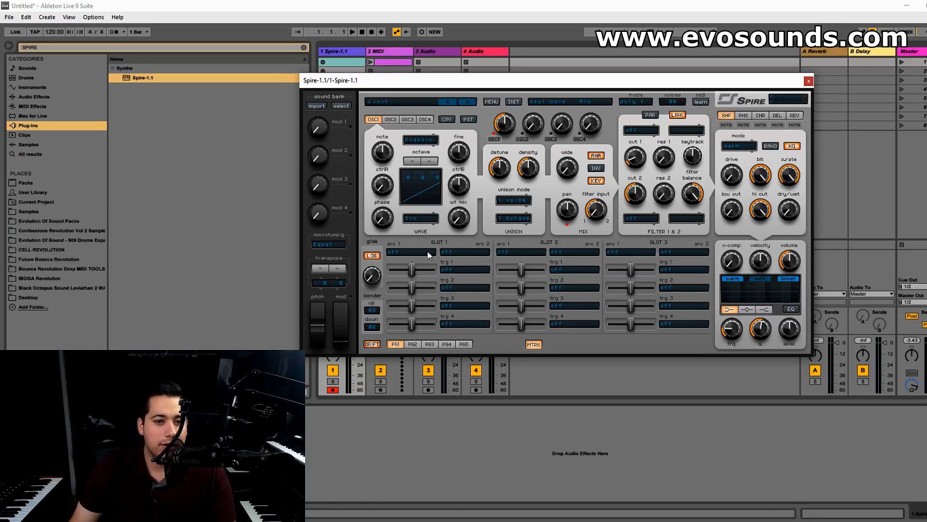
click(404, 252)
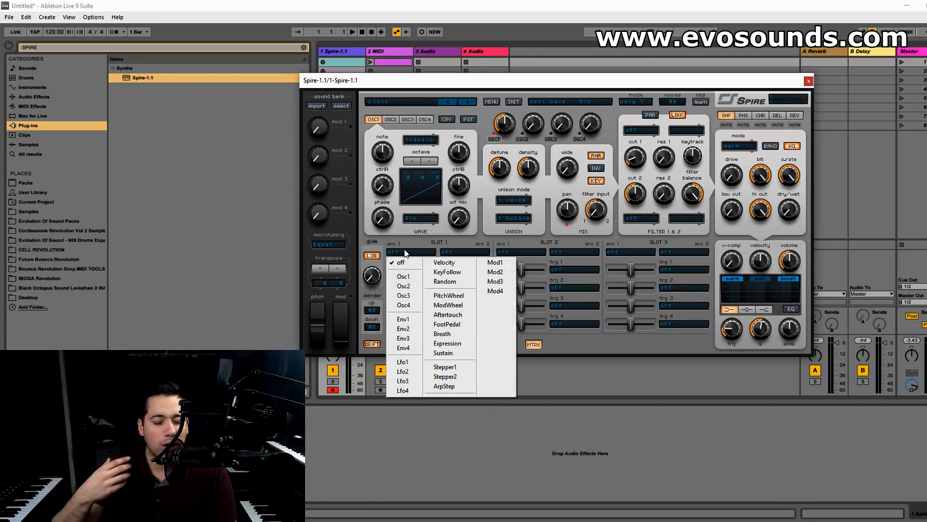
click(445, 367)
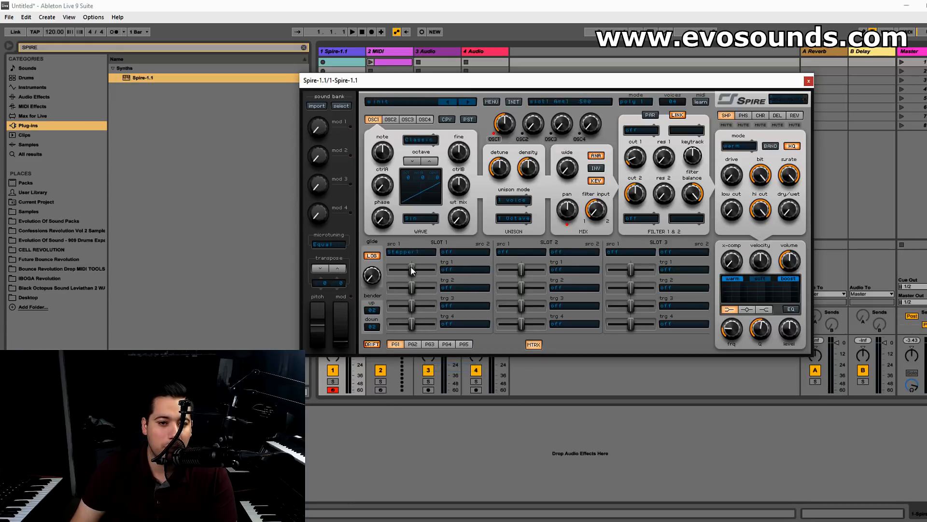
click(445, 269)
mouse_move(465, 308)
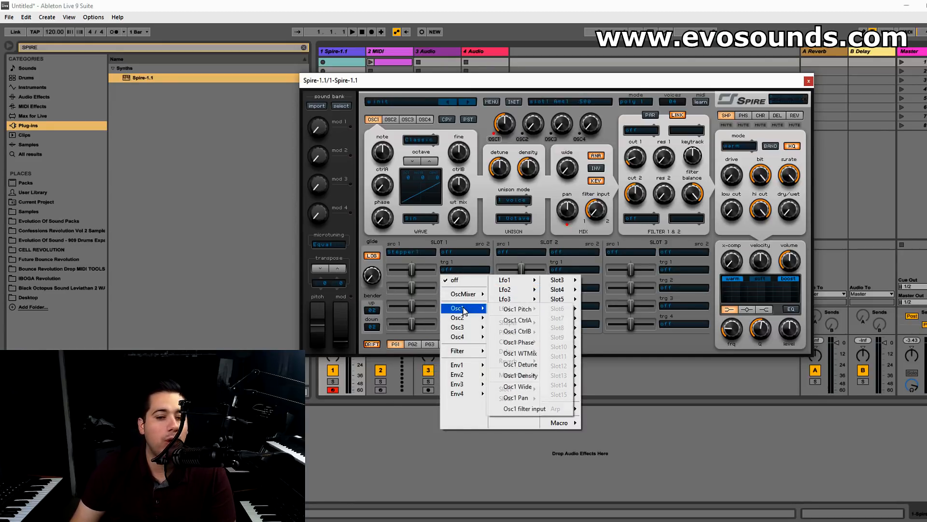
click(516, 308)
mouse_move(413, 270)
mouse_down()
mouse_move(387, 270)
mouse_move(422, 279)
mouse_up()
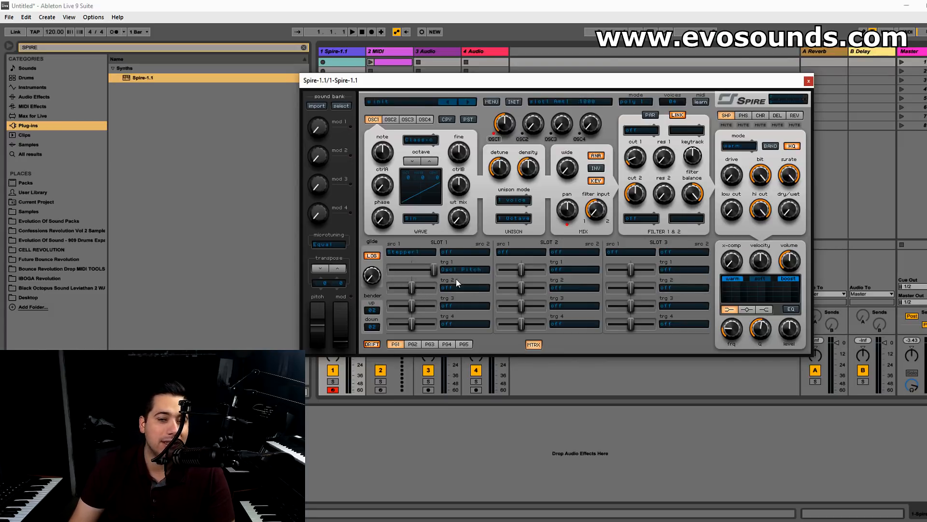
Step: Return to Stepper 1 and try its retrigger and loop options, leaving both enabled
click(535, 345)
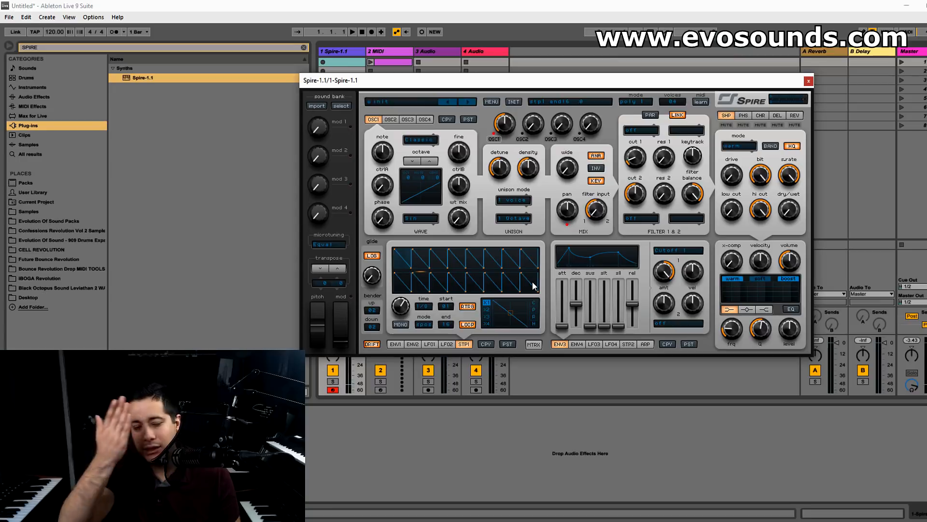
click(466, 306)
click(467, 306)
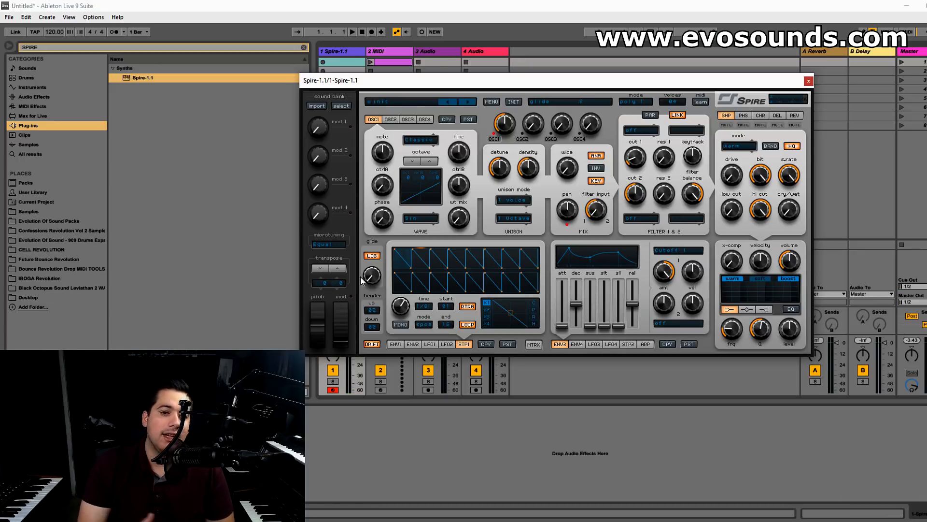
click(463, 327)
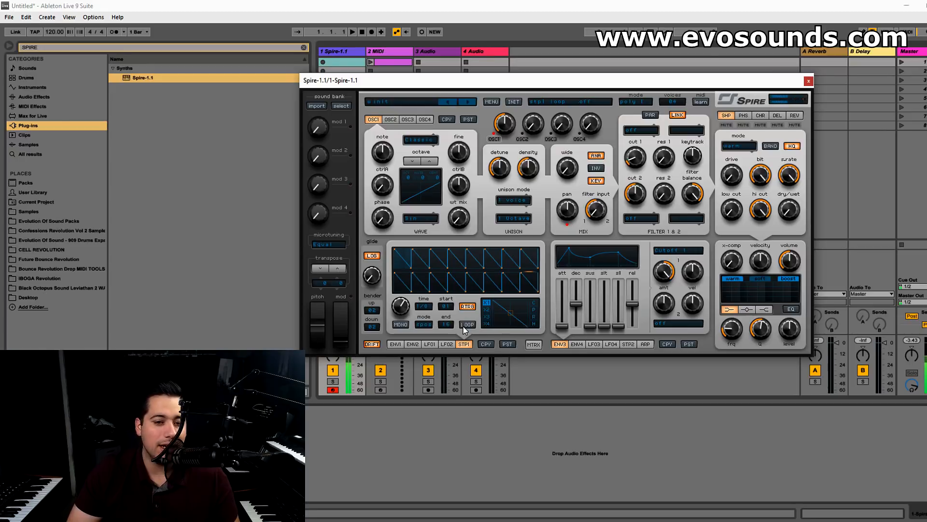
click(464, 327)
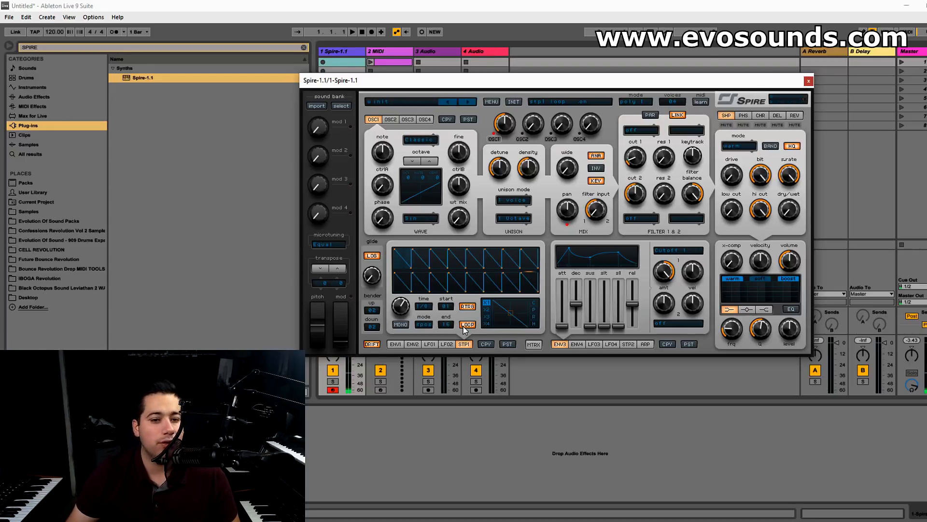
Step: Keep Stepper 1's start step at 01, set its end step to 04, and compare playback with looping off and on
click(449, 307)
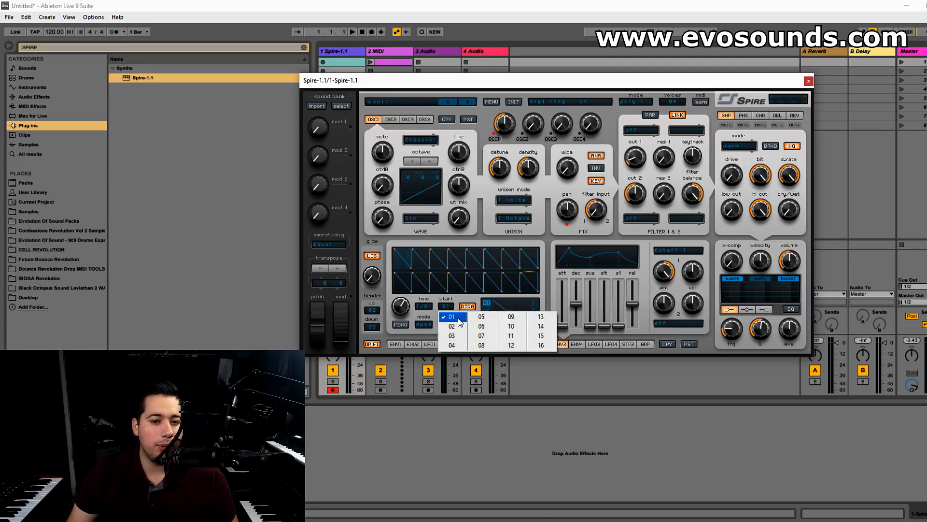
click(458, 319)
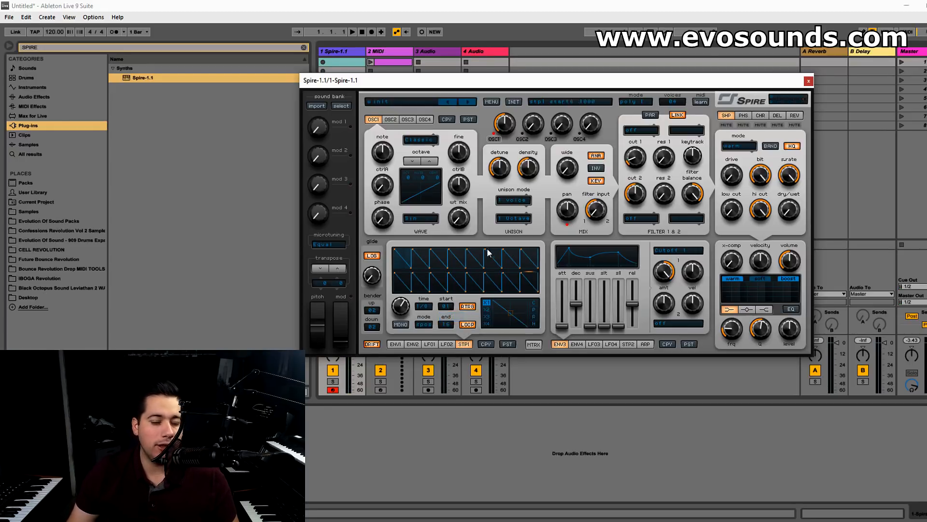
click(446, 306)
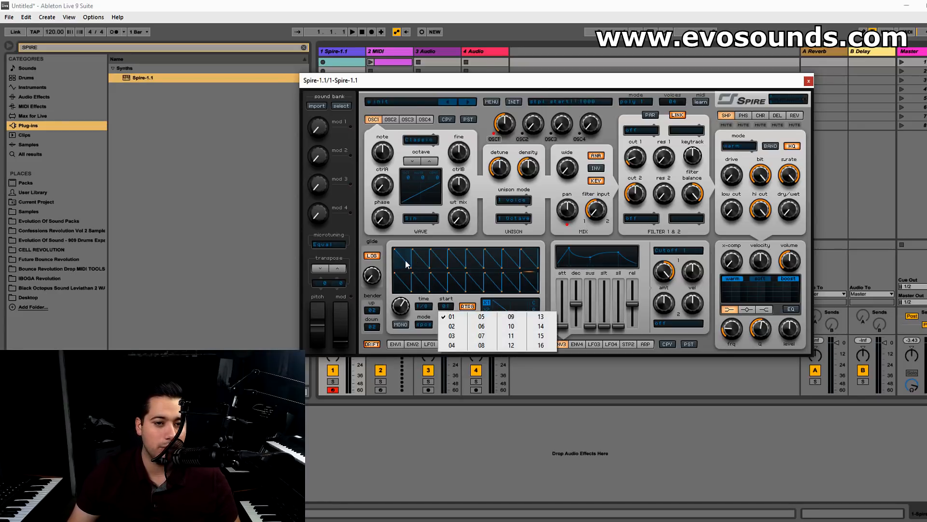
click(432, 330)
click(446, 324)
click(519, 289)
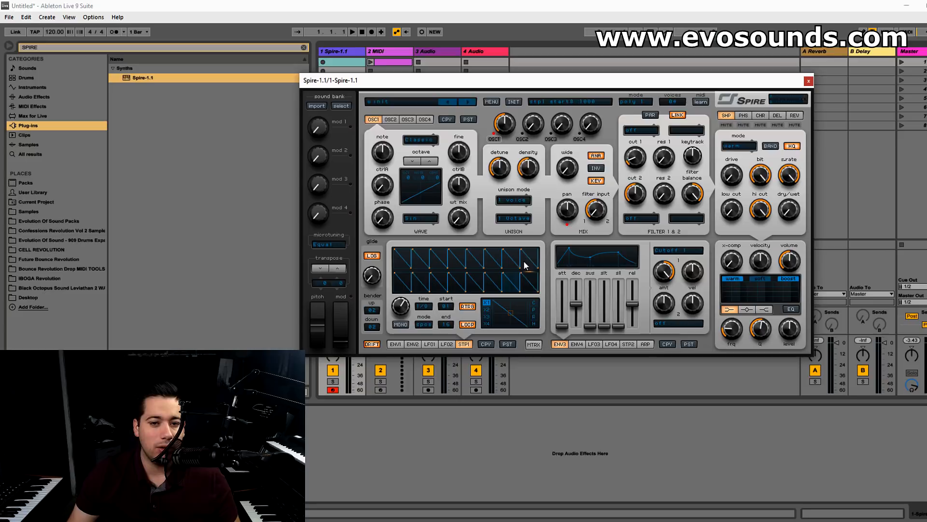
click(447, 324)
click(454, 363)
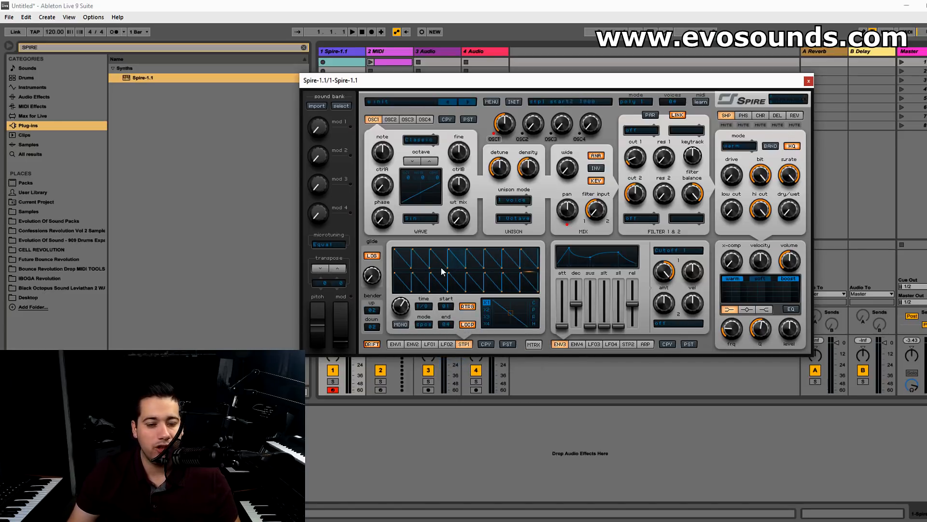
click(467, 324)
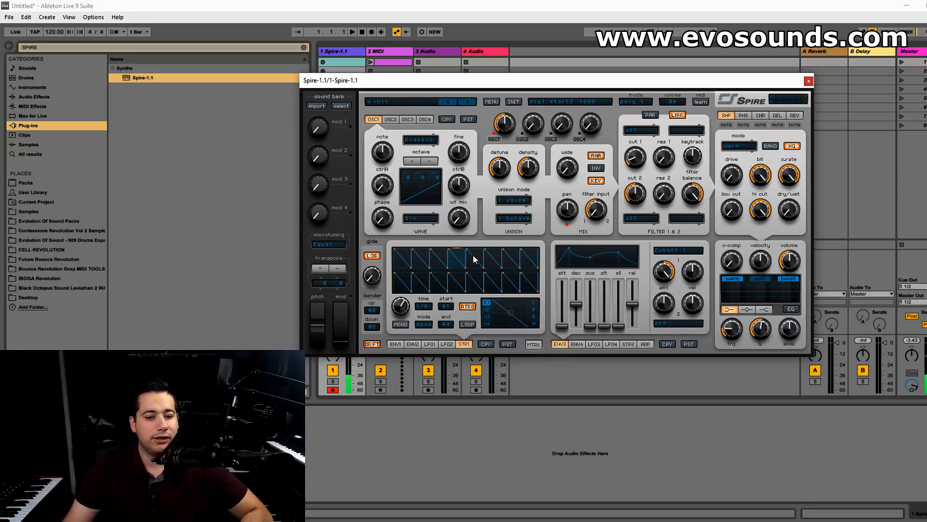
click(467, 325)
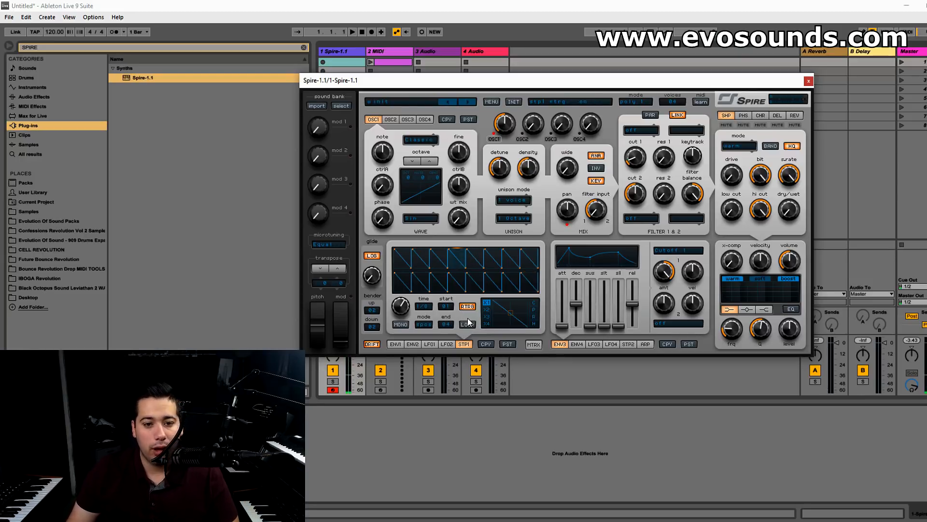
Step: Try Stepper 1's Free and Sync modes while varying its rate
click(424, 325)
click(437, 335)
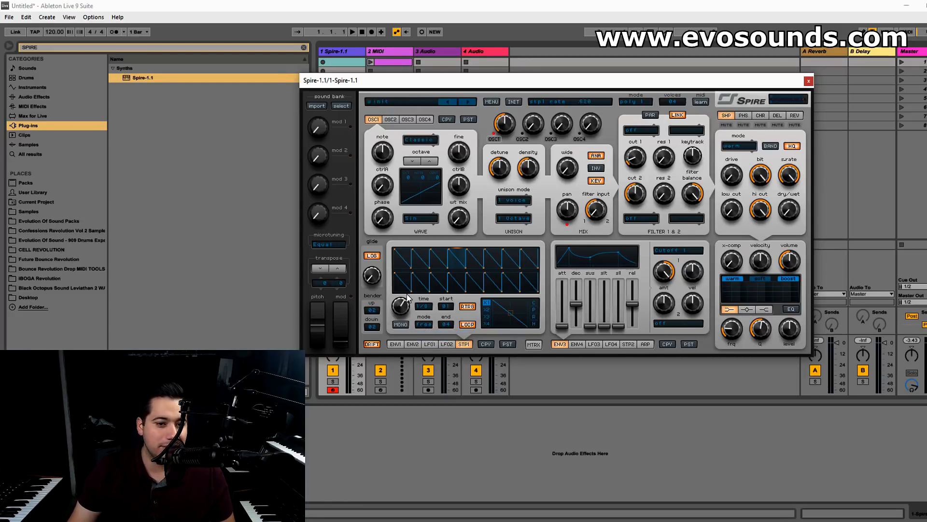
click(424, 324)
click(437, 349)
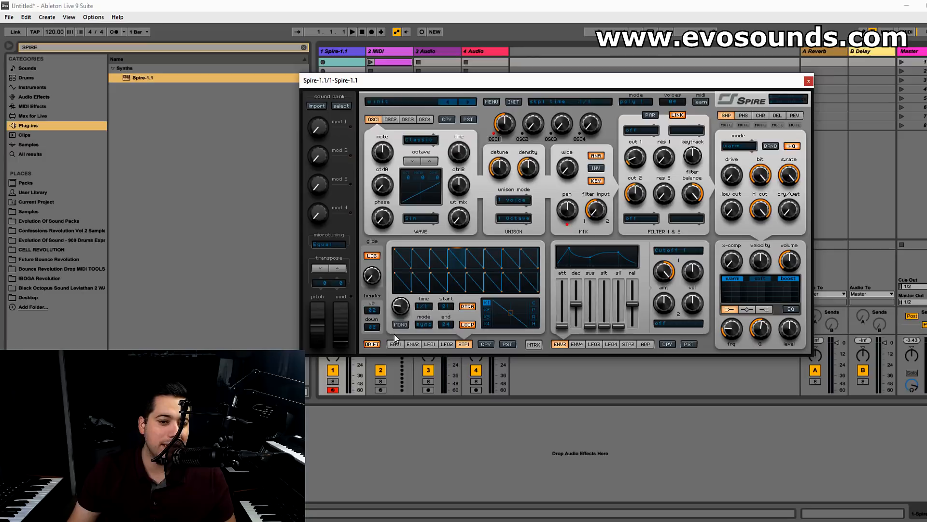
Step: Compare Stepper 1's Spos and Sync modes, ending on Spos with the time set to 1/4
click(426, 325)
click(437, 357)
drag(401, 315, 401, 310)
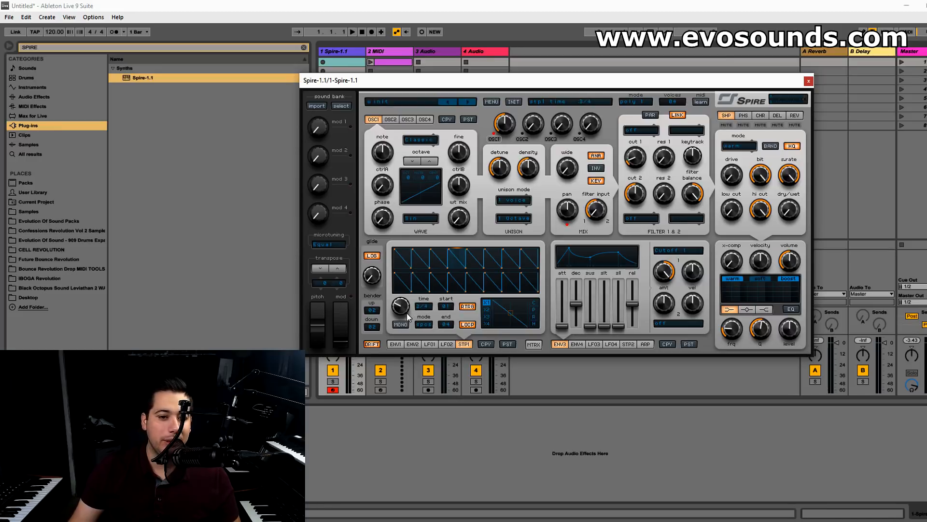
click(424, 324)
click(425, 348)
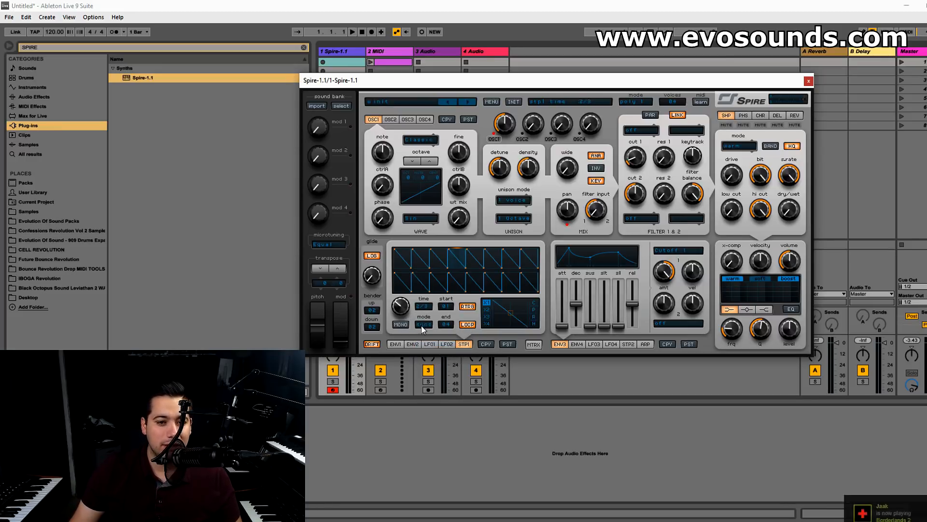
click(422, 325)
click(436, 357)
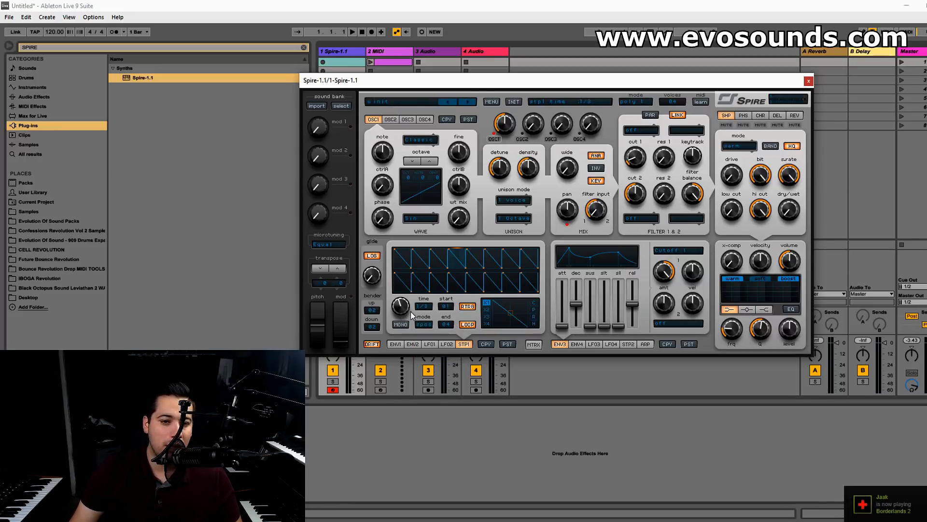
drag(416, 311, 428, 293)
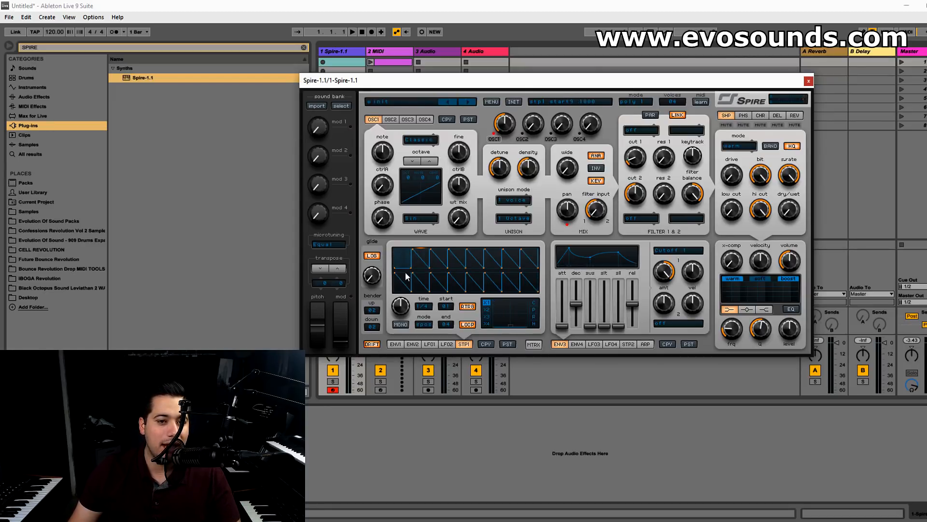
Step: Reshape Stepper 1's first step by adjusting its levels and curve, with the H option enabled
drag(422, 210, 417, 222)
mouse_move(403, 258)
mouse_down()
mouse_move(398, 230)
mouse_move(389, 261)
mouse_move(404, 213)
mouse_move(395, 245)
mouse_up()
mouse_move(510, 316)
mouse_down()
mouse_move(497, 288)
mouse_move(516, 270)
mouse_move(477, 288)
mouse_move(504, 307)
mouse_up()
click(534, 323)
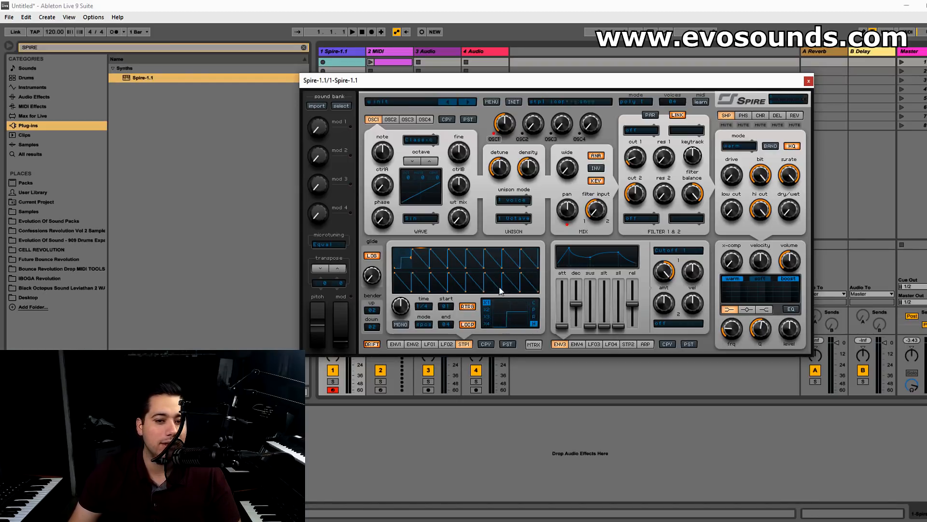
mouse_move(419, 231)
mouse_down()
mouse_move(411, 265)
mouse_move(421, 231)
mouse_up()
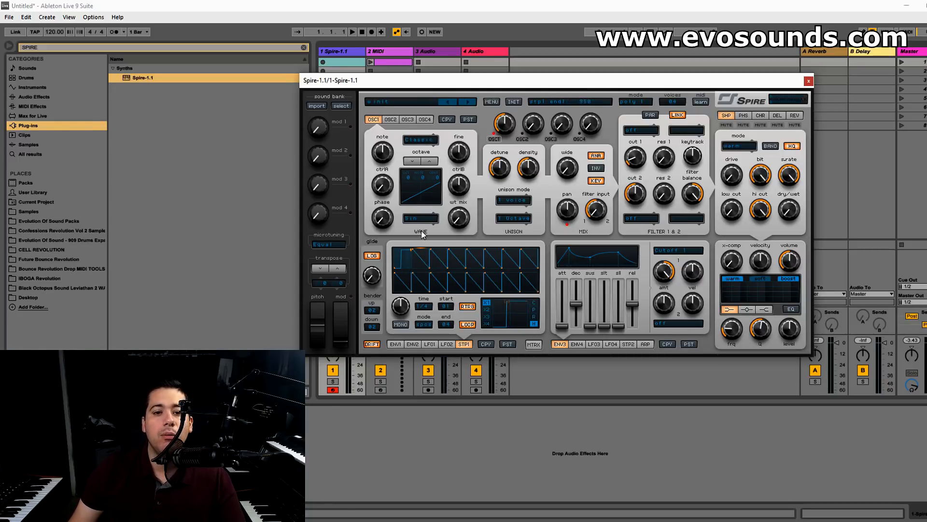
Step: Reshape the curve of Stepper 1's first step with H off, and compare its rising and reversed versions, ending on rising
drag(510, 304, 510, 311)
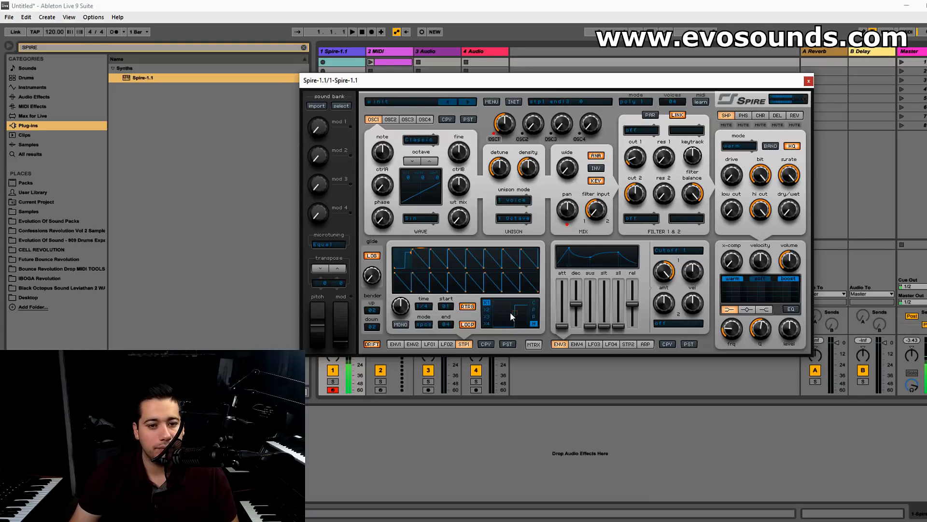
drag(526, 319, 506, 313)
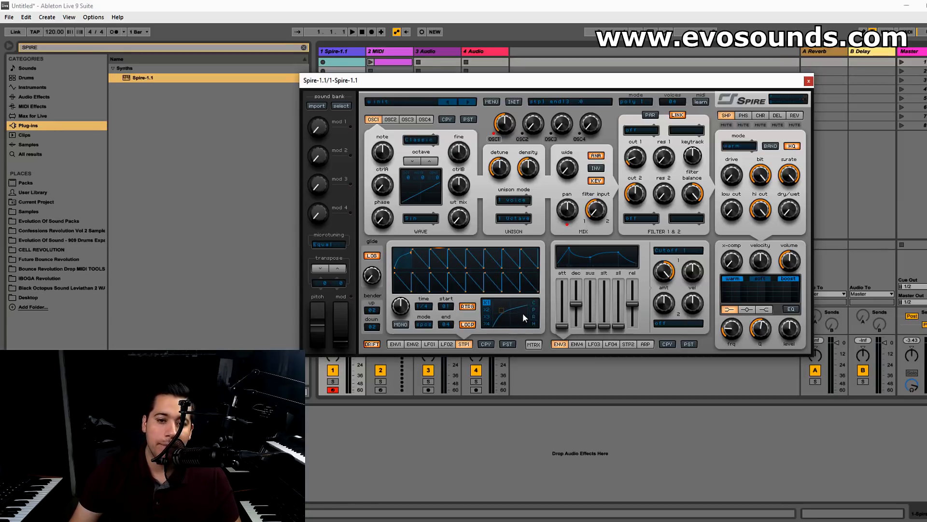
click(534, 317)
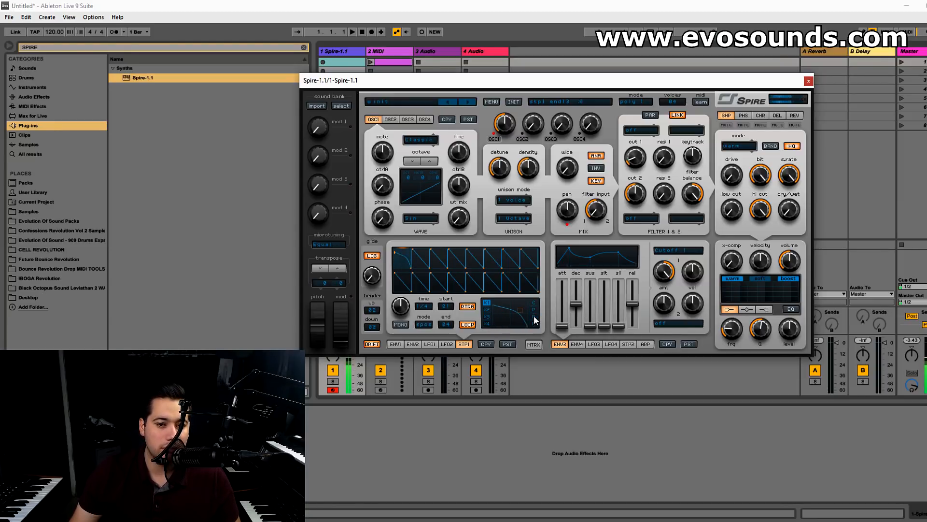
click(427, 257)
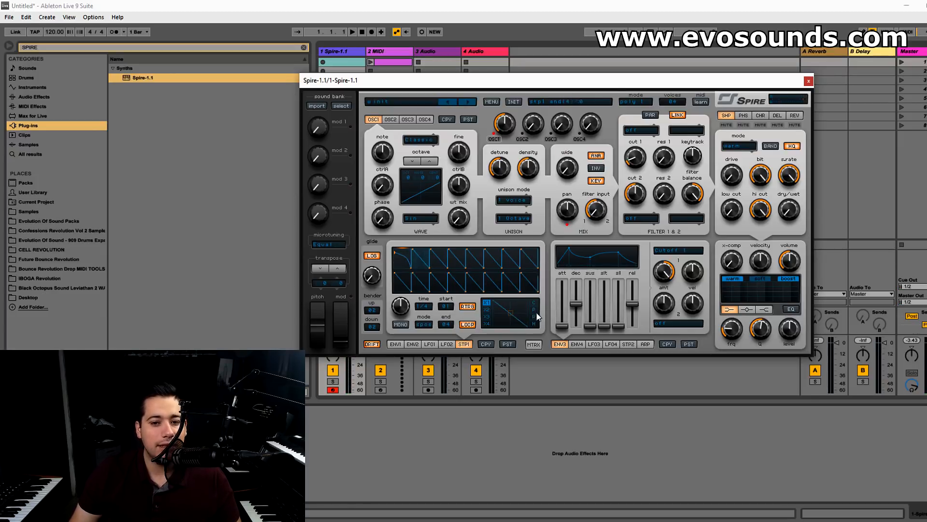
click(410, 256)
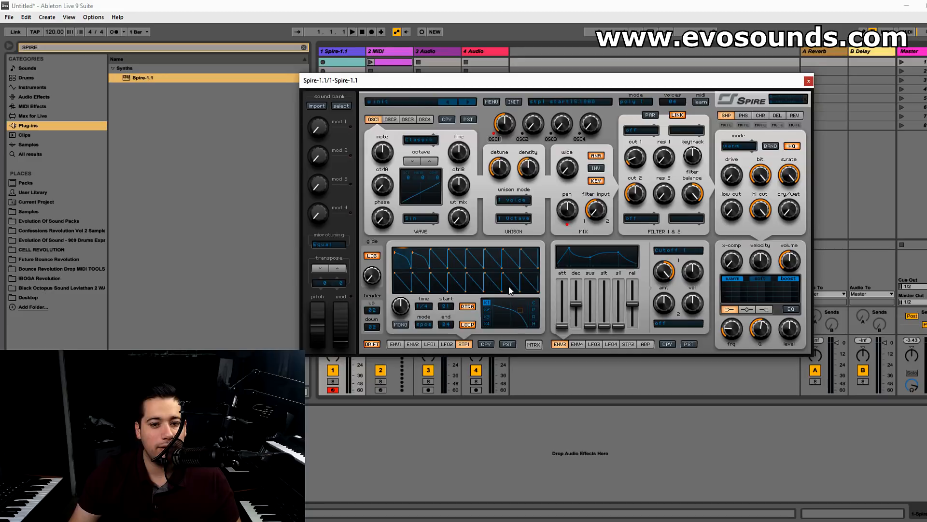
click(536, 321)
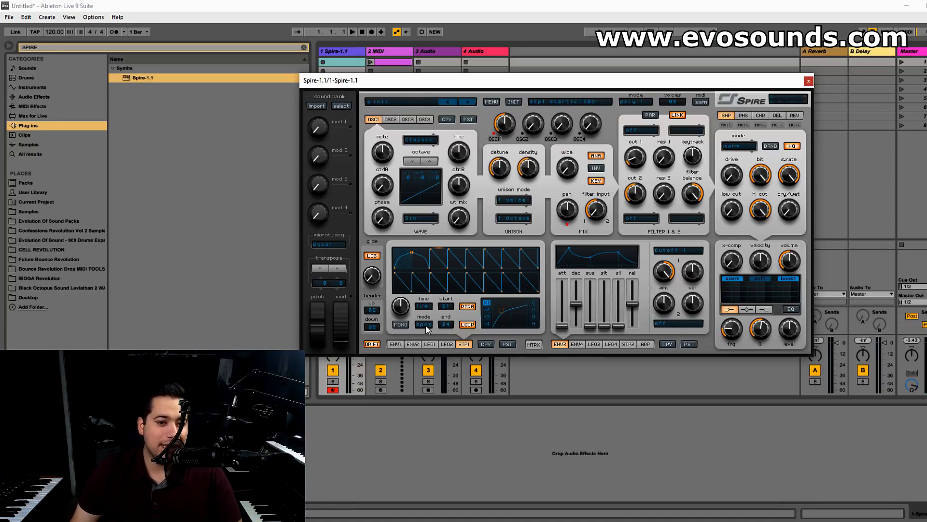
Step: Lower the level points of Stepper 1's second step to form a hump, keeping the end step at 04
click(400, 324)
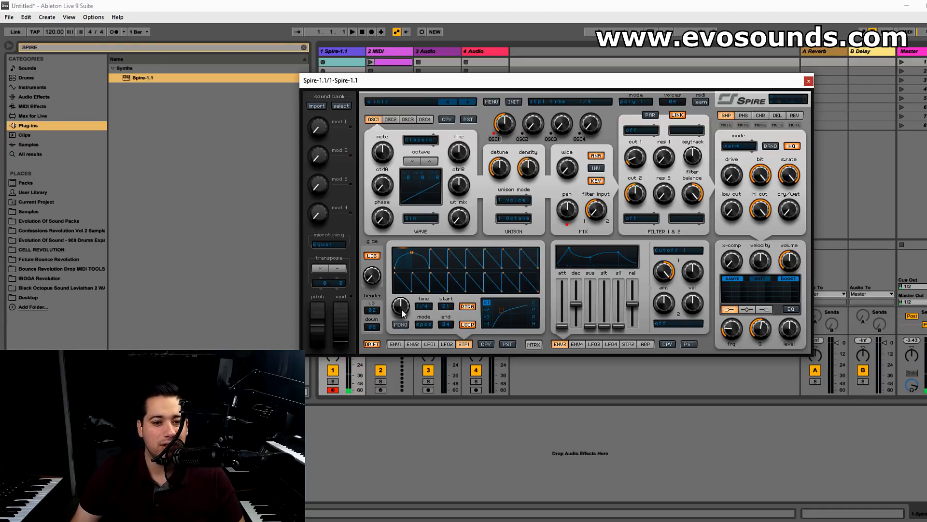
drag(410, 327, 414, 327)
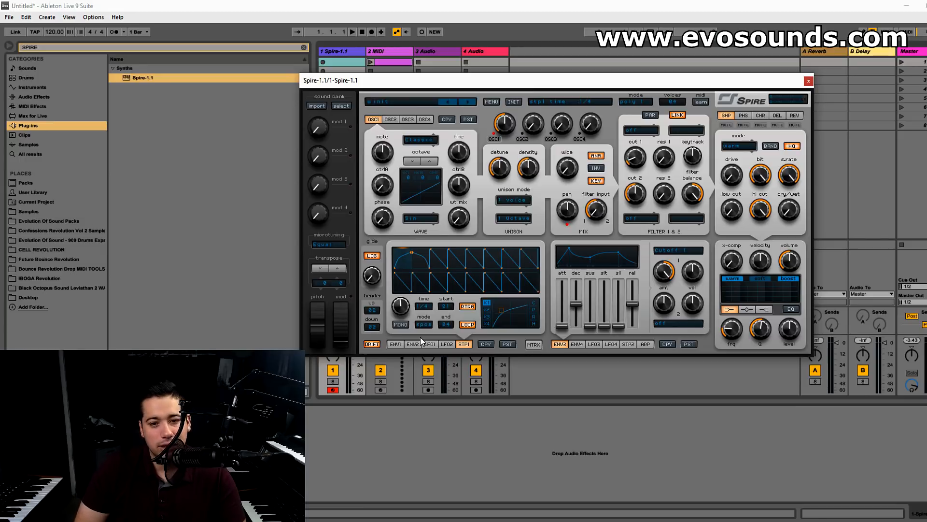
drag(430, 249, 421, 304)
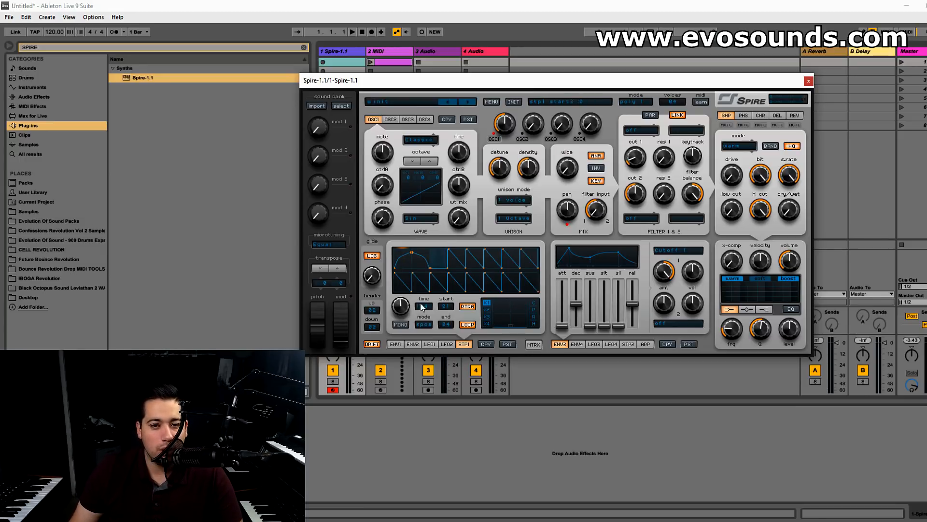
click(444, 326)
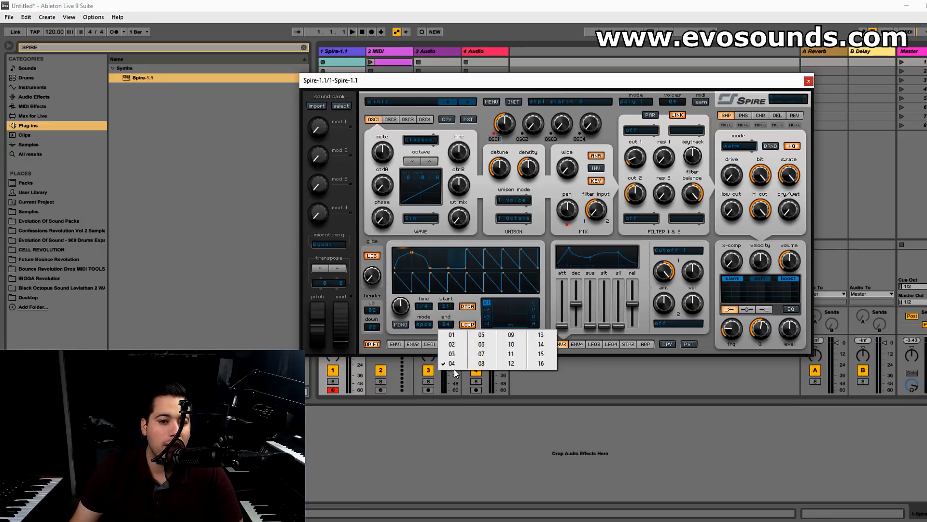
click(454, 366)
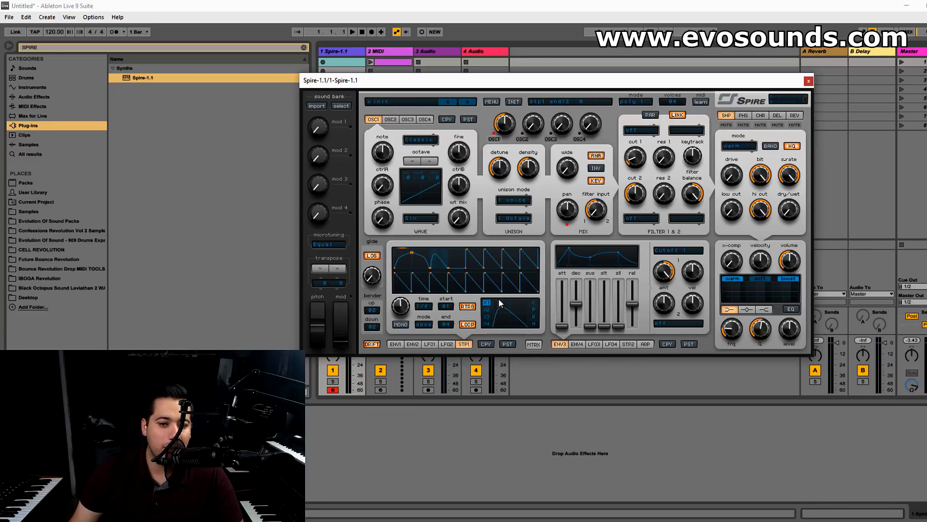
Step: Try the X2, X3 and X4 repeats on Stepper 1's second step, and set the third step to X4
click(486, 309)
click(486, 317)
click(486, 324)
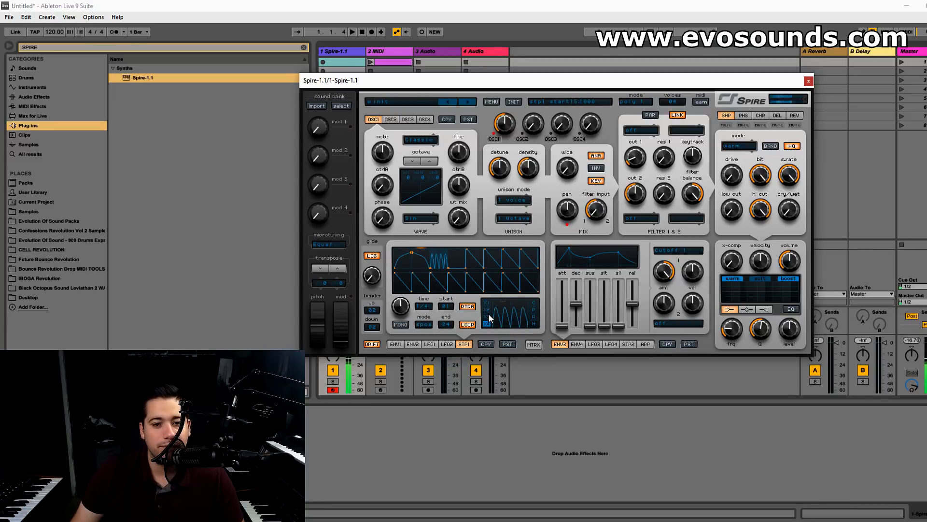
click(488, 317)
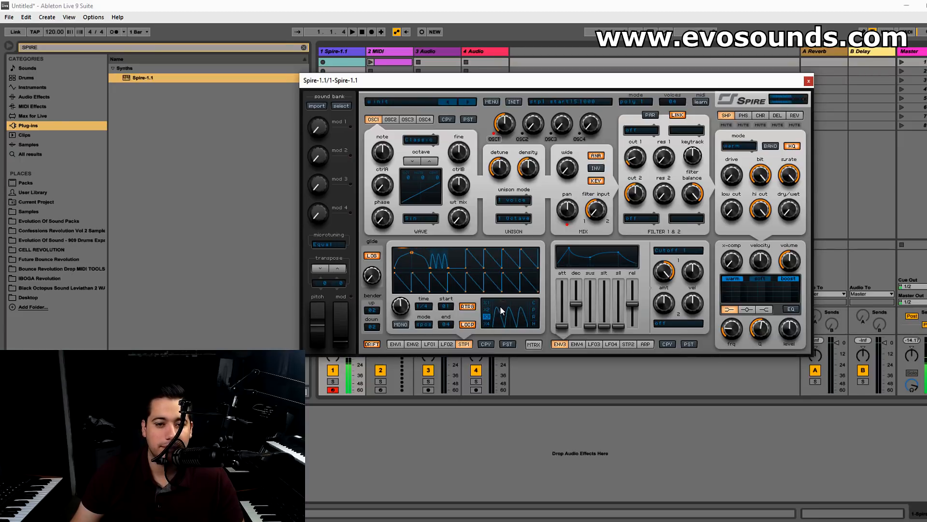
click(487, 310)
click(486, 302)
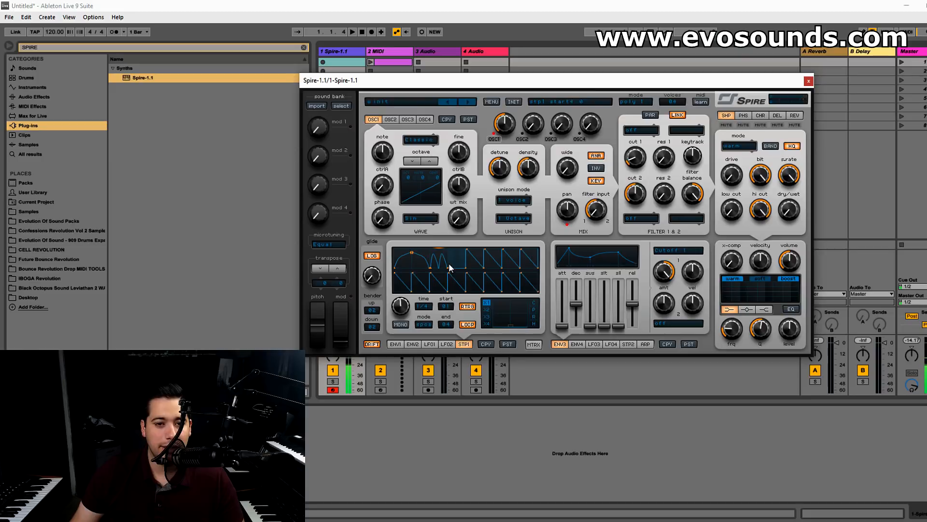
click(487, 323)
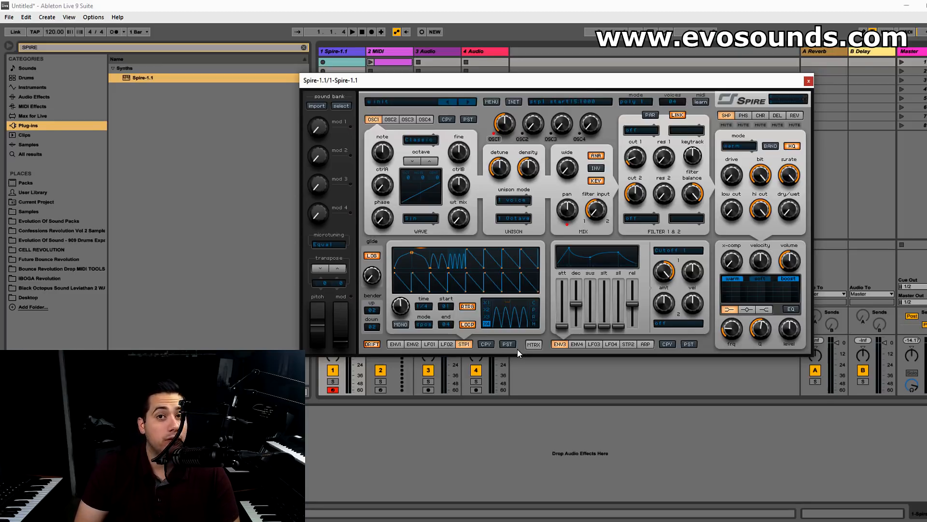
Step: Initialize the patch and set filter 1 to Perfecto with the LP4 type
click(514, 102)
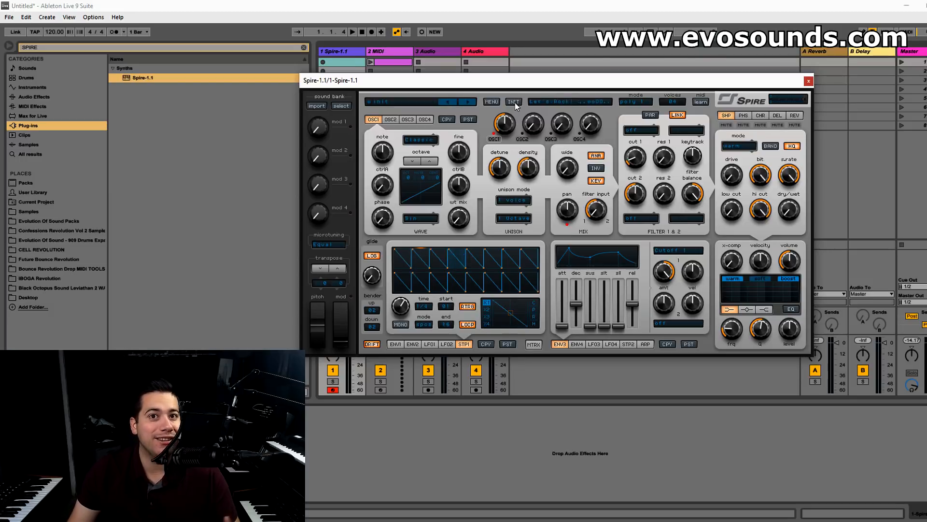
click(393, 345)
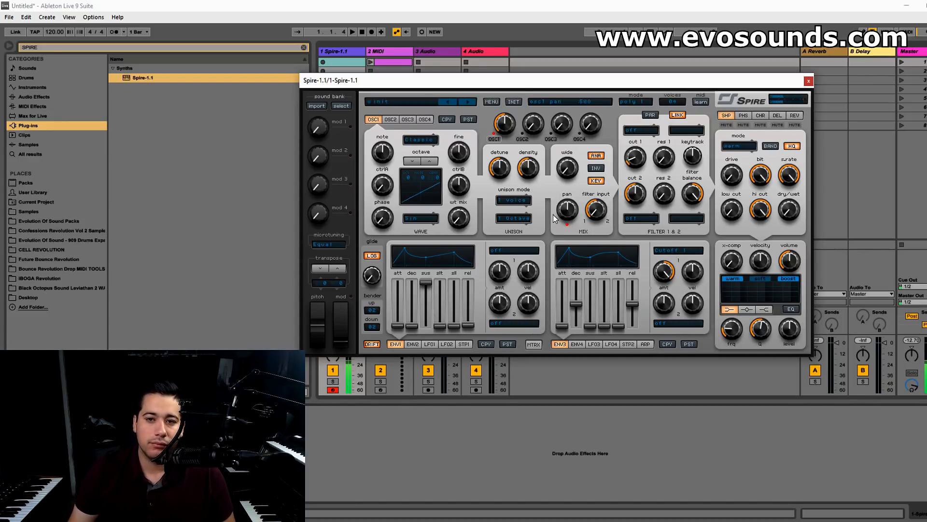
click(632, 131)
click(652, 155)
click(686, 130)
click(699, 145)
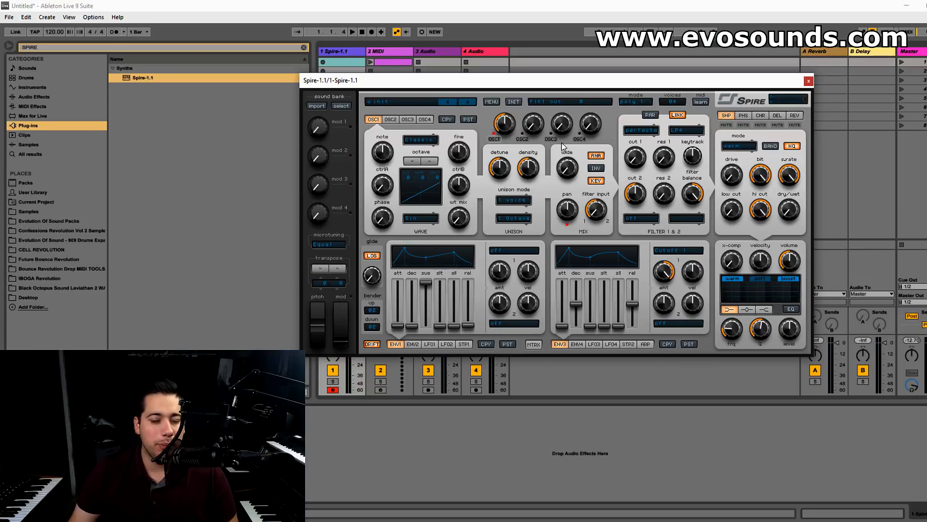
Step: Set Envelope 3's first modulation target to off, and route Envelope 2 to Cutoff 1 with a positive amount
click(669, 250)
click(671, 261)
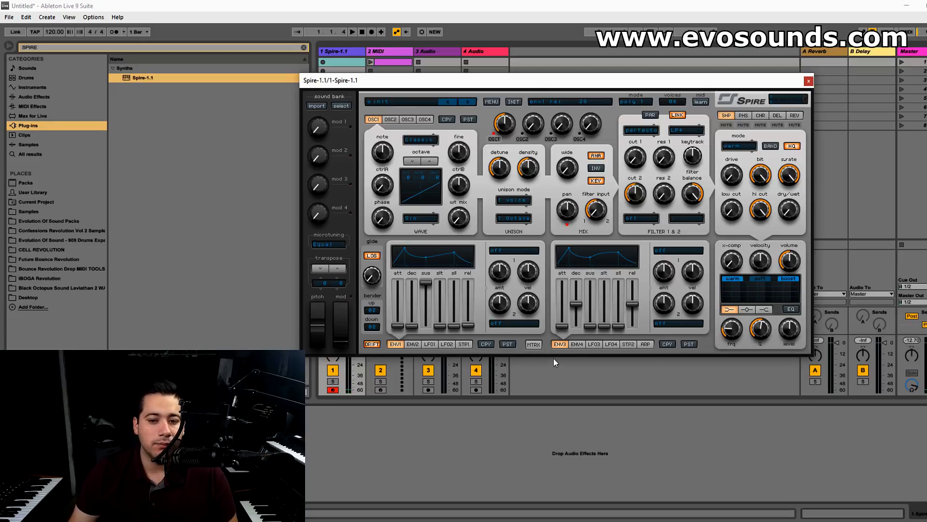
click(414, 344)
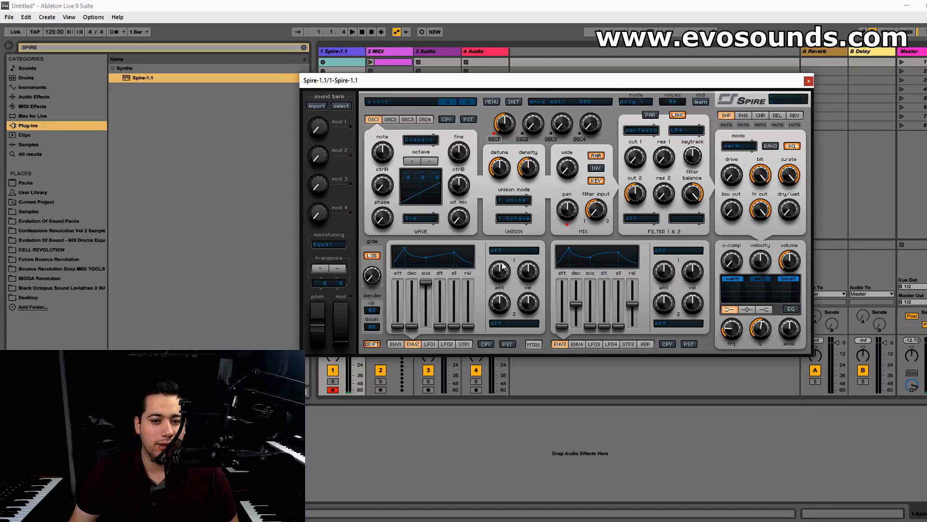
click(517, 252)
mouse_move(534, 334)
click(563, 333)
drag(505, 289, 528, 265)
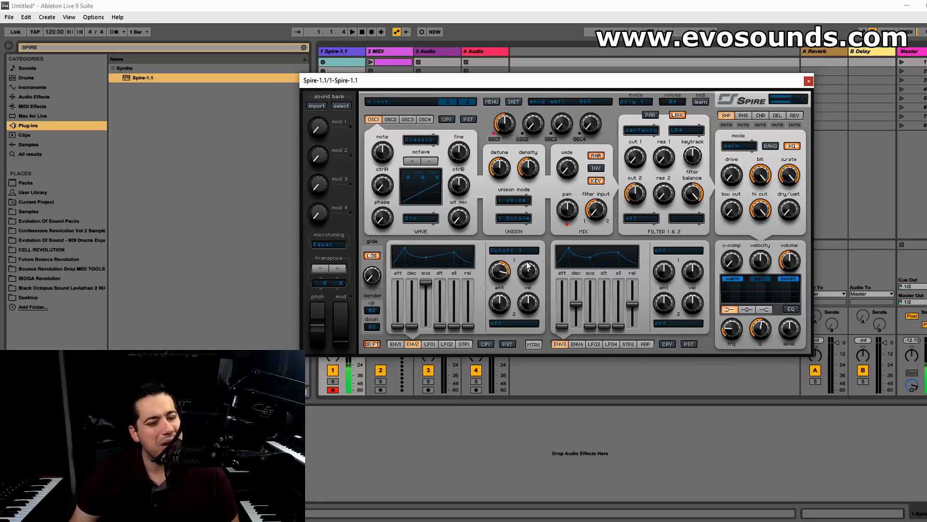
Step: Set Envelope 2's sustain to 0, lengthen its decay, and adjust its modulation amount on filter 1's cutoff
click(425, 283)
drag(425, 285, 430, 305)
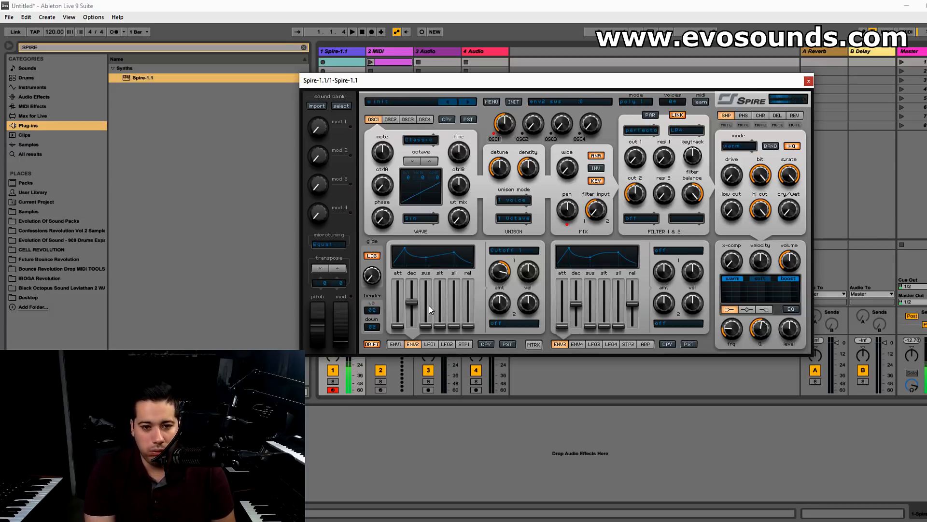
drag(492, 274, 500, 274)
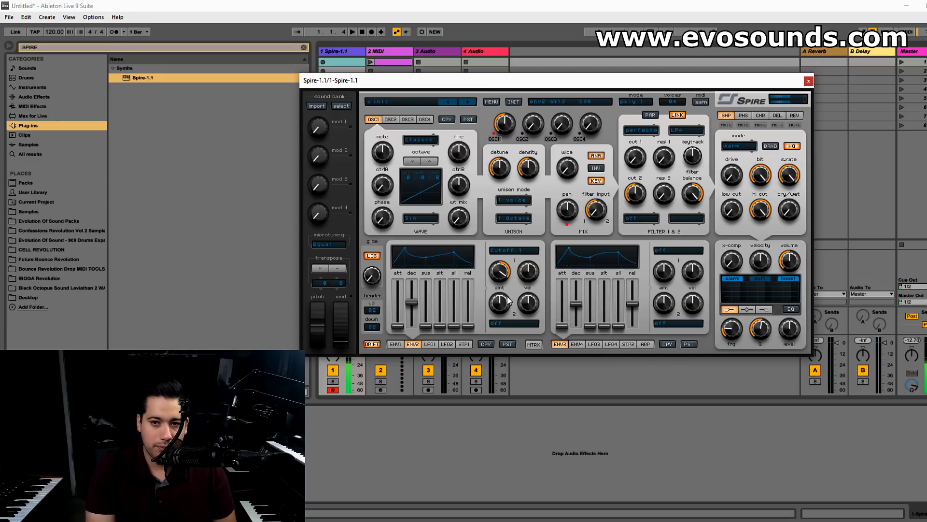
drag(500, 277, 490, 254)
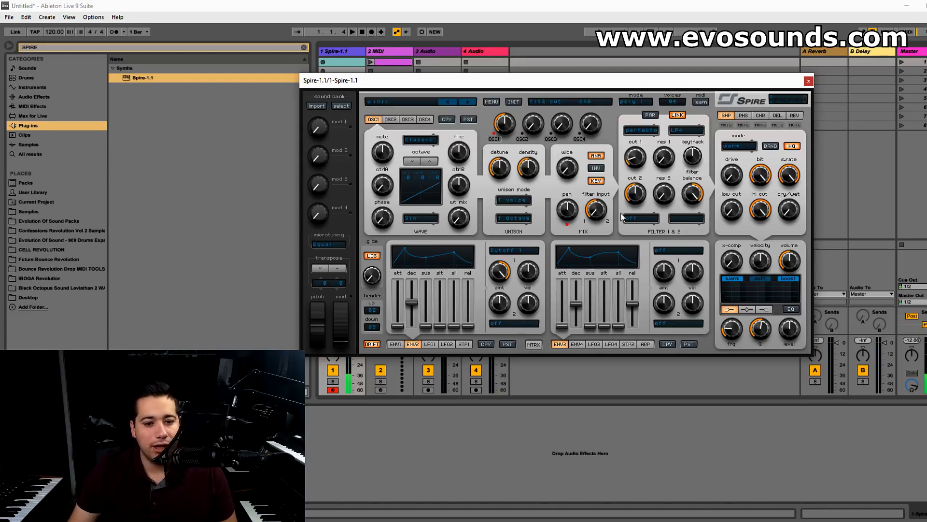
Step: Lengthen Envelope 2's release, and try zero sustain on Envelope 1 before restoring full sustain with a longer release
click(395, 344)
drag(426, 285, 424, 327)
click(413, 343)
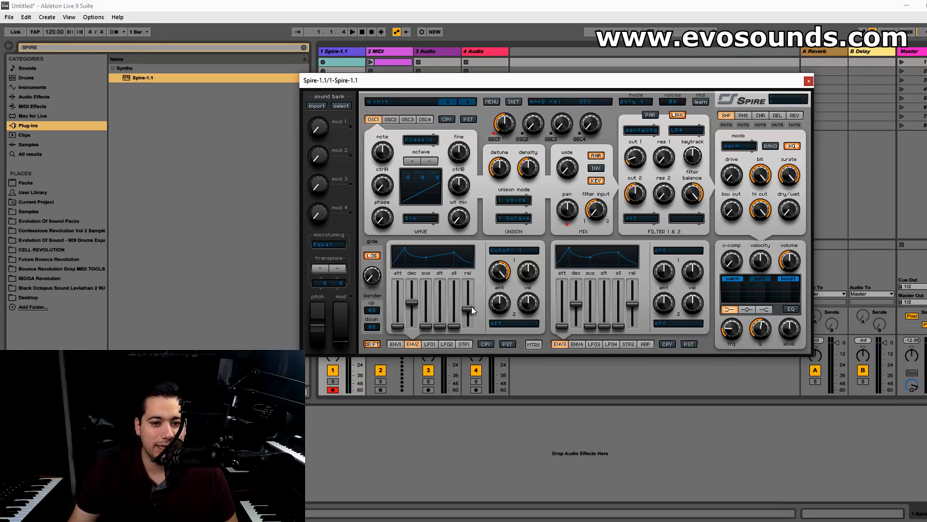
drag(473, 297, 472, 309)
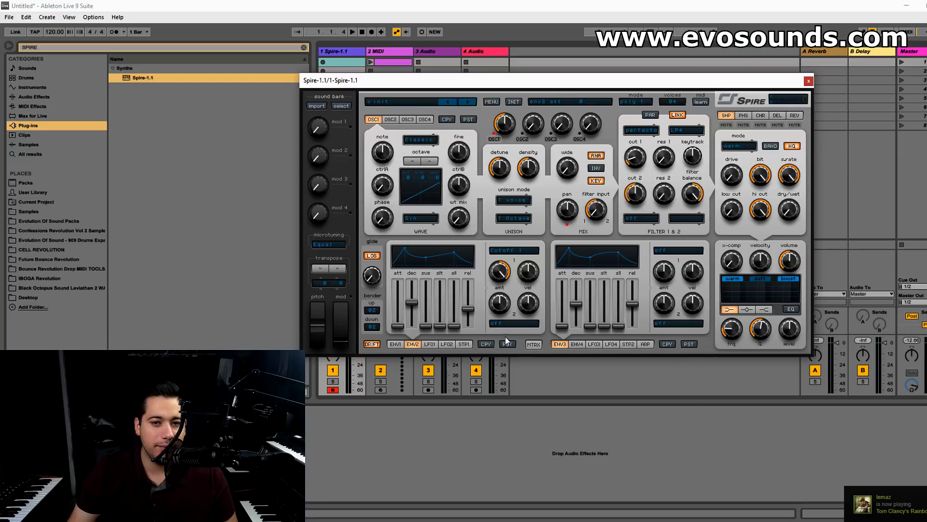
click(400, 345)
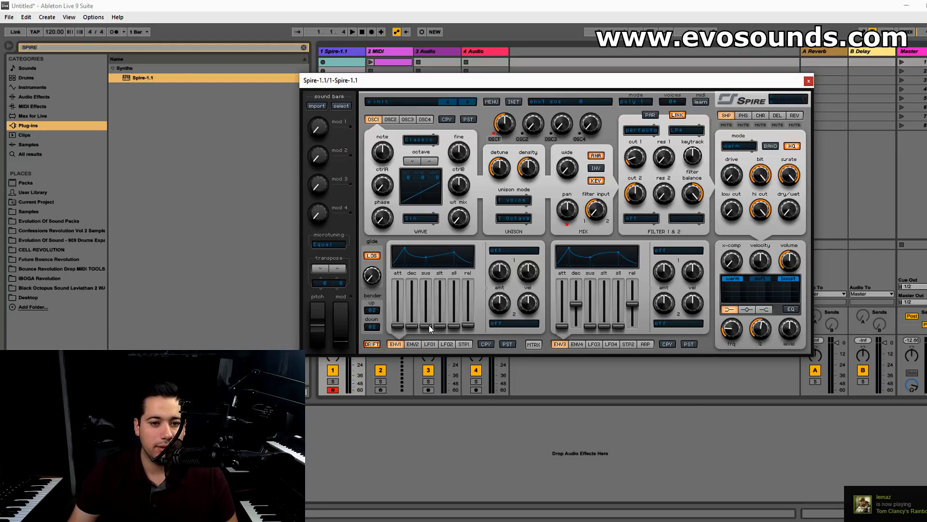
drag(429, 325, 430, 281)
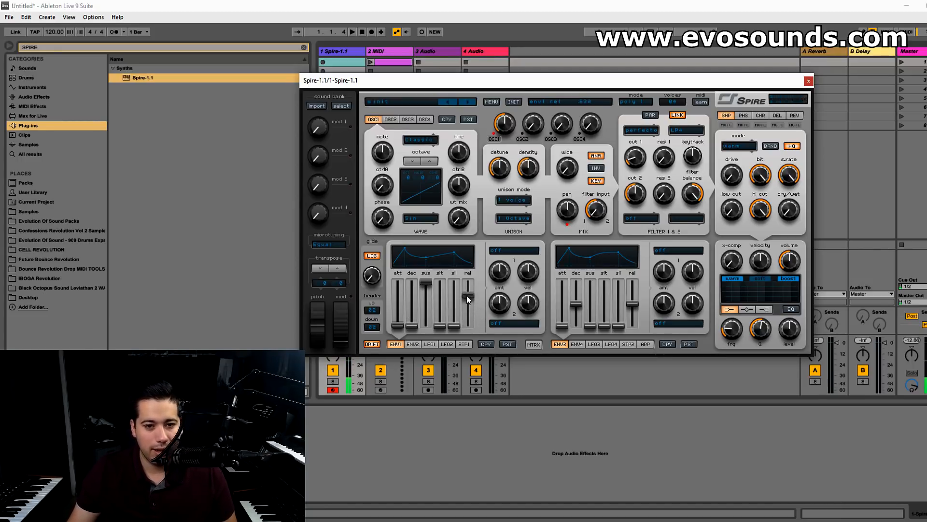
Step: Set Envelope 2's release to 0 and shorten its decay
click(413, 343)
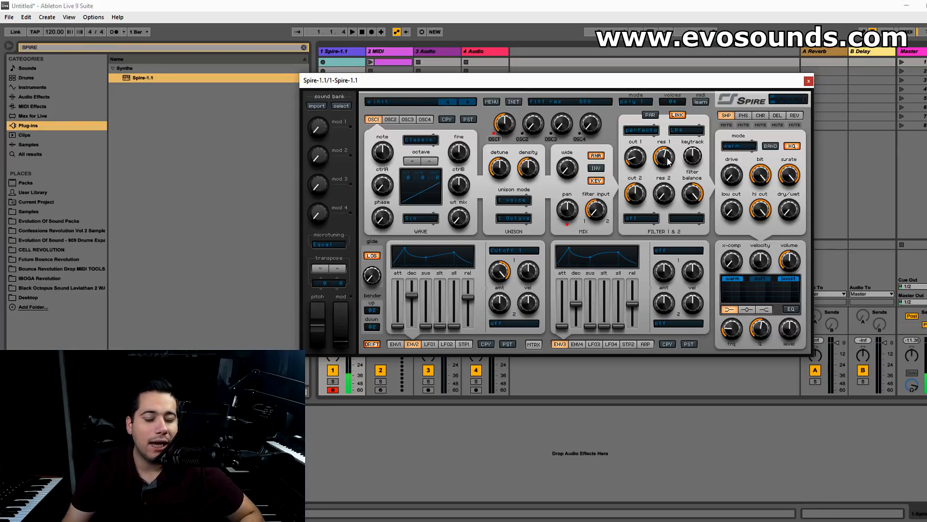
drag(469, 299, 459, 352)
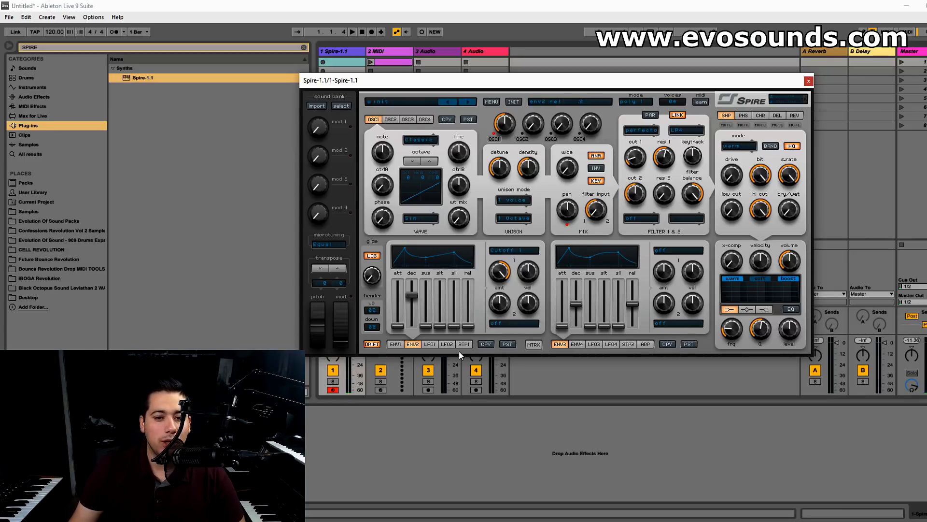
drag(411, 296, 416, 314)
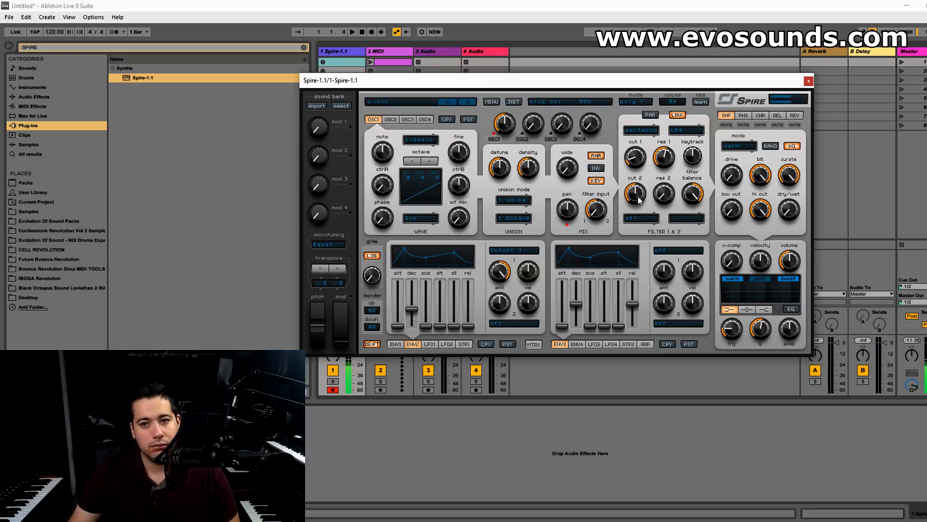
Step: Try filter 2's cutoff and adjust the x-comp amount
drag(640, 179, 629, 200)
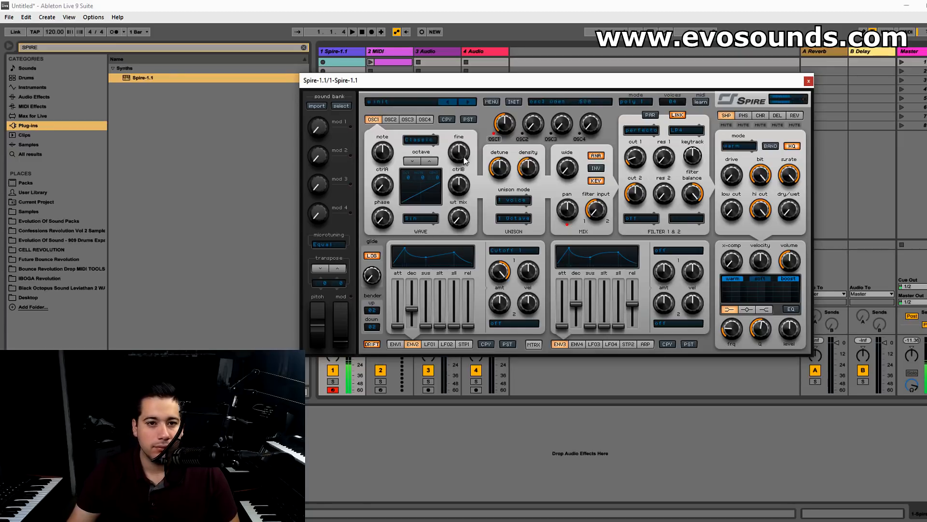
drag(740, 254, 723, 265)
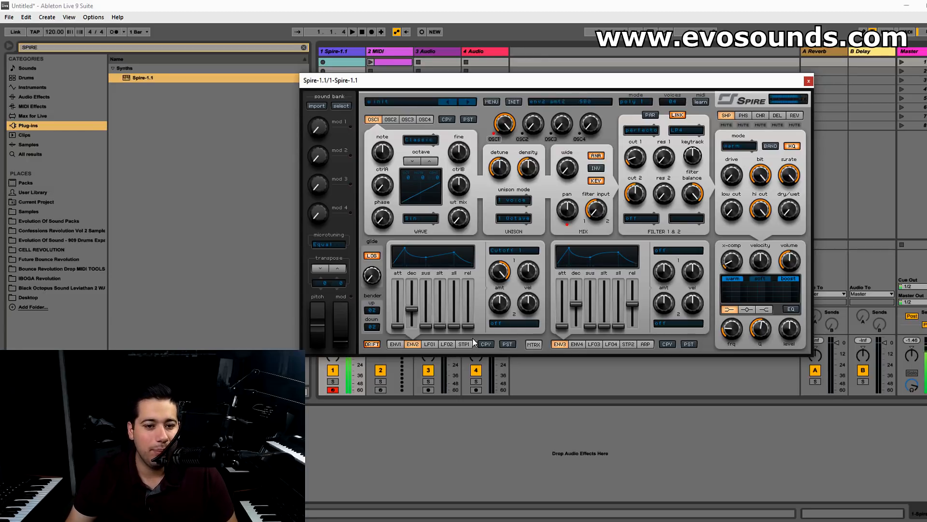
Step: Set oscillator 1's second waveform to Para 1 and turn up its wt mix
click(399, 344)
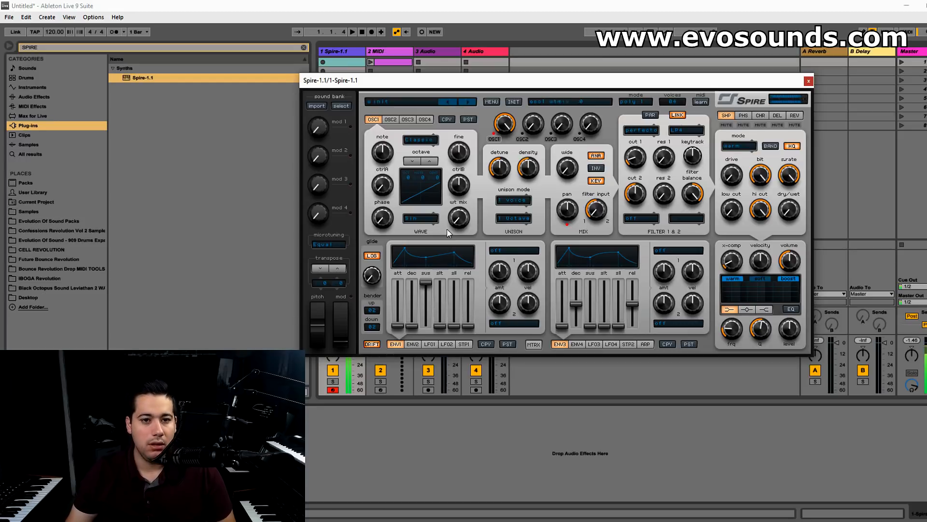
click(419, 218)
click(423, 260)
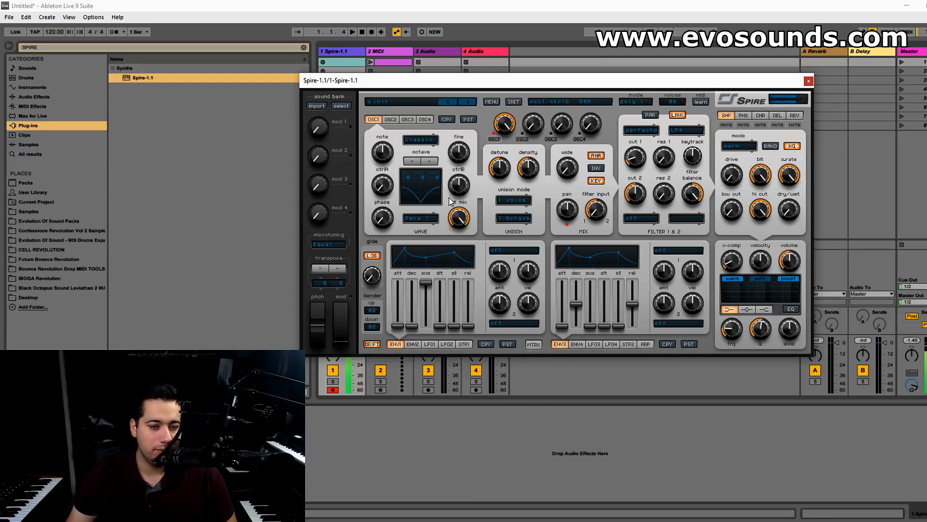
Step: Set oscillator 1's second waveform to Guitar 1 and raise Envelope 2's sustain to full
click(437, 220)
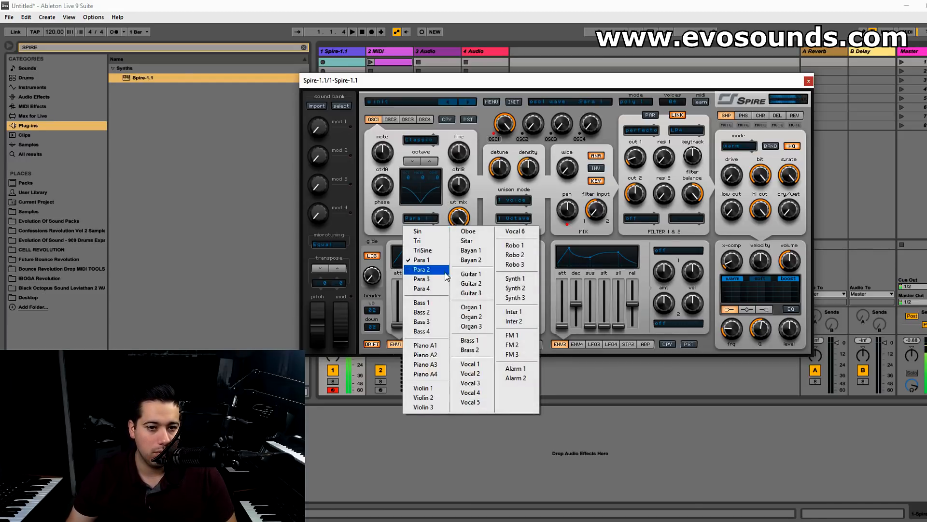
click(471, 274)
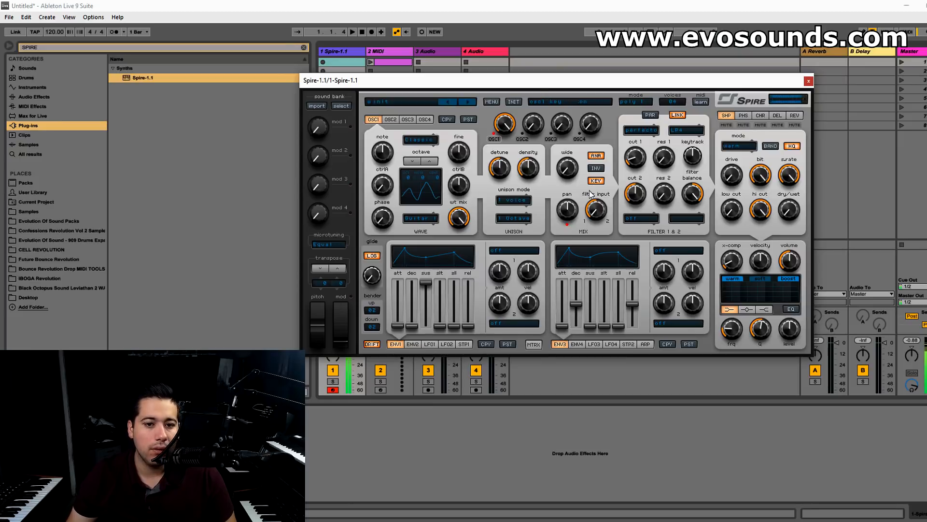
click(412, 344)
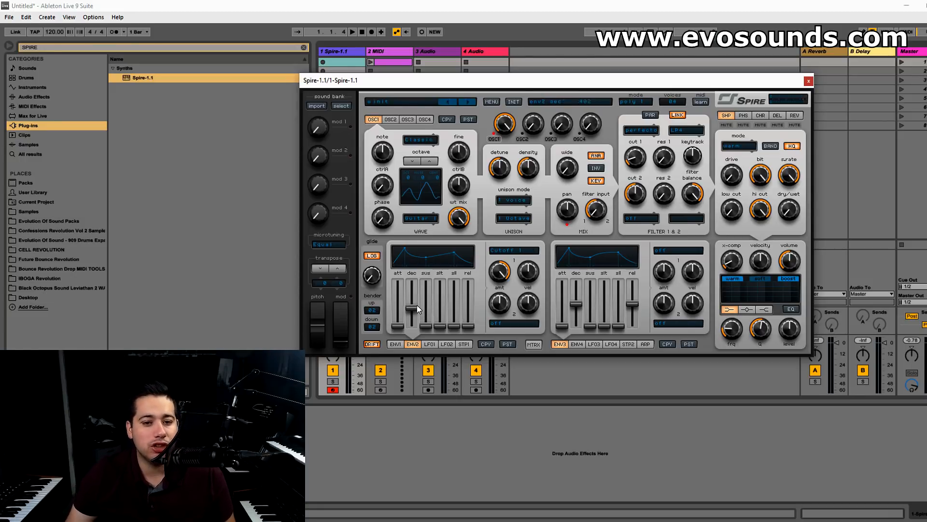
drag(426, 326, 448, 258)
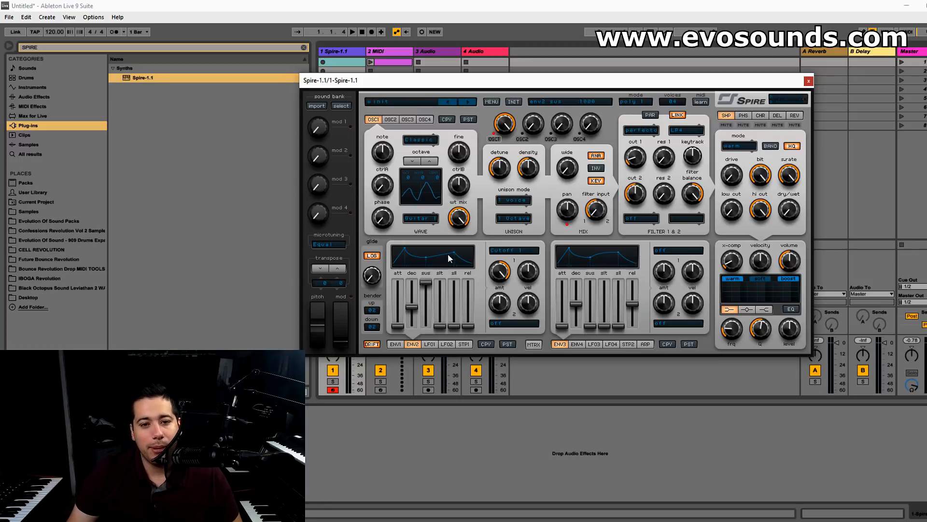
Step: Switch oscillator 1's unison to multiple voices, turn up the wide amount and adjust the detune
click(513, 200)
click(524, 291)
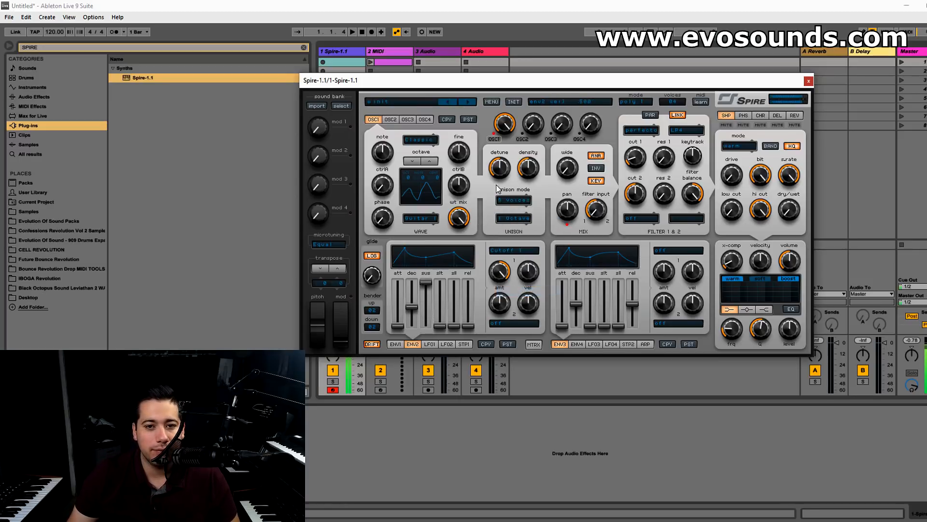
drag(564, 169, 557, 110)
drag(499, 174, 506, 166)
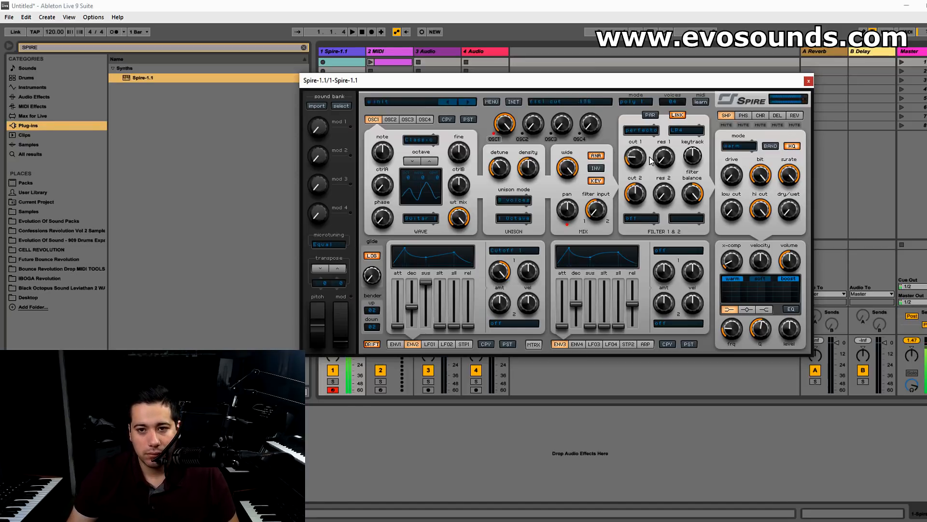
Step: Lengthen the attack and release of both Envelope 2 and Envelope 1
drag(398, 326, 401, 312)
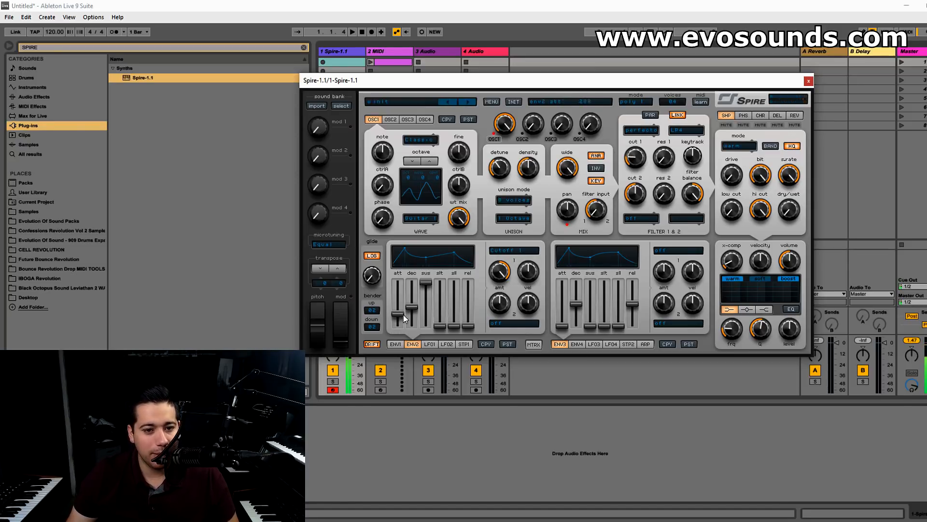
drag(468, 326, 474, 314)
click(402, 345)
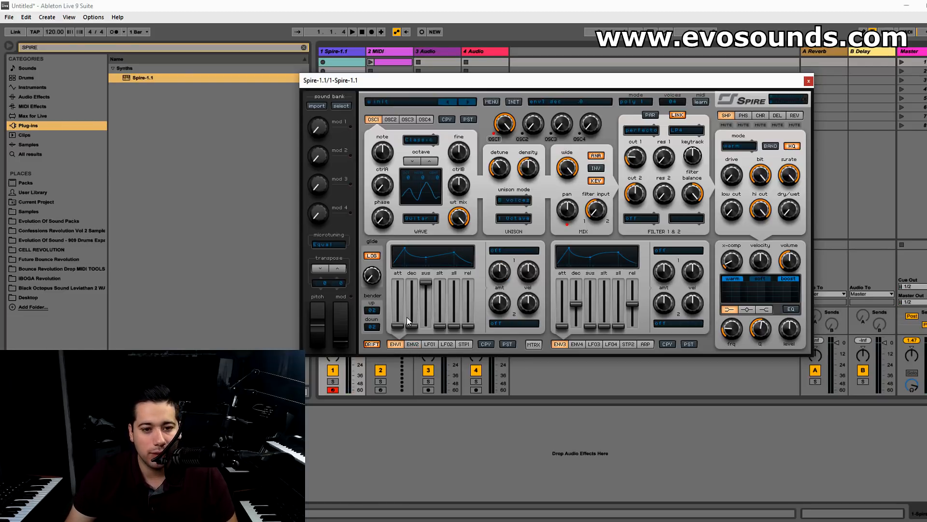
drag(404, 319, 399, 304)
drag(468, 325, 468, 320)
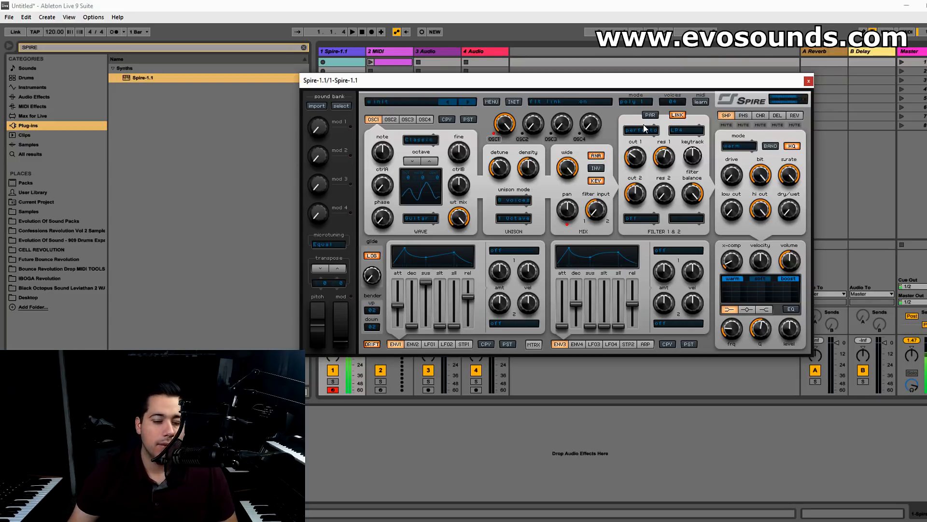
click(412, 344)
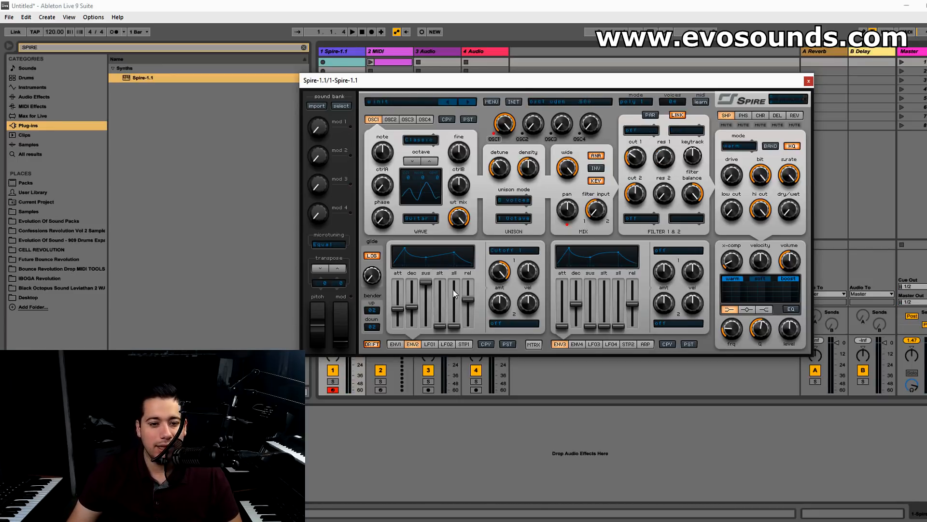
click(394, 343)
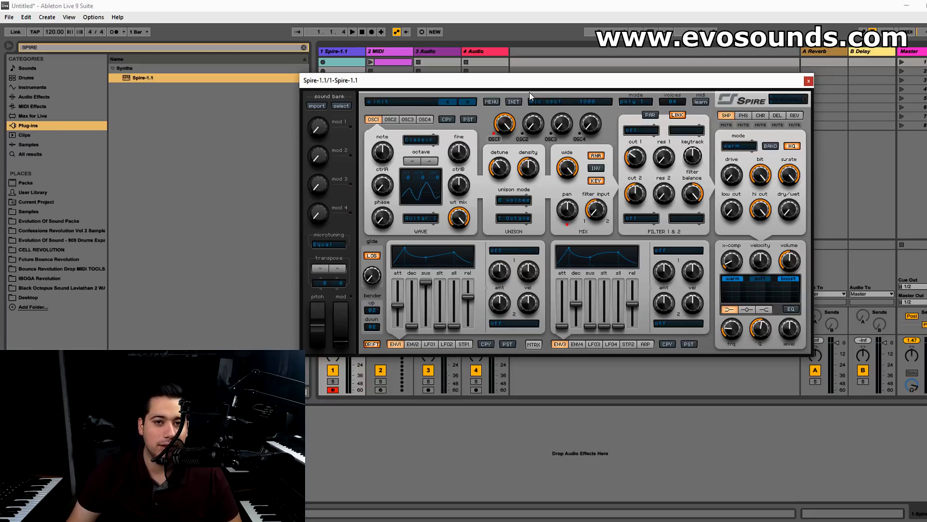
Step: Initialize the patch and assign Envelope 2's first modulation target to Osc1 Pitch
click(514, 101)
click(411, 344)
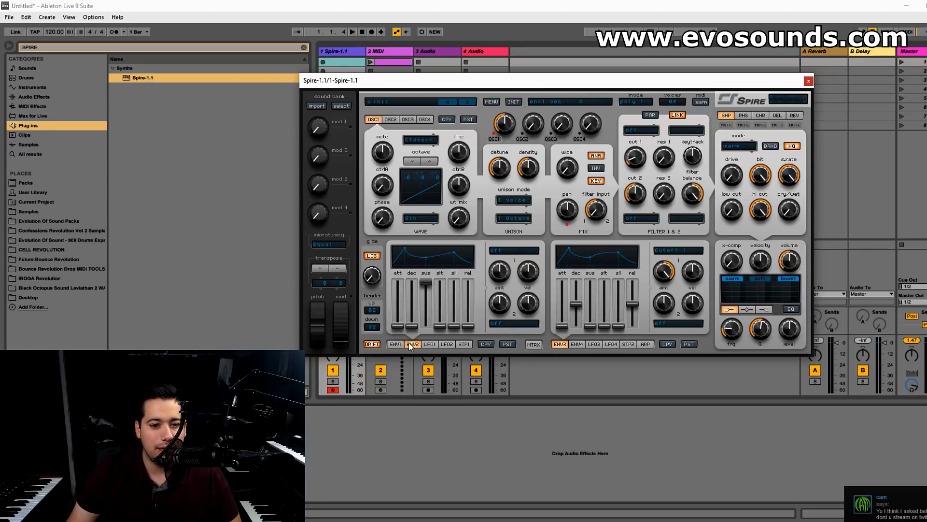
click(503, 250)
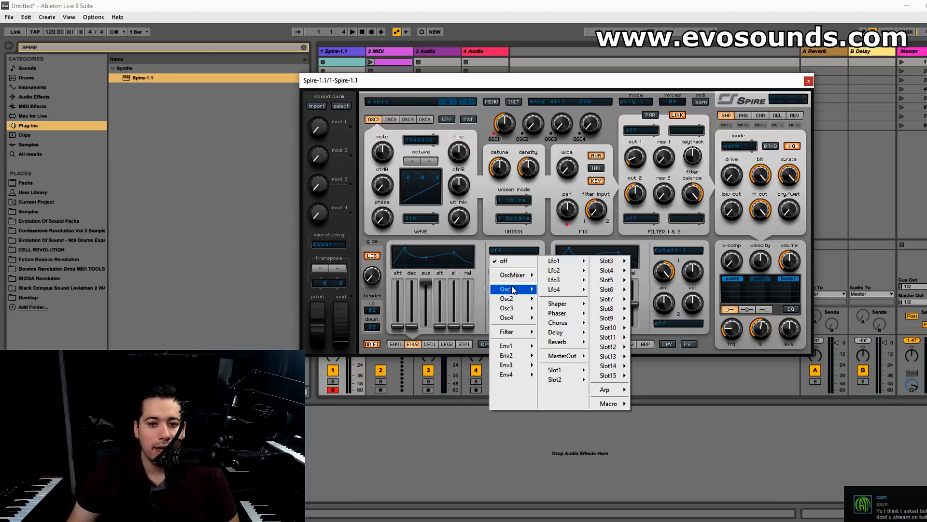
mouse_move(514, 289)
click(551, 289)
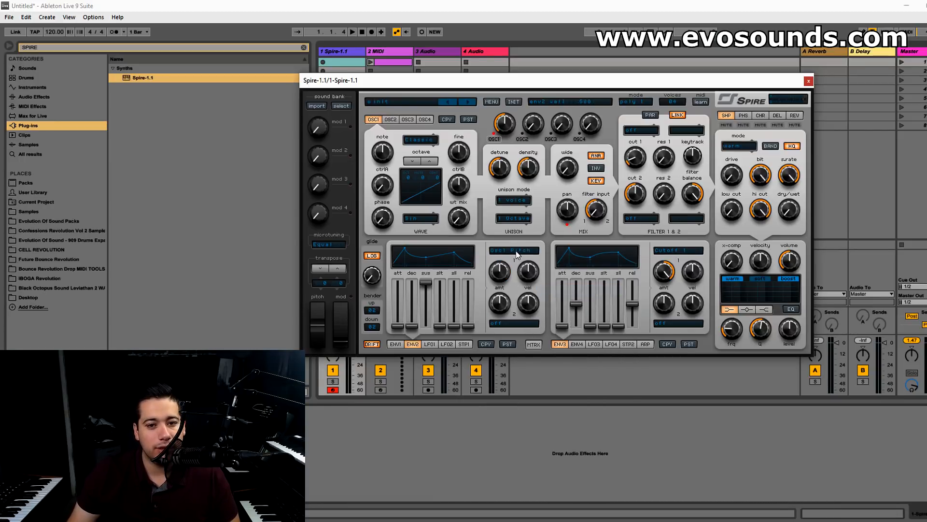
Step: Turn Envelope 2's pitch modulation amount to maximum and try different attack and decay times with zero sustain
drag(394, 326, 407, 303)
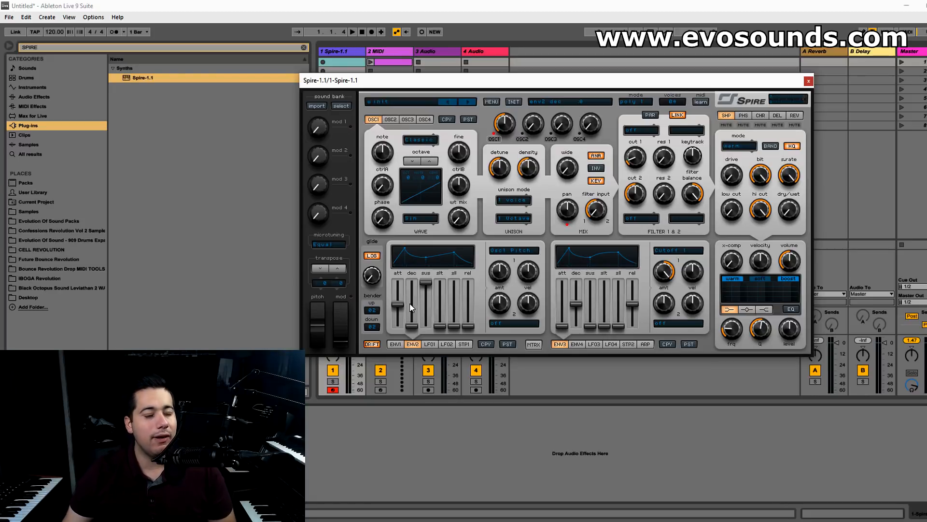
drag(497, 274, 496, 254)
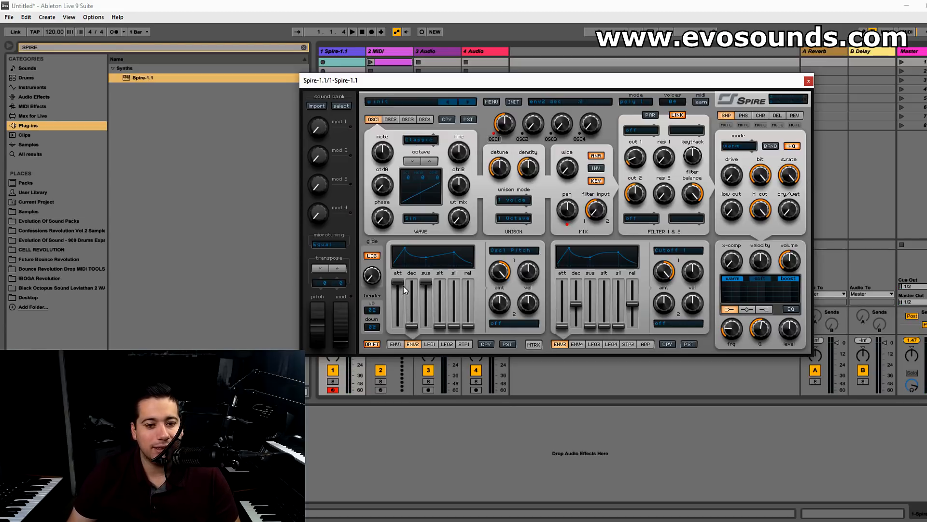
mouse_move(414, 321)
mouse_down()
mouse_move(426, 286)
mouse_move(426, 326)
mouse_move(415, 330)
mouse_up()
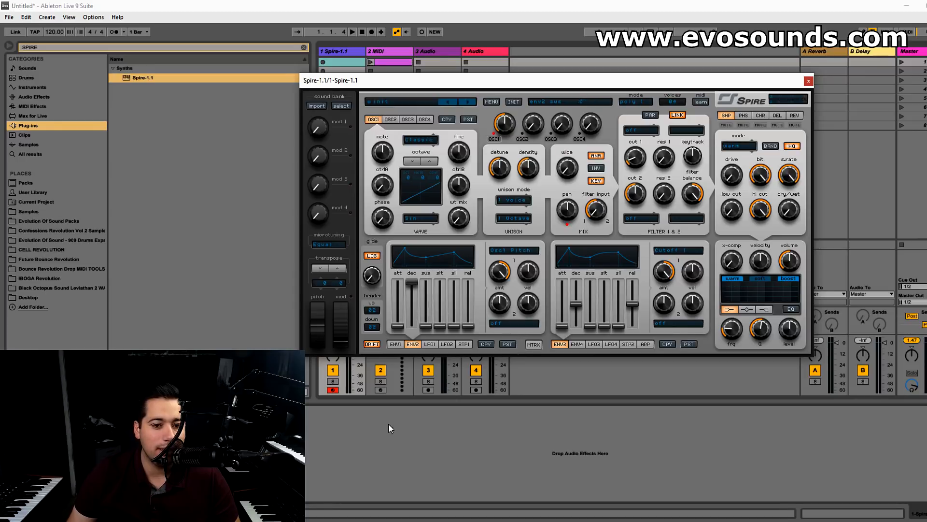
drag(413, 287, 411, 303)
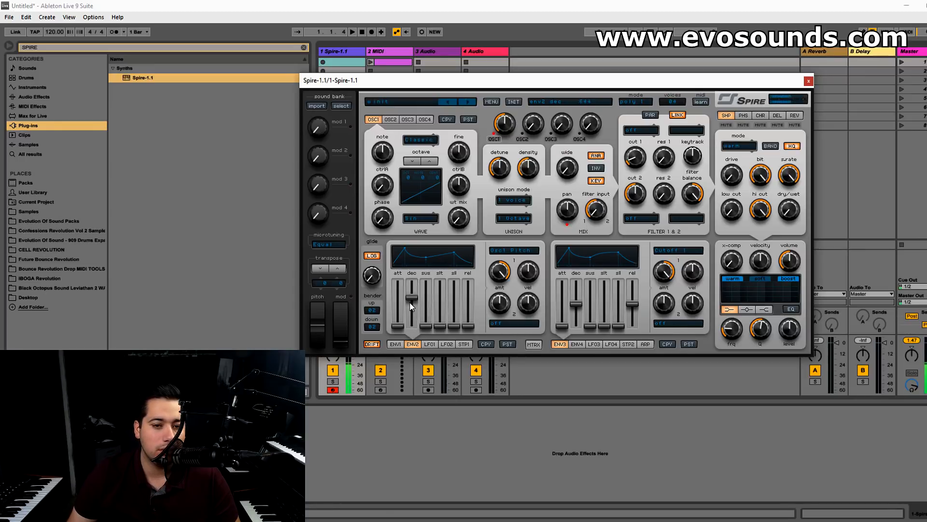
drag(411, 306, 411, 297)
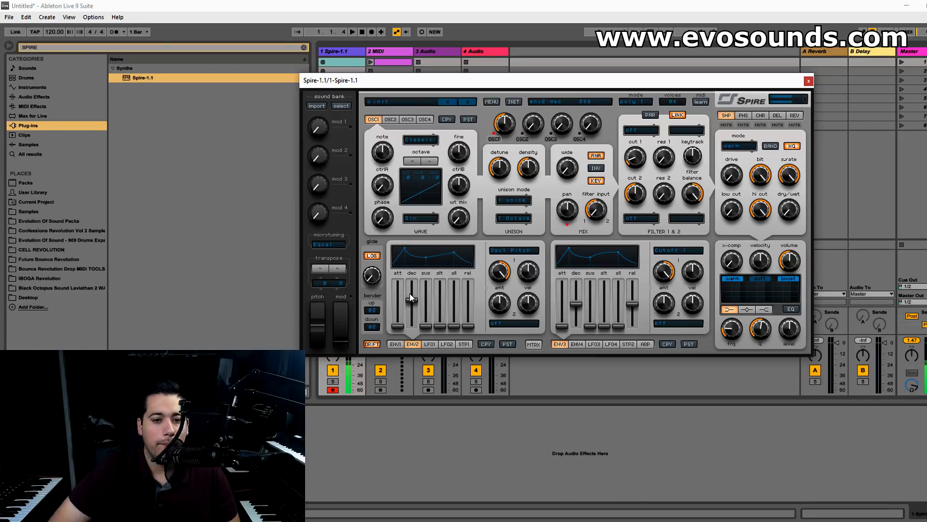
click(398, 325)
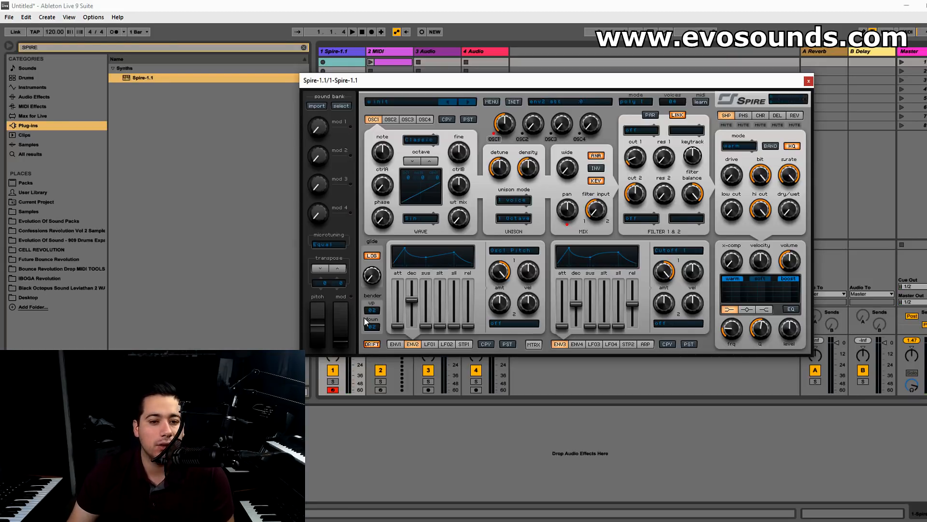
drag(396, 325, 397, 302)
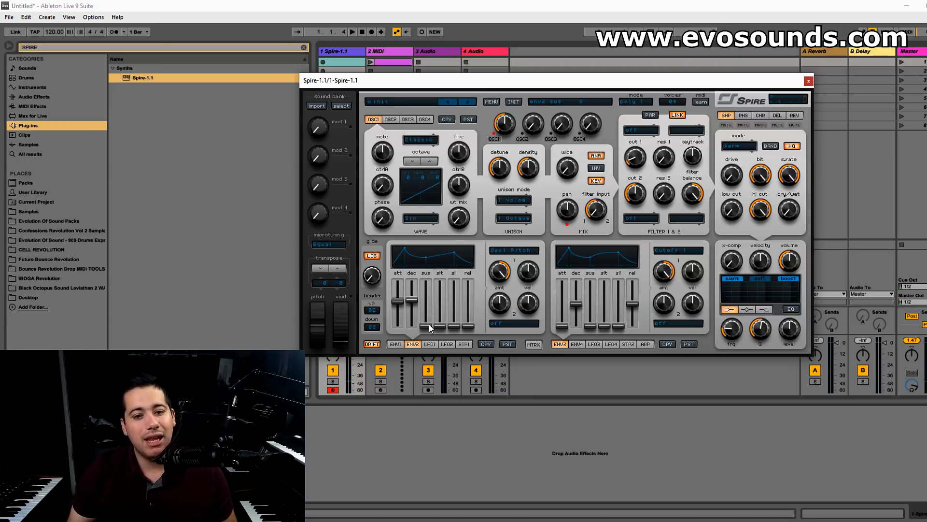
Step: Set Envelope 2's first modulation target to off and reset its modulation amount and attack
click(512, 250)
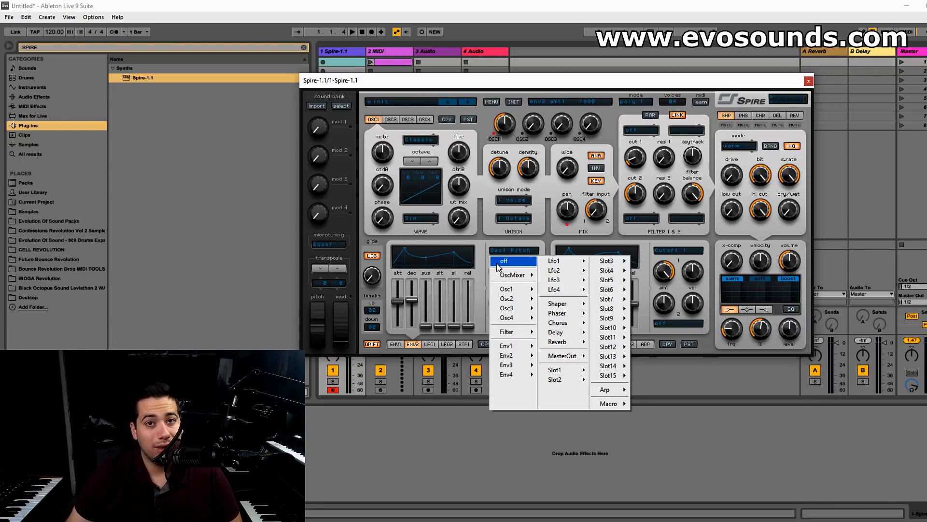
click(418, 348)
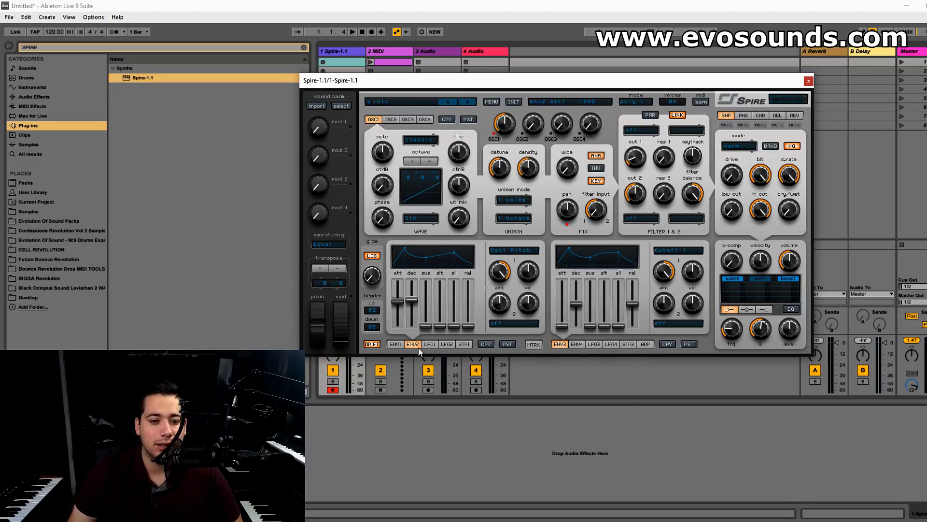
click(401, 342)
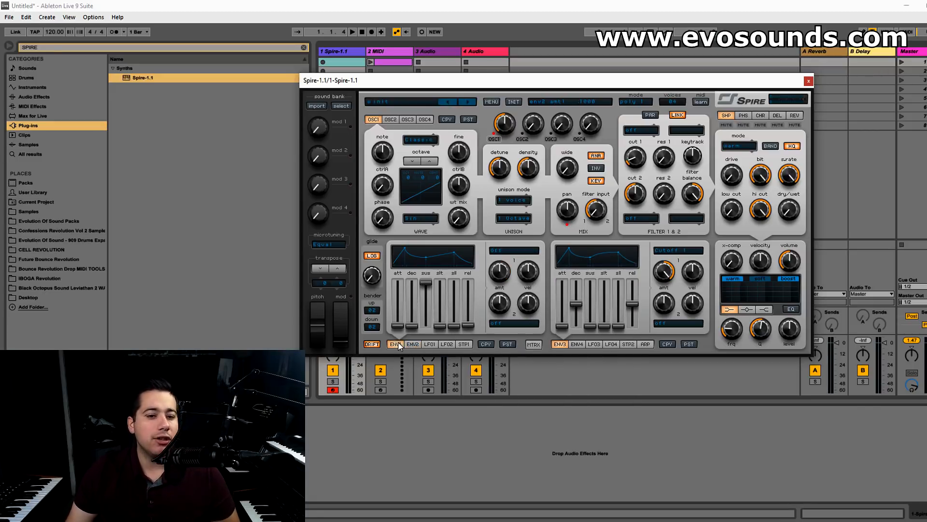
click(412, 343)
click(515, 252)
click(514, 261)
double_click(502, 271)
double_click(399, 301)
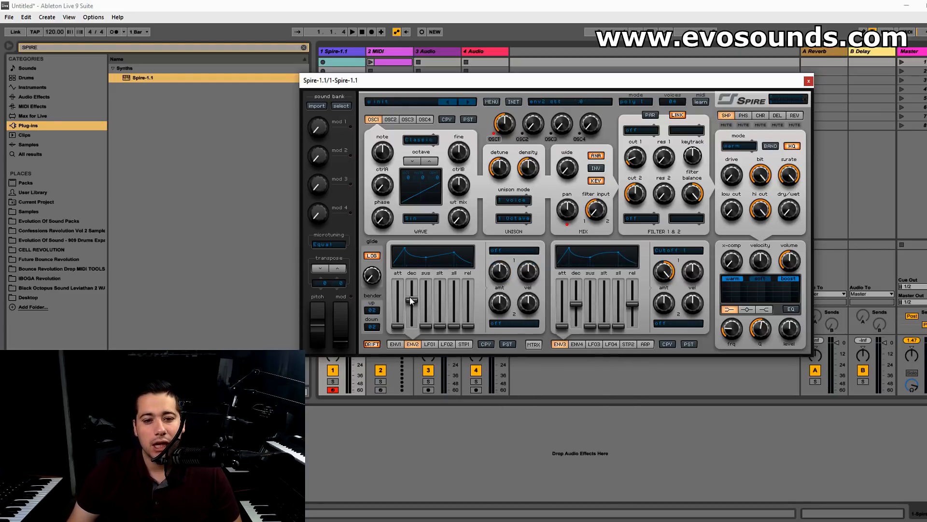
Step: Show Envelope 1 and set filter 1's type to perfecto
click(398, 347)
click(641, 130)
click(639, 157)
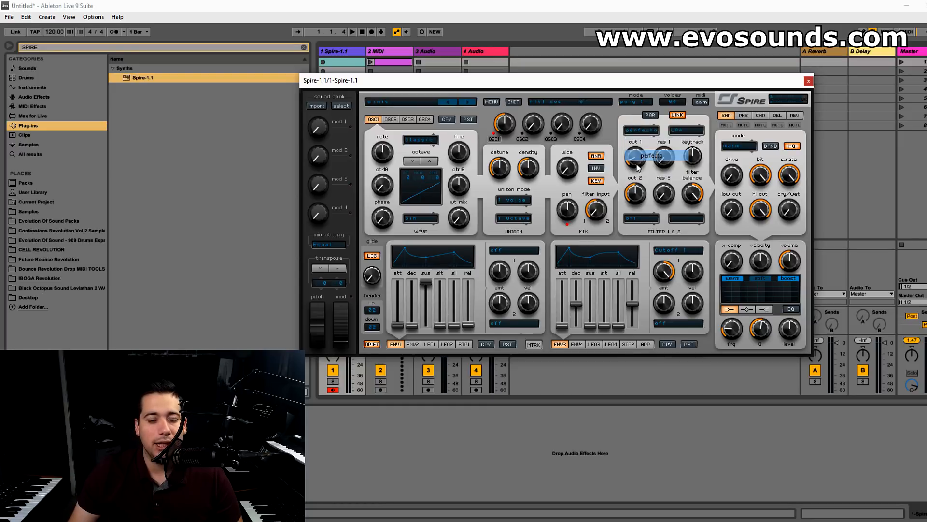
Step: Route Envelope 1 to Cutoff 1 with a high modulation amount and lengthen its release
click(506, 251)
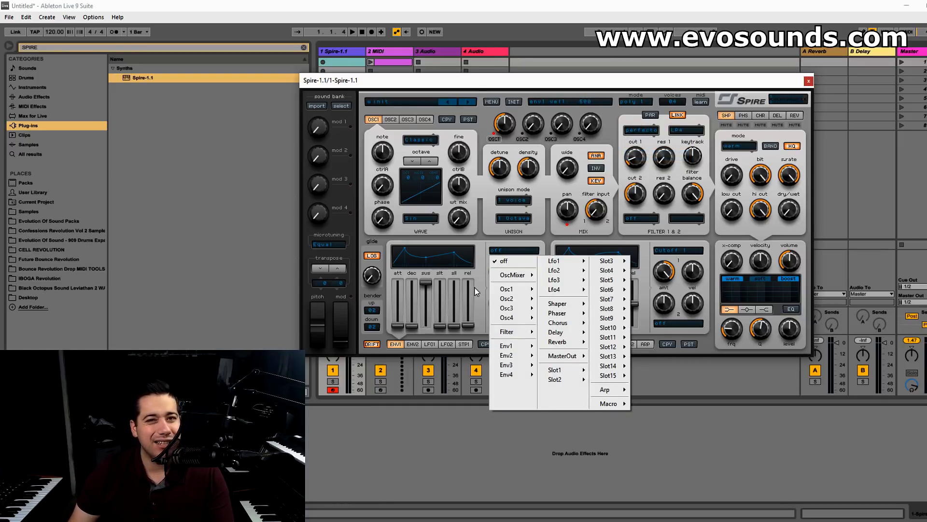
mouse_move(506, 332)
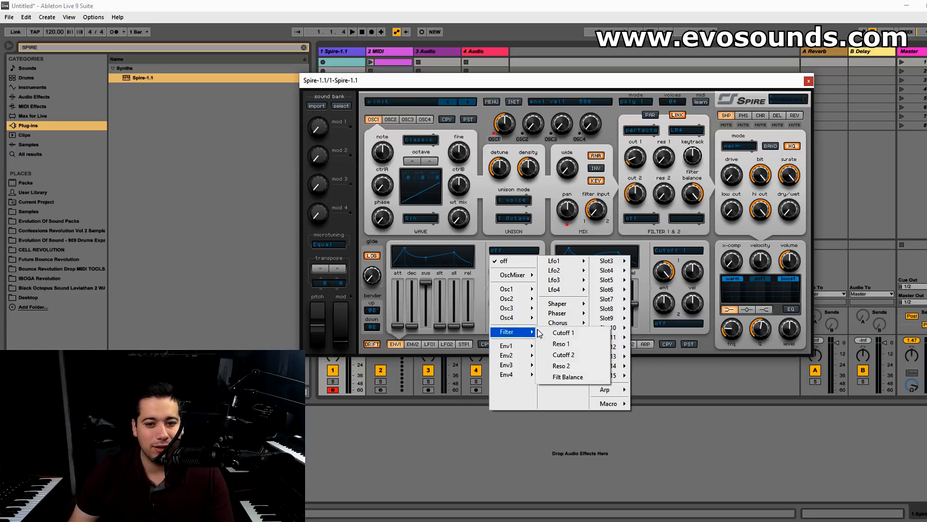
click(560, 333)
drag(501, 274, 511, 227)
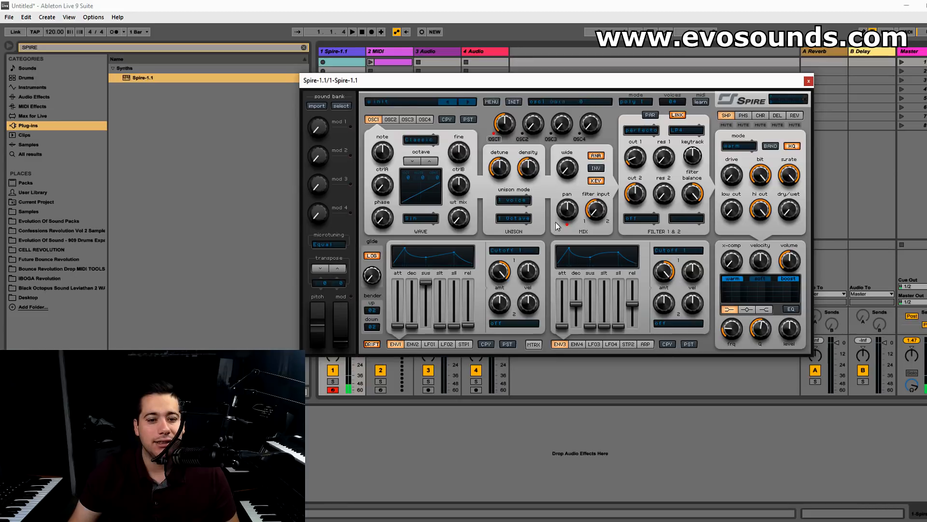
drag(469, 325, 479, 303)
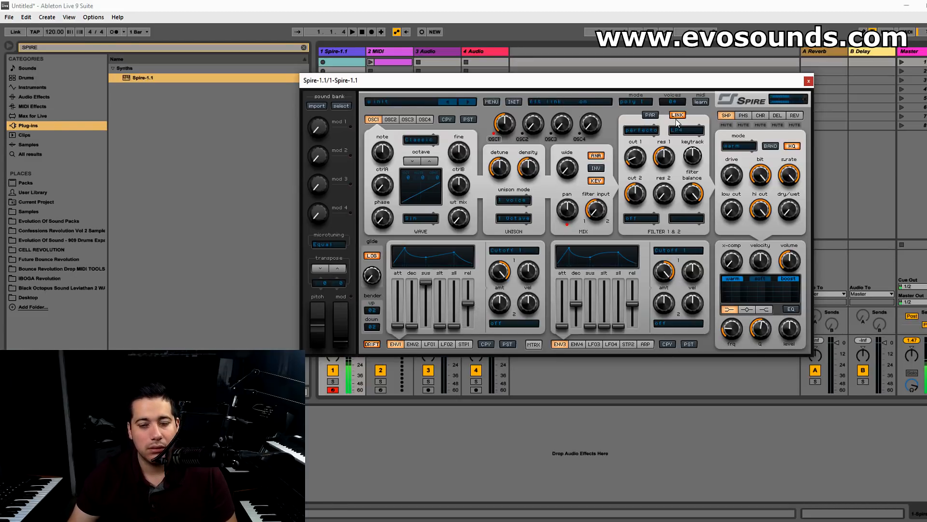
Step: Initialize the patch again and turn on sync for LFO1
click(513, 102)
click(428, 344)
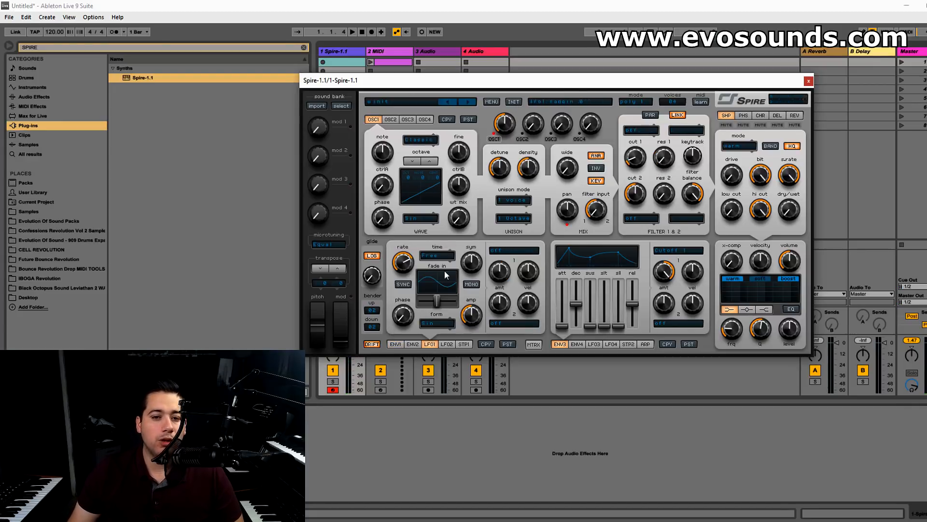
click(396, 285)
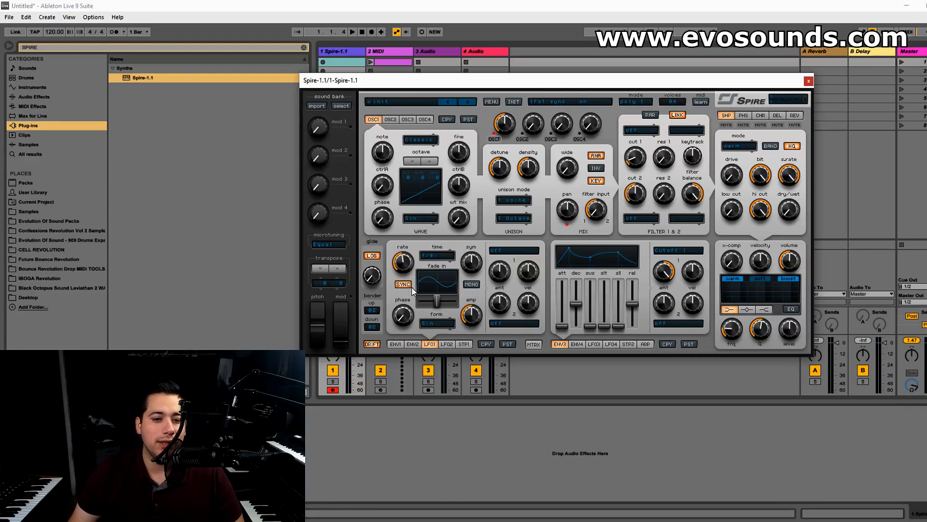
Step: Route LFO1 to Osc1 Pitch, with a faster synced rate and a slightly raised modulation amount
click(495, 253)
mouse_move(521, 294)
click(561, 292)
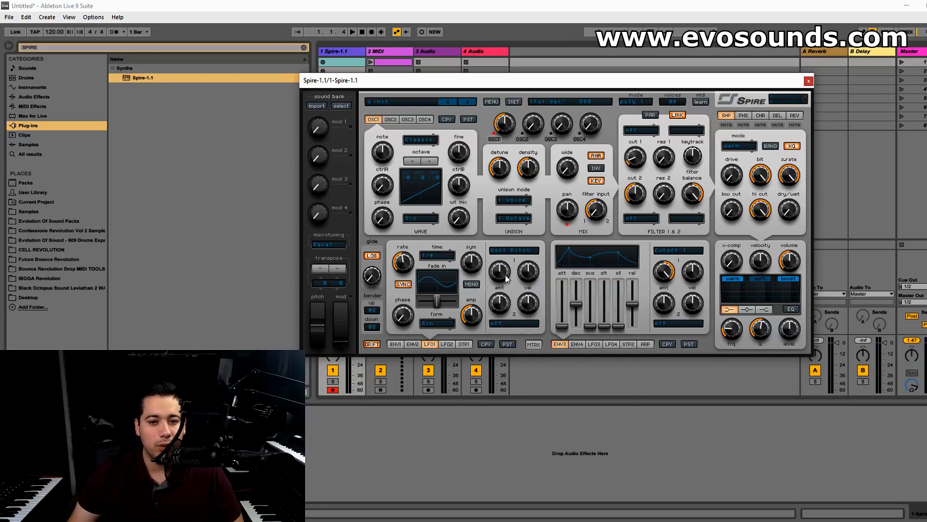
drag(399, 262, 422, 240)
drag(509, 273, 514, 272)
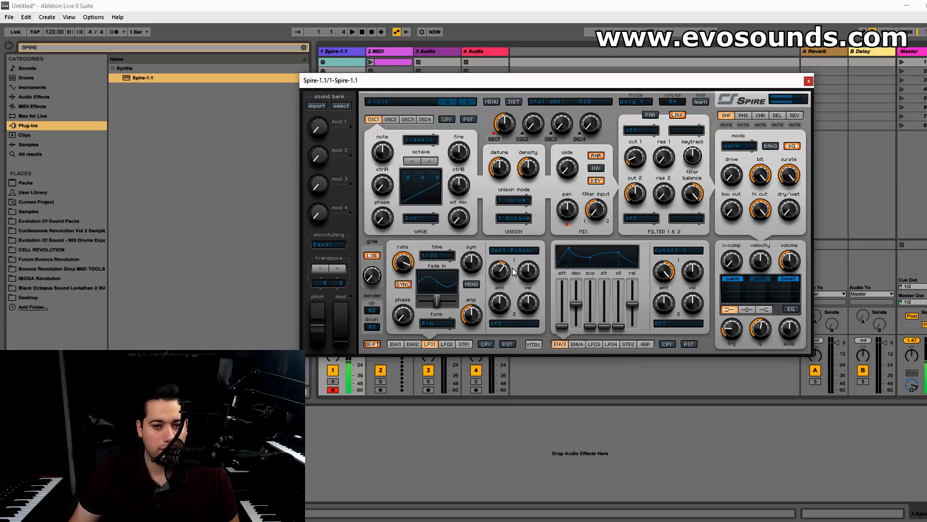
Step: Set oscillator 2's unison mode to 7 voices
click(390, 119)
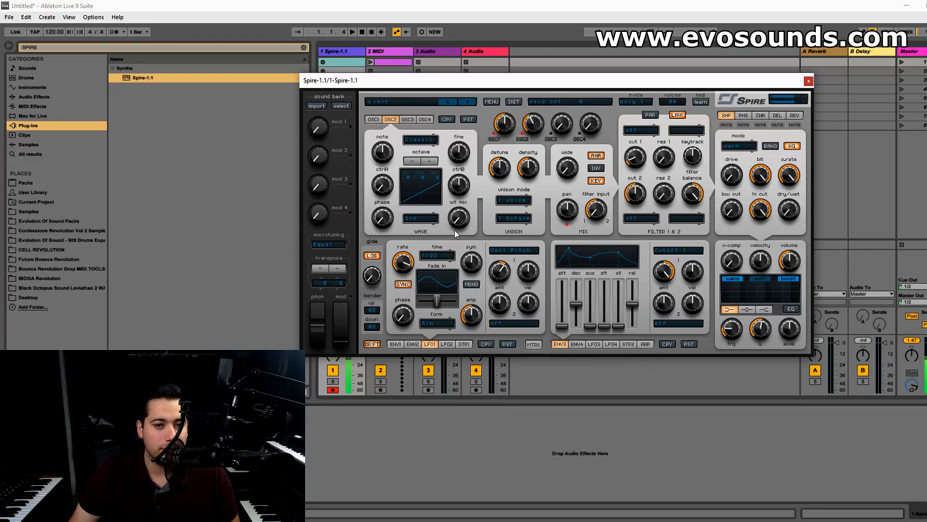
click(512, 208)
click(512, 281)
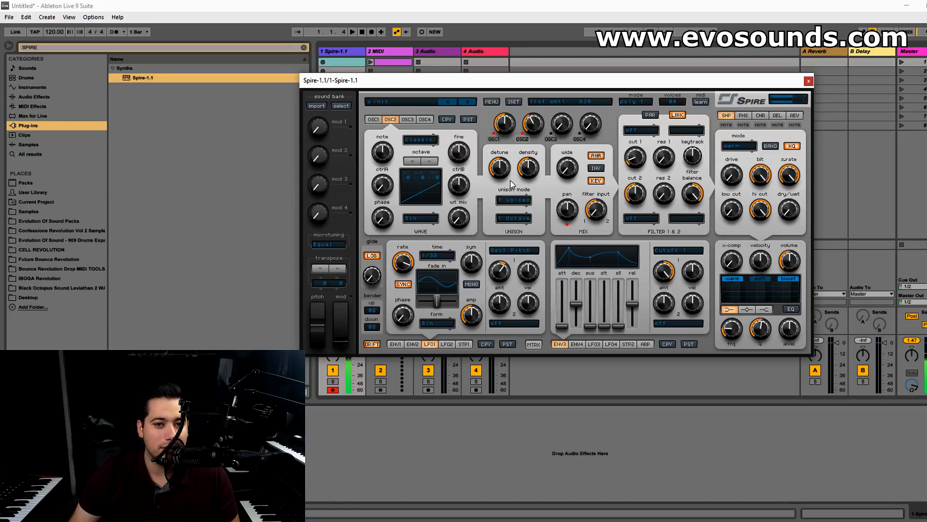
Step: Route LFO1's second modulation slot to Osc2 Pitch with a slightly lowered amount
click(503, 323)
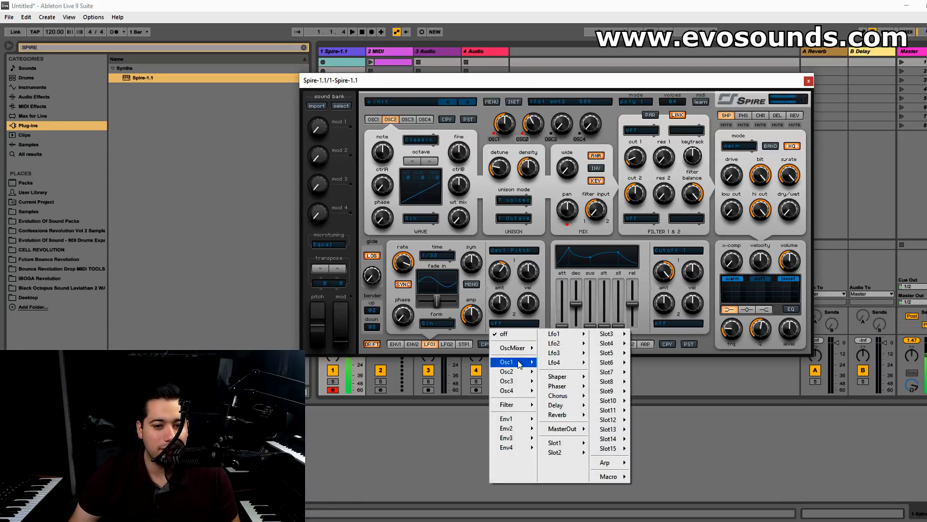
mouse_move(519, 371)
click(548, 377)
drag(502, 311, 473, 306)
Step: Show Envelope 1 and set filter 1's type to perfecto
click(395, 344)
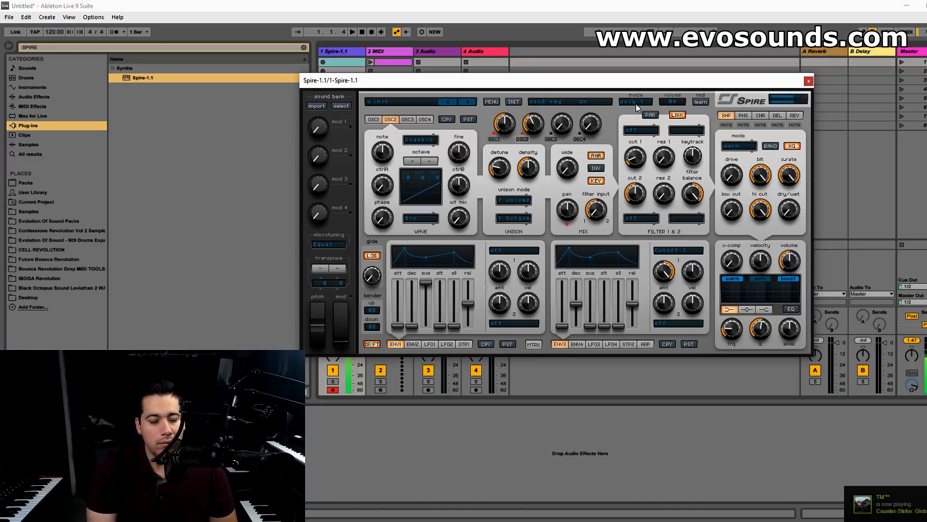
click(630, 131)
click(651, 155)
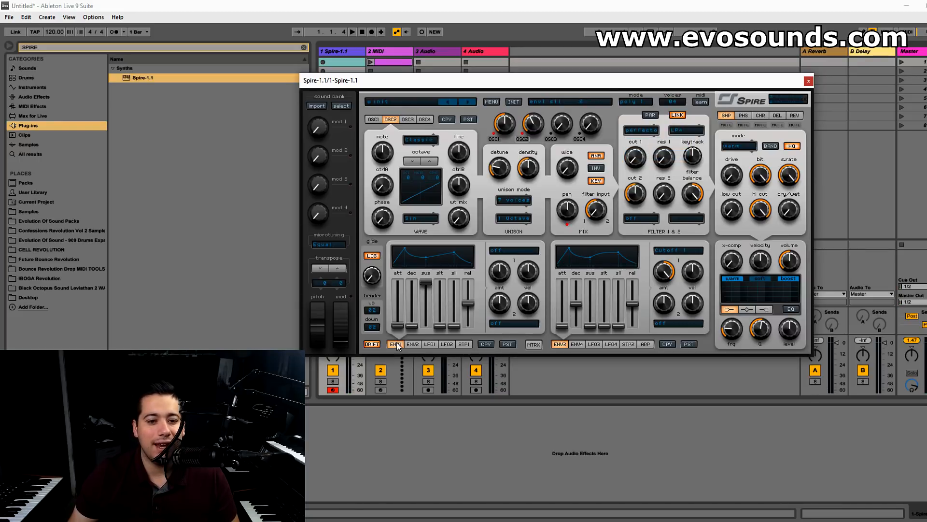
Step: Route Envelope 2 to Cutoff 1 and turn off Envelope 3's Cutoff 1 routing
click(410, 347)
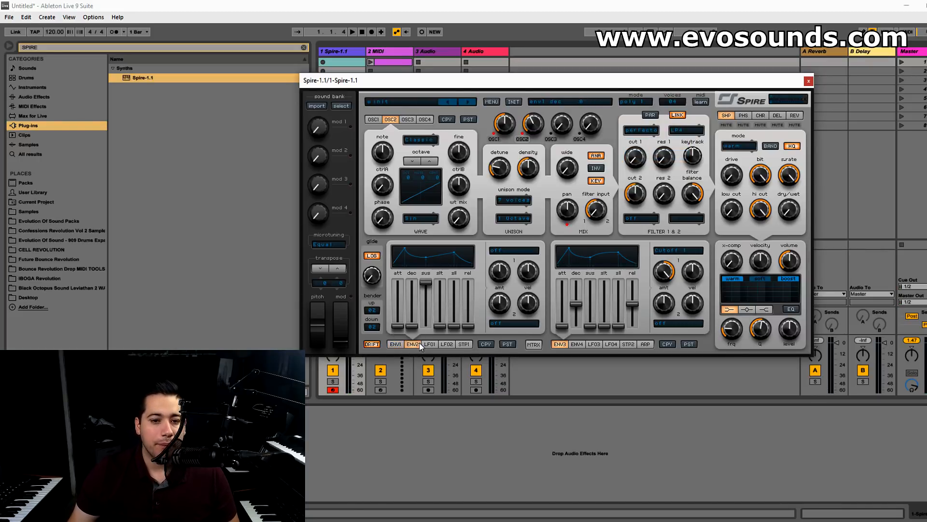
click(512, 250)
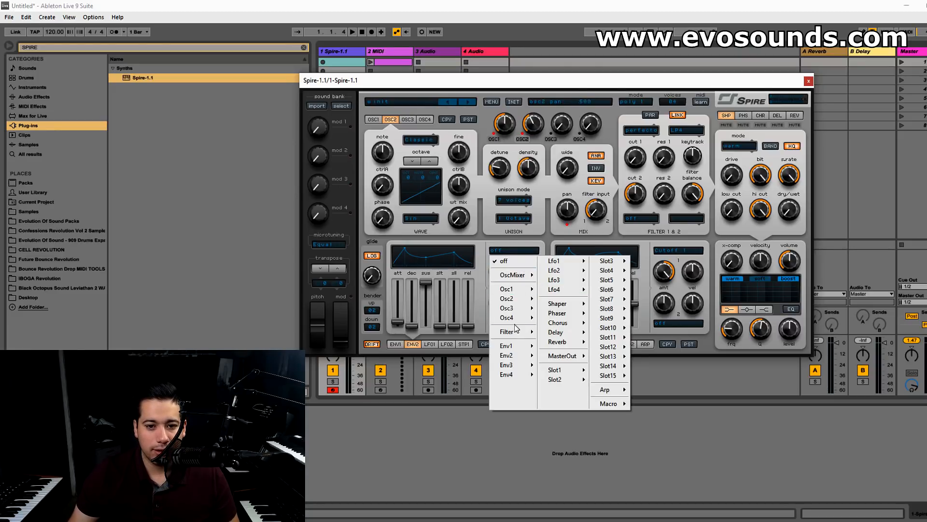
mouse_move(516, 333)
click(560, 332)
click(667, 251)
click(668, 262)
Step: Raise Envelope 2's modulation amount and lengthen the attack and release of Envelopes 1 and 2
mouse_move(497, 276)
mouse_down()
mouse_move(526, 257)
mouse_move(507, 276)
mouse_up()
drag(468, 326, 469, 299)
click(394, 344)
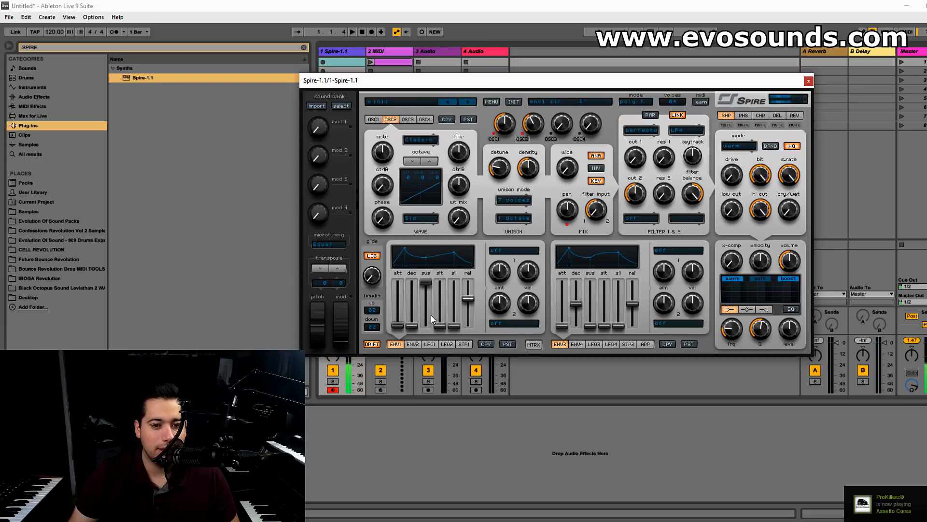
click(412, 344)
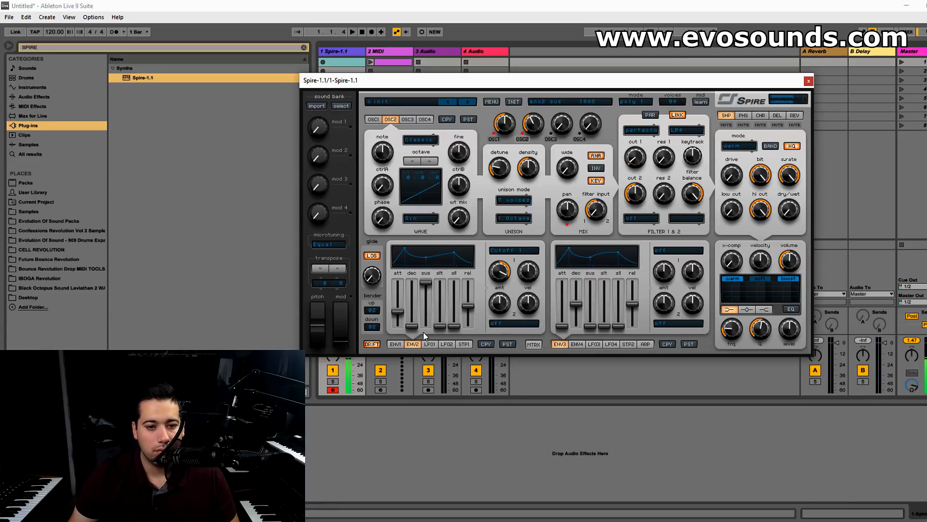
click(396, 344)
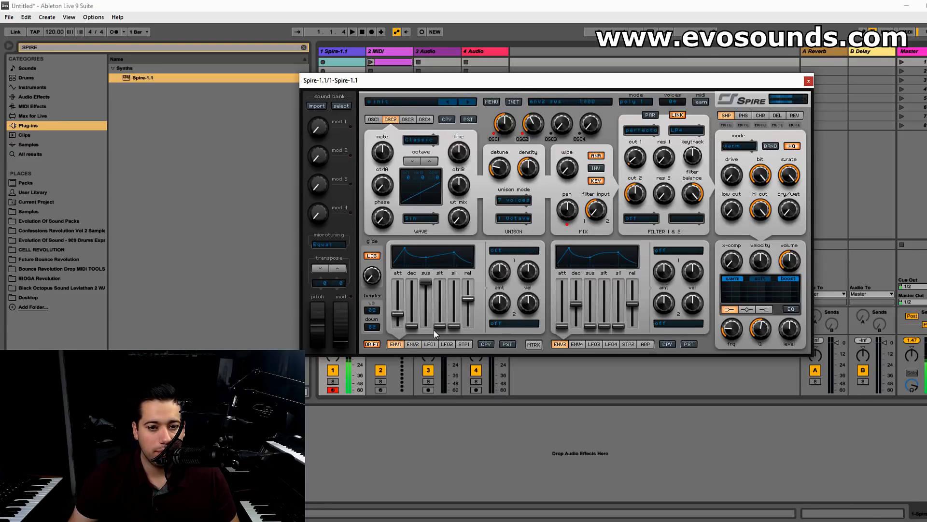
click(412, 343)
drag(471, 298, 471, 297)
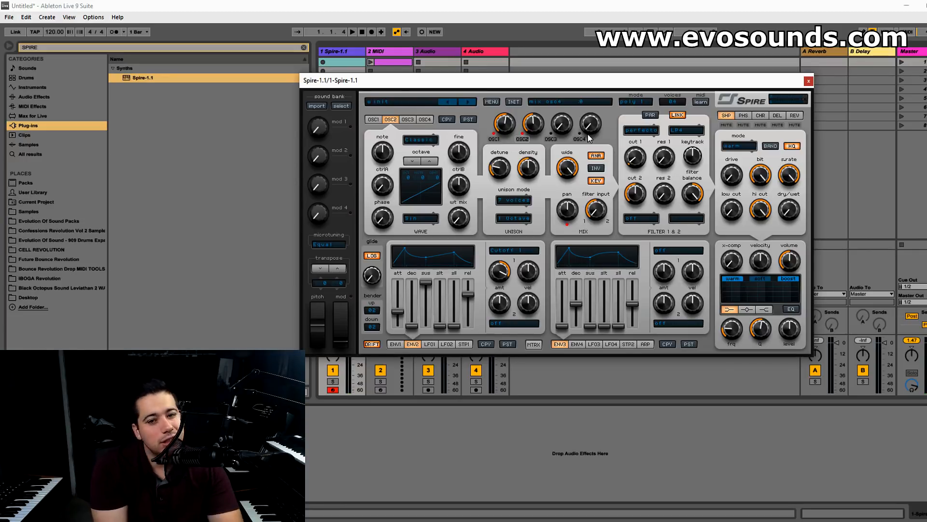
Step: Turn off filter 1, cut the envelope attack to its minimum and give Envelope 1 a moderate release
click(644, 132)
click(644, 145)
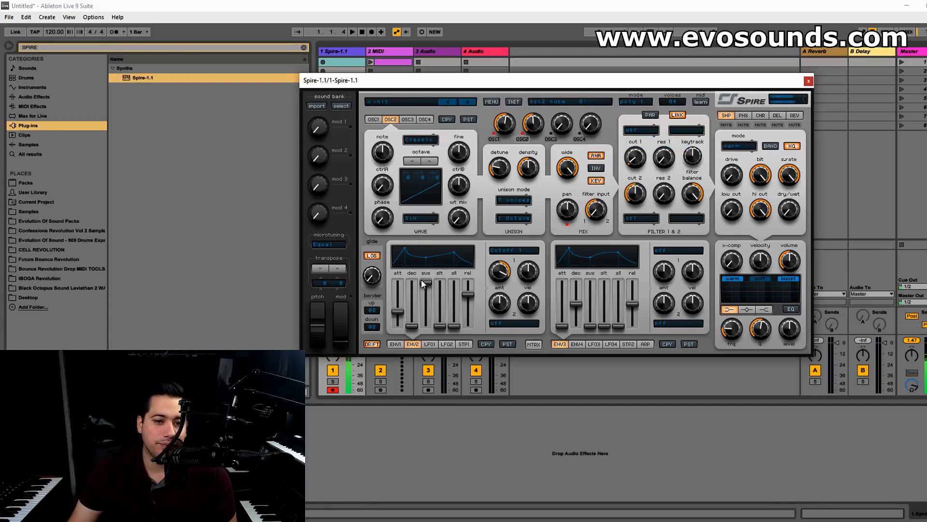
drag(397, 312, 397, 328)
click(397, 343)
drag(470, 323, 474, 311)
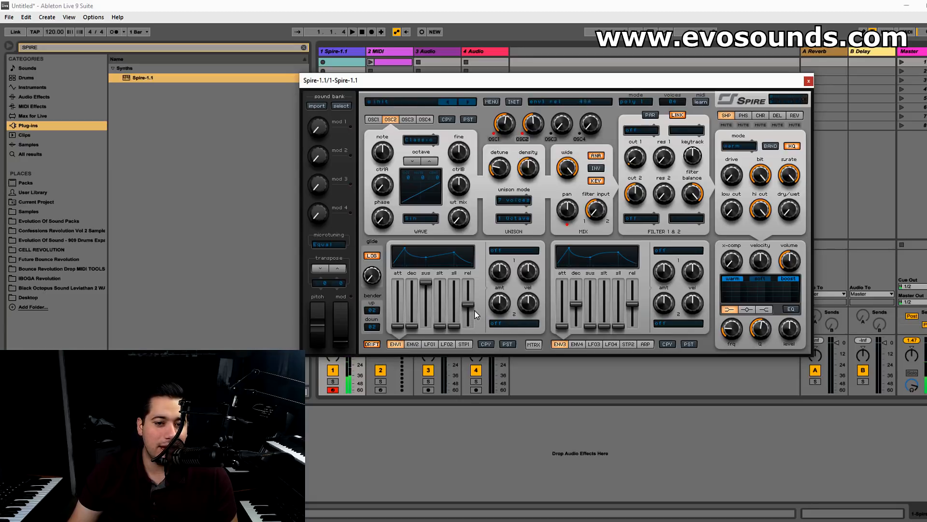
Step: Check LFO1's Osc1 and Osc2 Pitch routings and readjust Envelope 1's release to be slightly longer
click(395, 344)
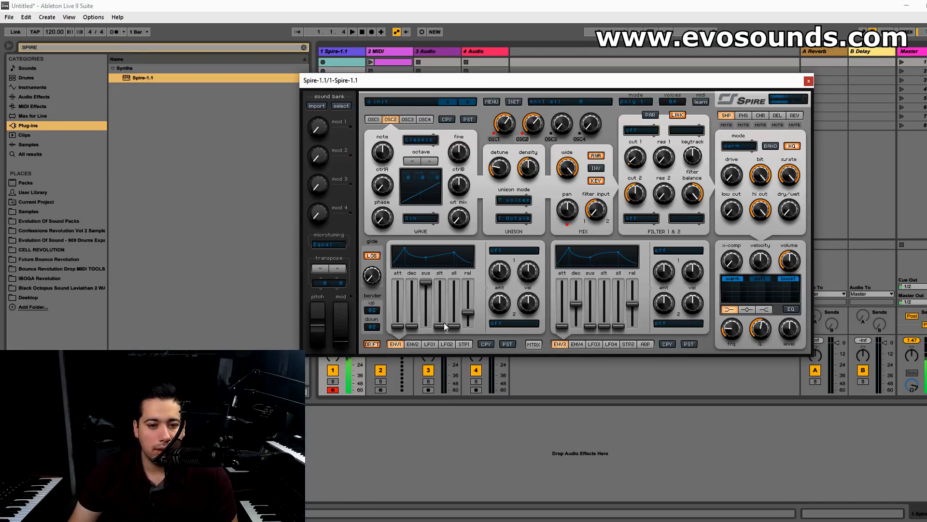
click(429, 344)
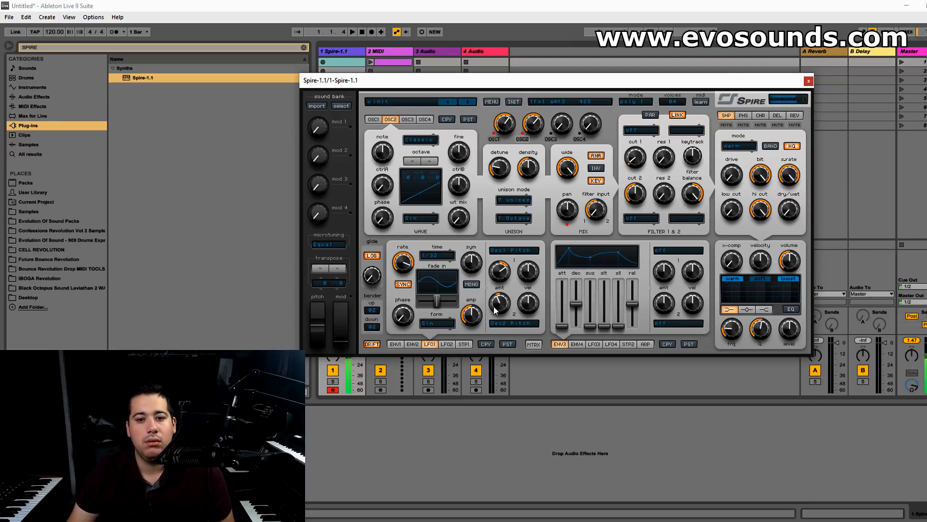
click(395, 344)
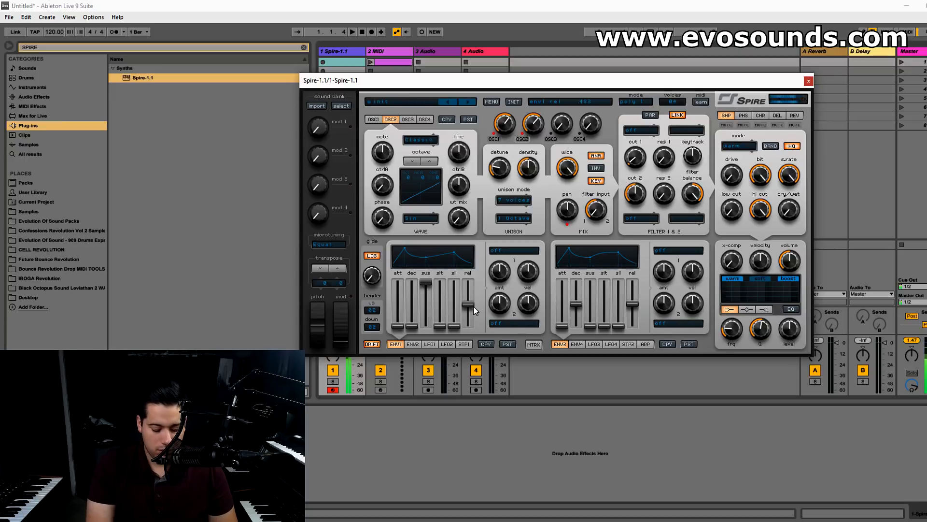
drag(475, 310, 476, 303)
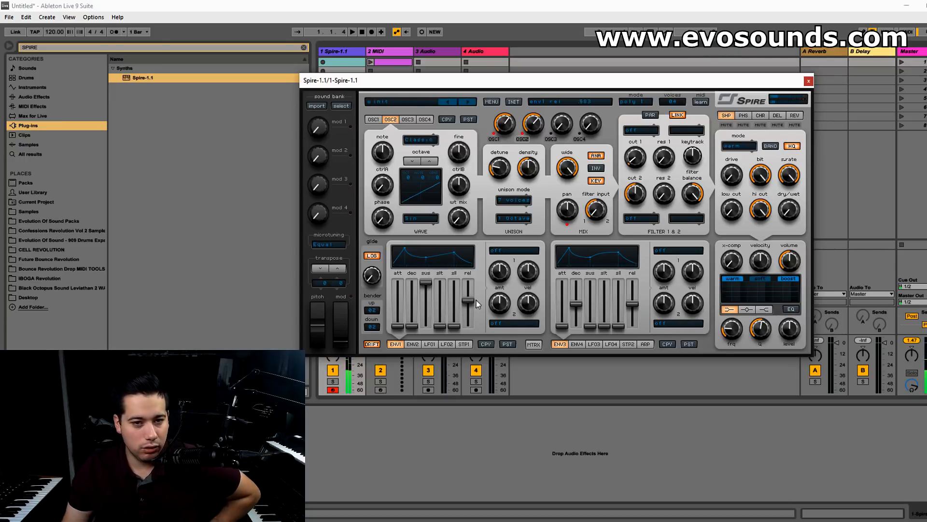
Step: Initialize the patch and set filter 1's type to perfecto again
click(517, 104)
click(430, 344)
click(412, 344)
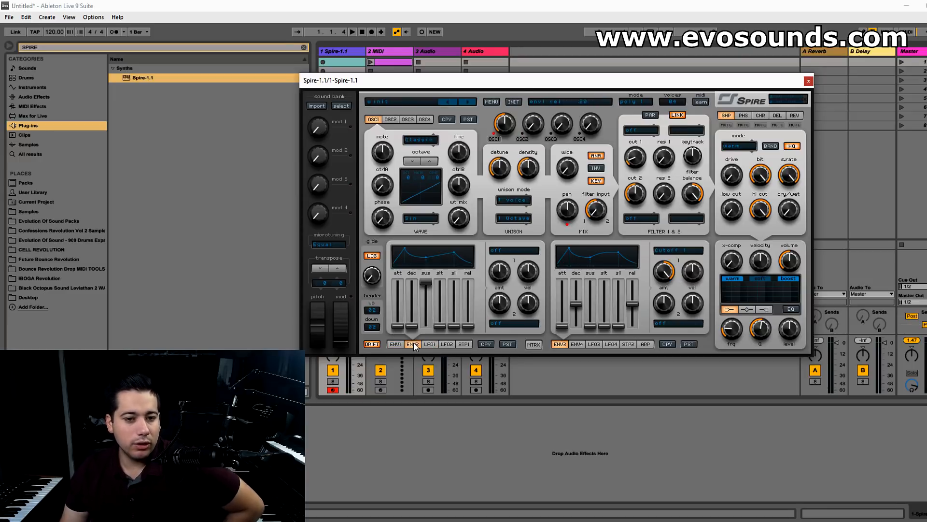
click(396, 345)
click(641, 130)
click(640, 164)
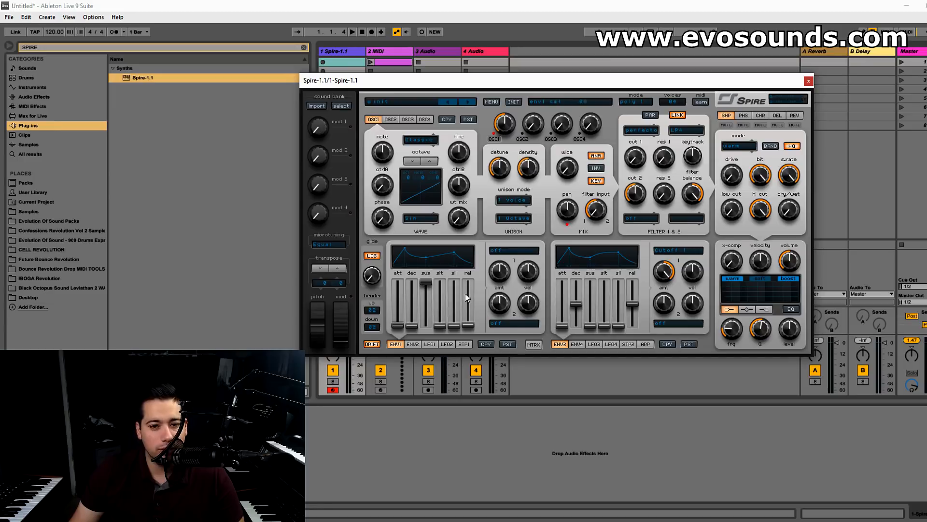
Step: Show Envelope 2, turn off Envelope 3's Cutoff 1 routing and reset that slot's amount
click(410, 344)
click(670, 251)
click(667, 260)
double_click(666, 270)
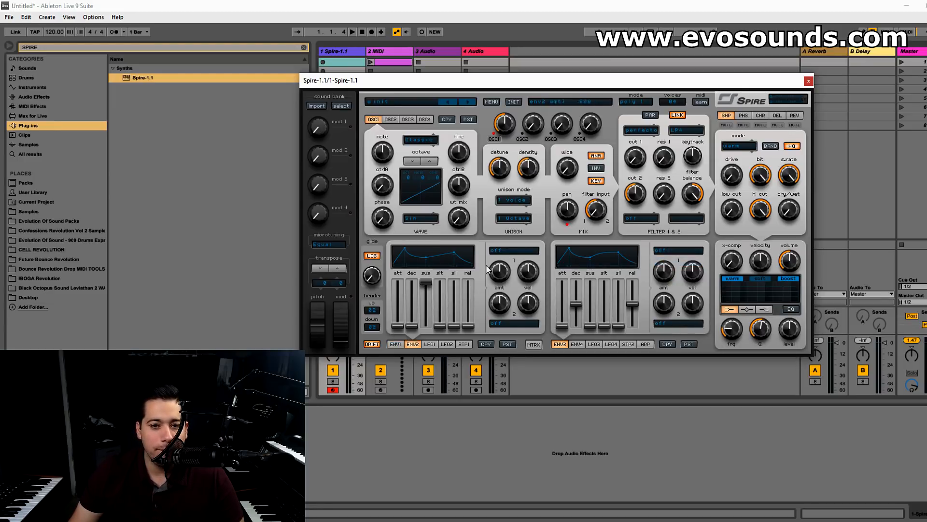
Step: Route Envelope 2 to Cutoff 1 with a high modulation amount
click(513, 250)
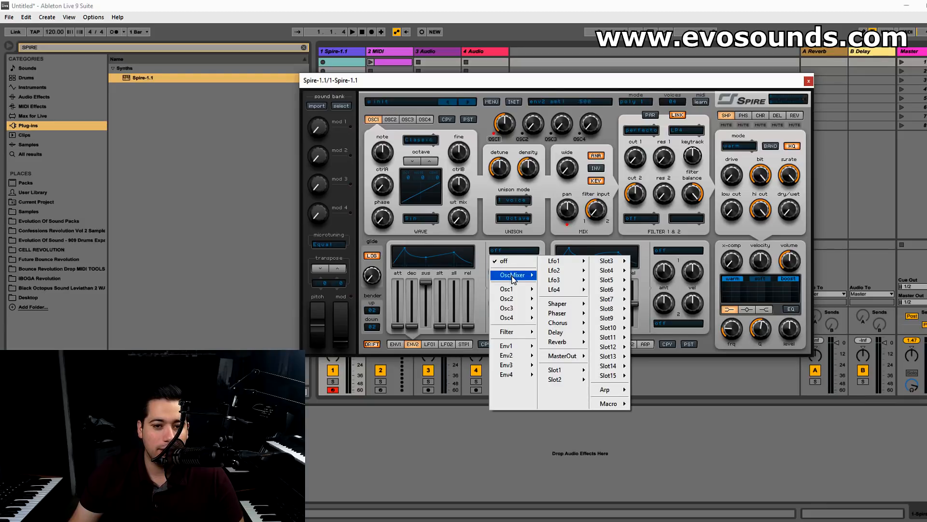
mouse_move(512, 331)
click(555, 331)
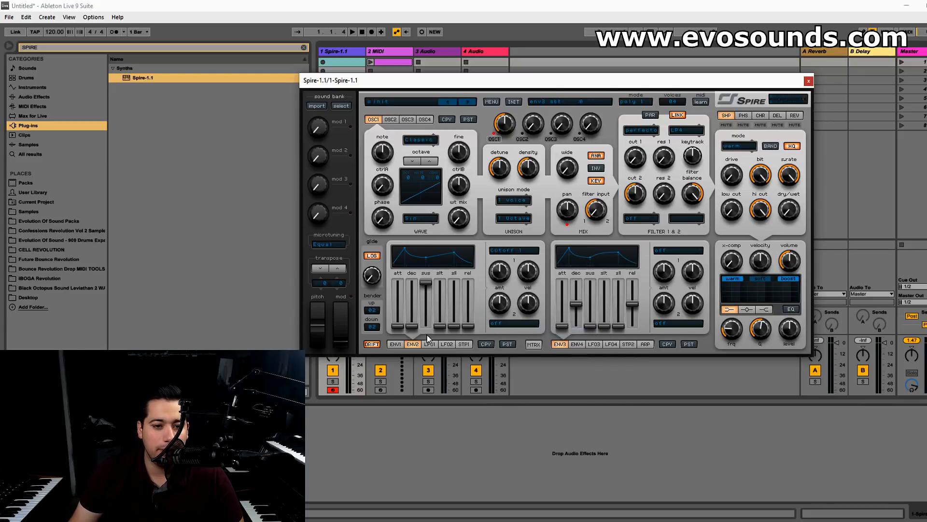
drag(500, 272, 499, 241)
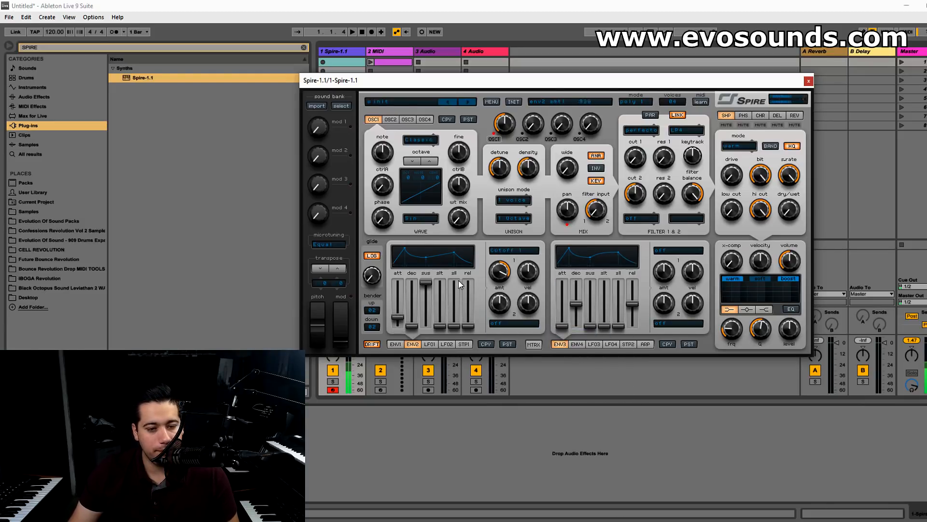
Step: Shape Envelope 2 with a short attack, a medium decay and sustain at zero
drag(407, 314, 418, 386)
drag(412, 298, 415, 306)
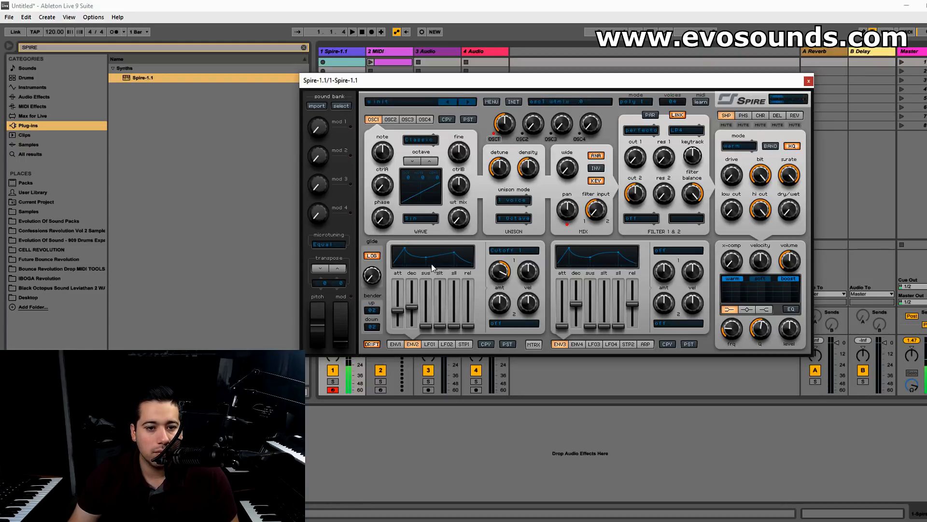
drag(400, 318, 402, 311)
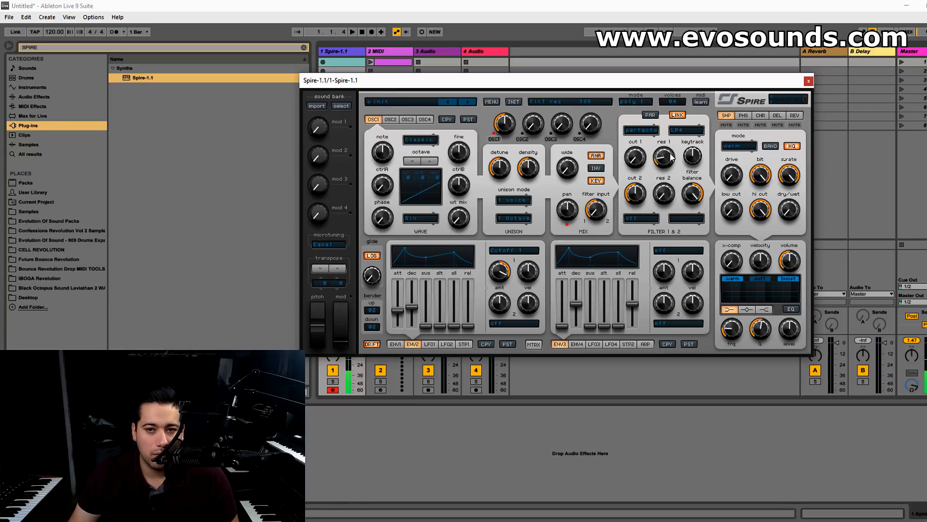
Step: Set oscillator 1's wavetable to Synth 2 with full wt mix, and adjust filter 1's resonance
click(420, 217)
click(471, 272)
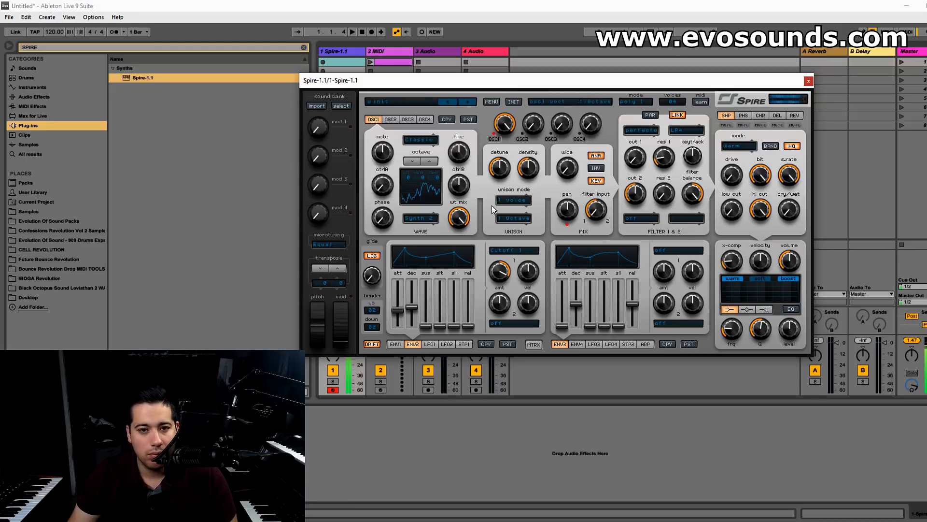
drag(652, 169, 654, 147)
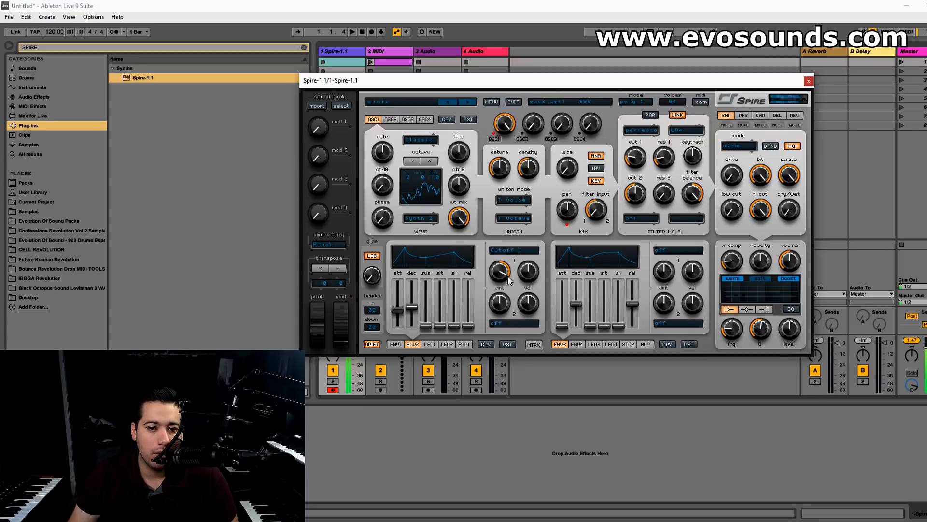
Step: Switch oscillator 1 to FM mode with the FM 1 wavetable and reset its wt mix
click(421, 218)
click(517, 336)
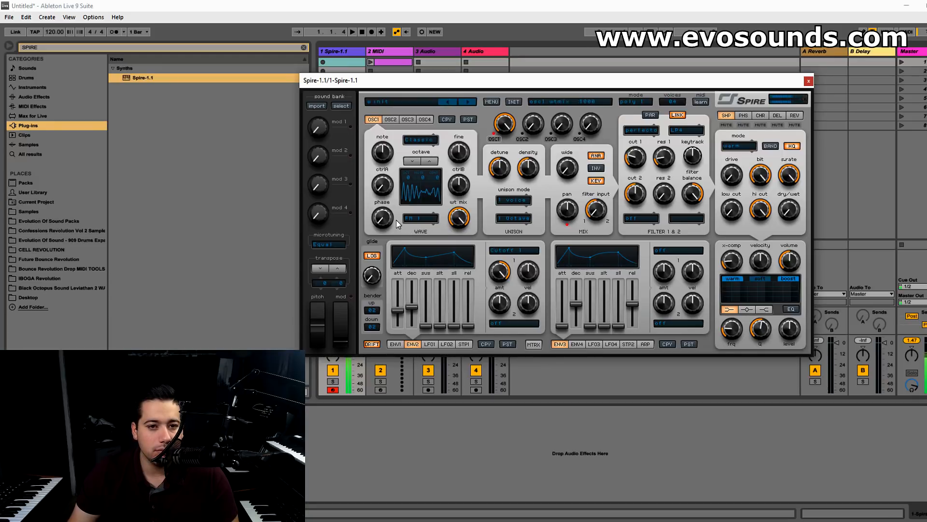
click(419, 140)
click(424, 192)
double_click(456, 222)
Step: Raise oscillator 1's ctrA slightly and set its unison mode to 2 voices with low detune and increased width
drag(392, 188, 395, 173)
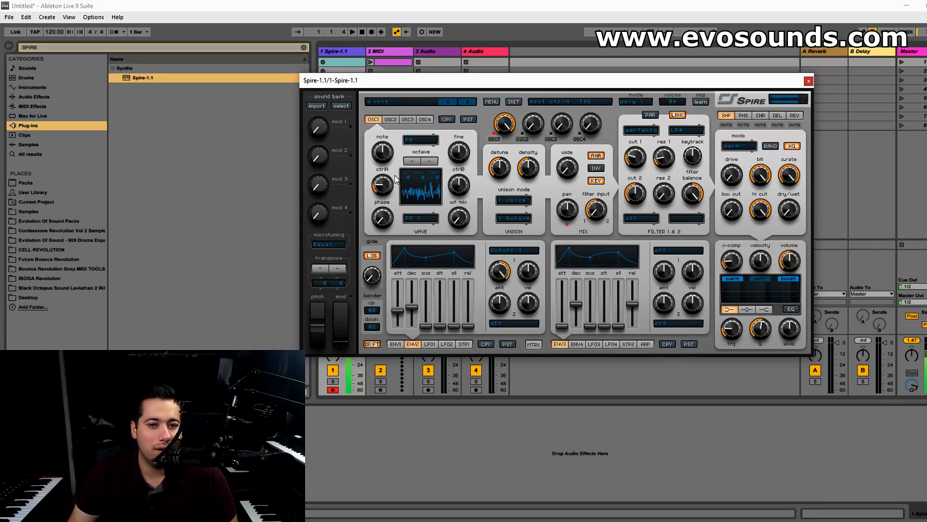
mouse_move(459, 194)
mouse_down()
mouse_move(476, 184)
mouse_move(461, 187)
mouse_up()
mouse_move(388, 186)
mouse_down()
mouse_move(412, 160)
mouse_move(401, 189)
mouse_up()
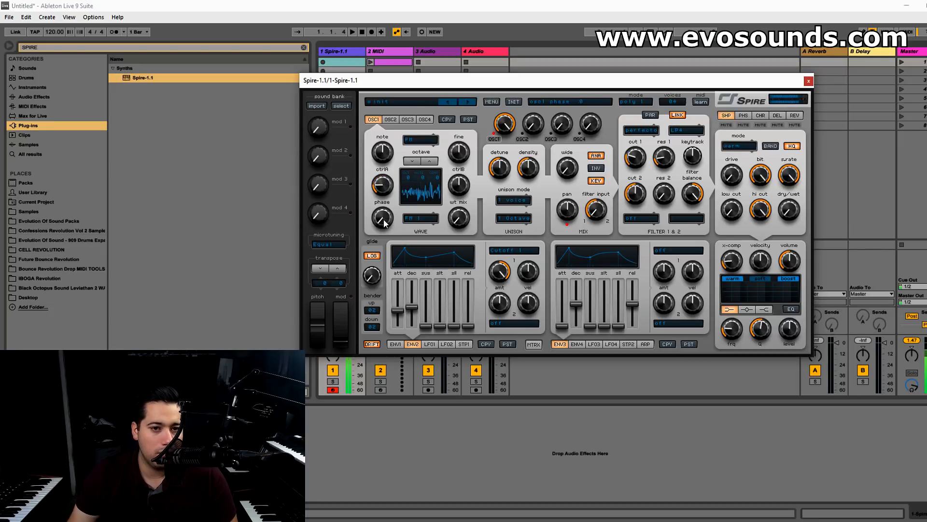
click(515, 201)
click(513, 223)
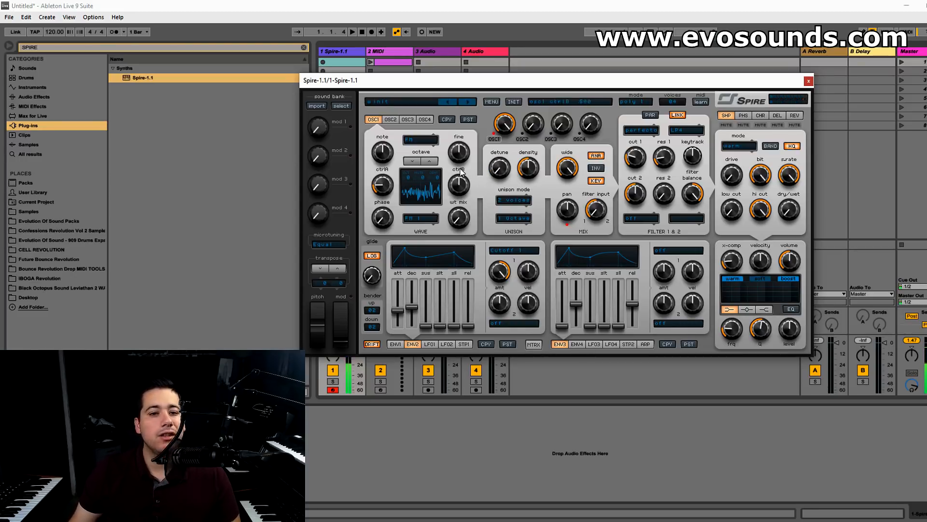
Step: Set Envelope 2's attack and decay to zero
click(445, 344)
click(408, 344)
drag(398, 310, 405, 340)
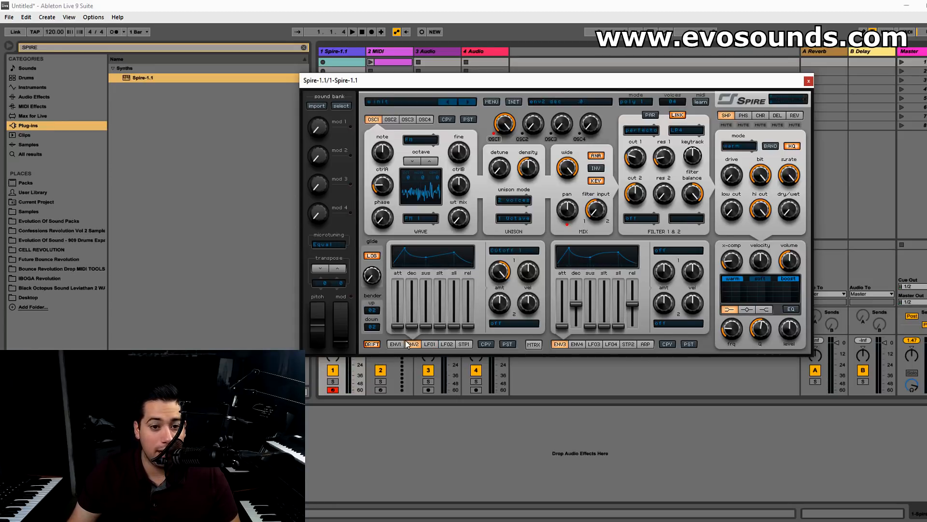
Step: Route LFO1 to Cutoff 1 with a raised modulation amount
click(429, 344)
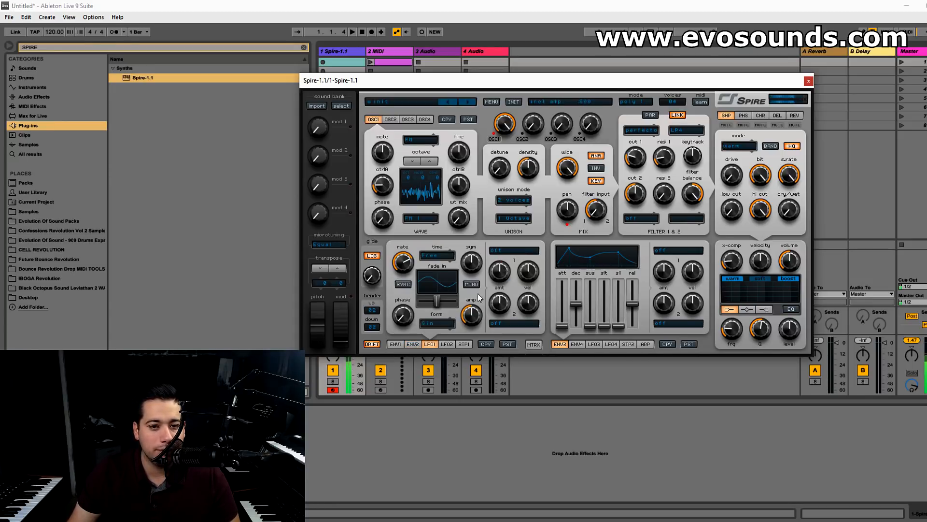
click(501, 256)
mouse_move(517, 332)
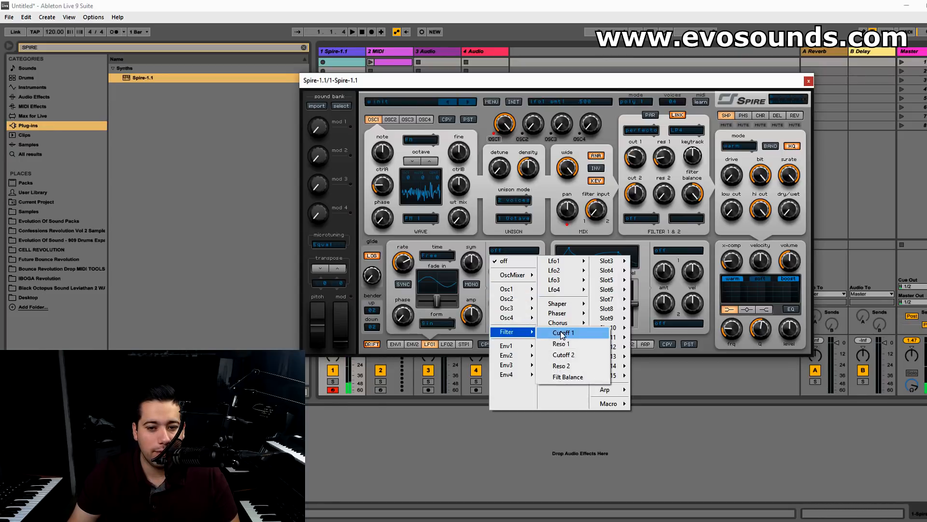
click(562, 333)
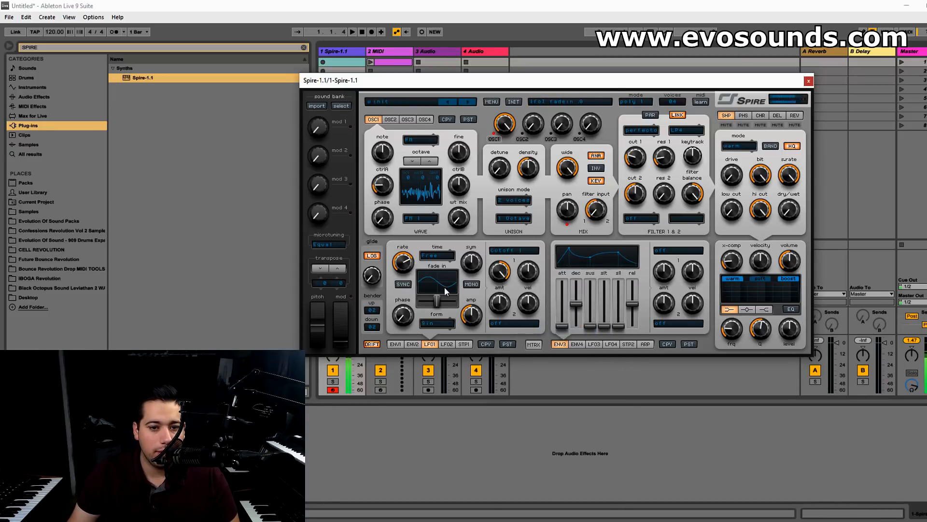
Step: Enable Sync and Mono for LFO1, trying a time of 1/4 and settling on 1/8
click(443, 257)
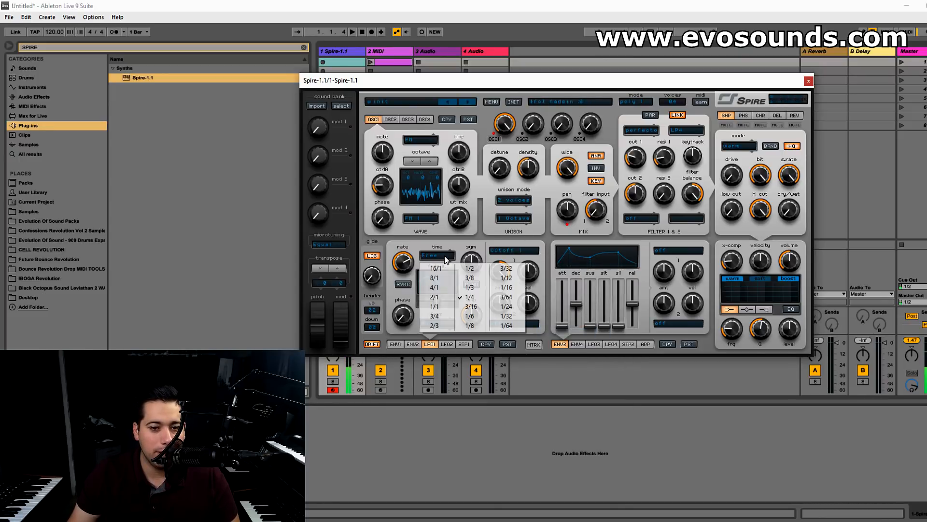
click(471, 299)
click(406, 284)
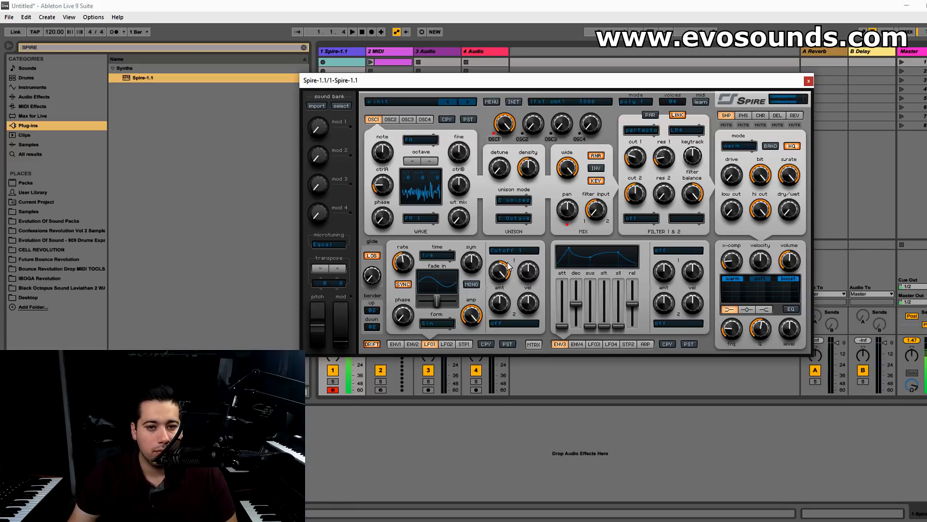
click(471, 284)
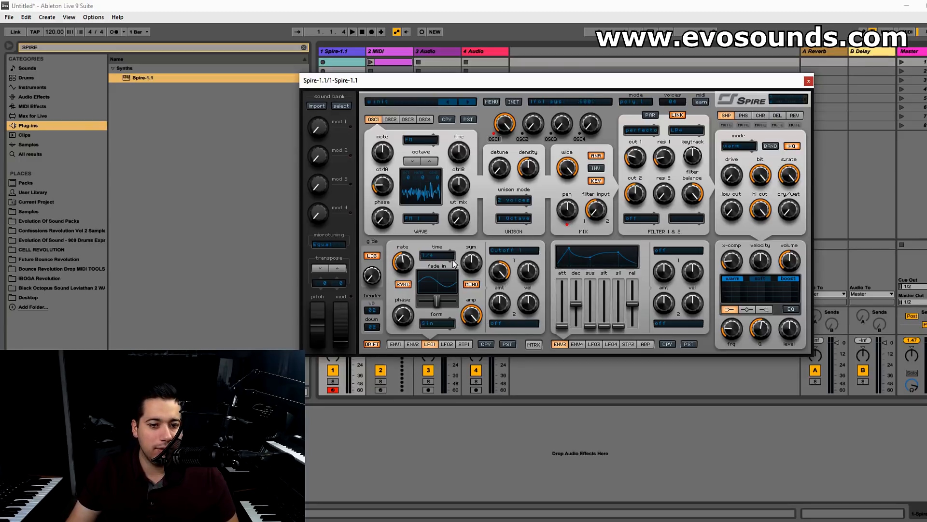
click(437, 255)
click(469, 325)
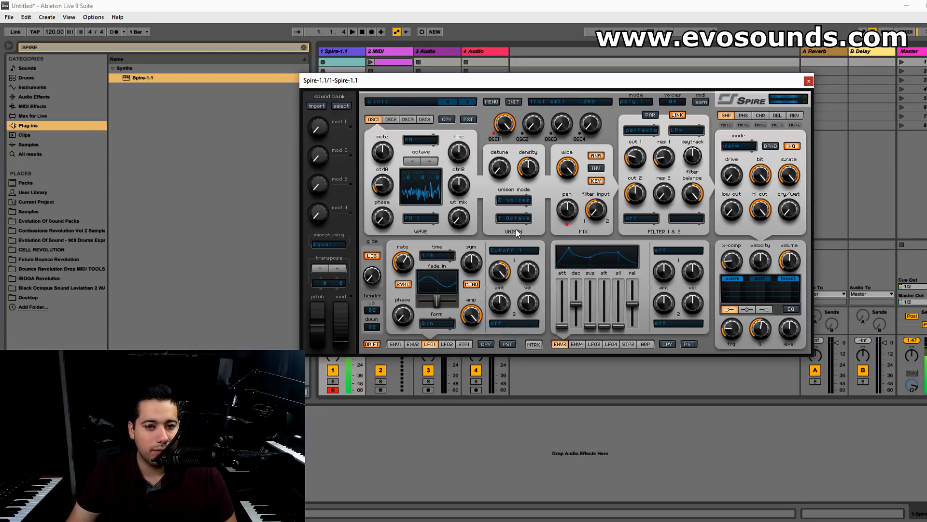
Step: Switch oscillator 1 to Classic mode with 8 unison voices and raised detune, and lower its ctrA to zero
click(421, 140)
click(428, 151)
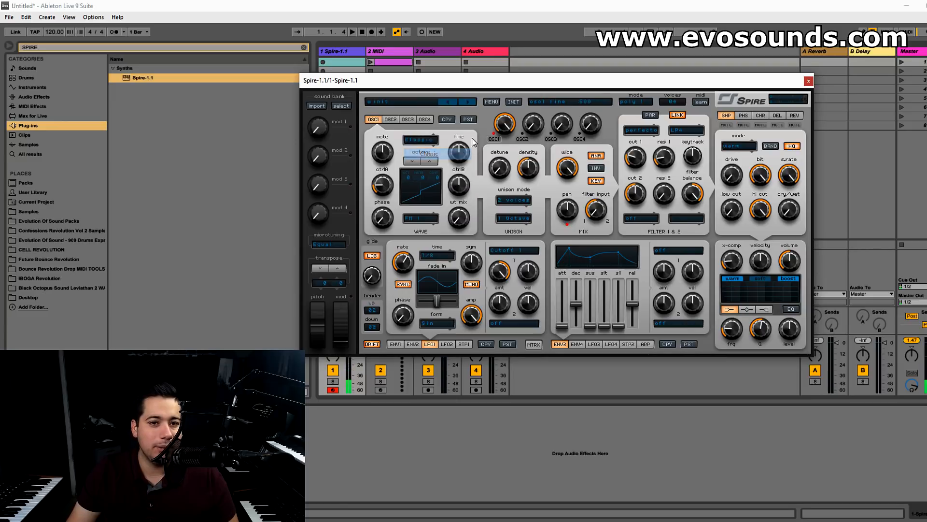
click(395, 344)
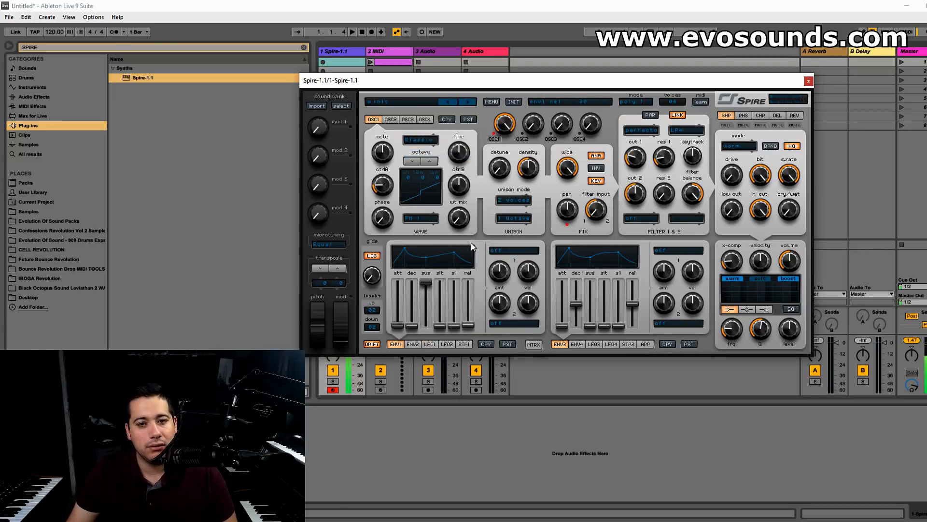
click(514, 200)
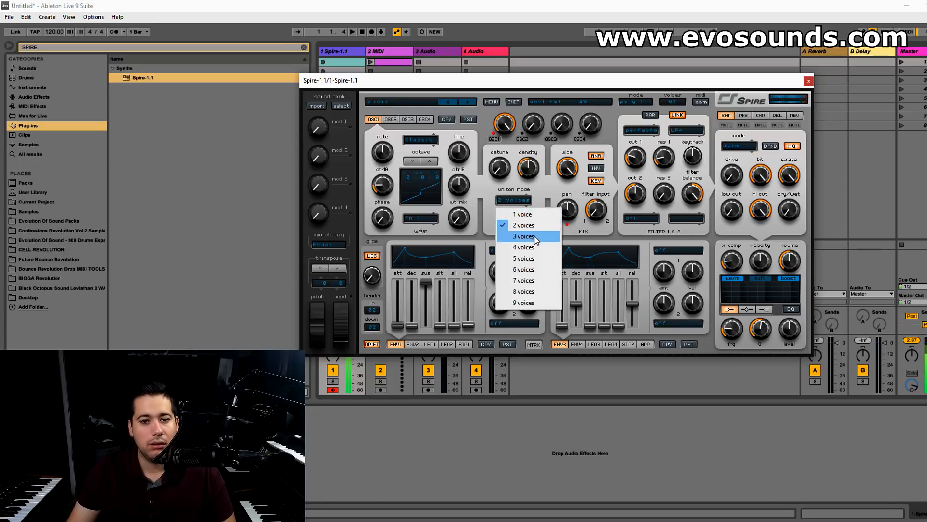
click(524, 290)
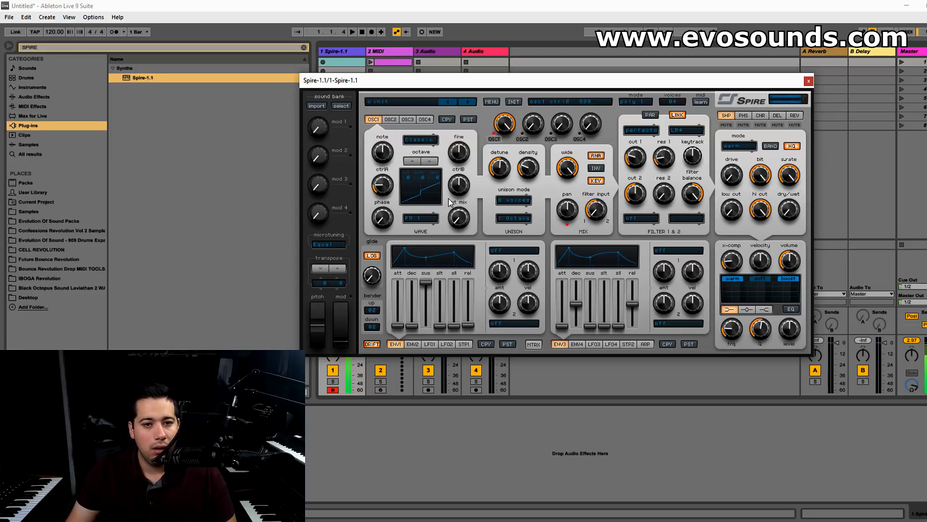
drag(384, 188, 378, 221)
Step: Lower filter 1's cutoff and set LFO1's time to 1/16, adjusting its waveform morph
mouse_move(636, 159)
mouse_down()
mouse_move(645, 164)
mouse_move(636, 177)
mouse_up()
click(418, 344)
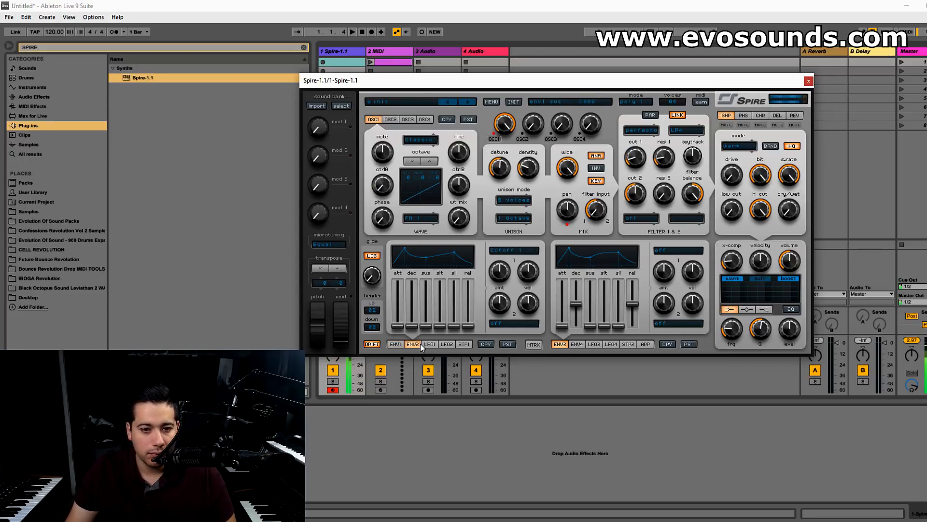
click(434, 343)
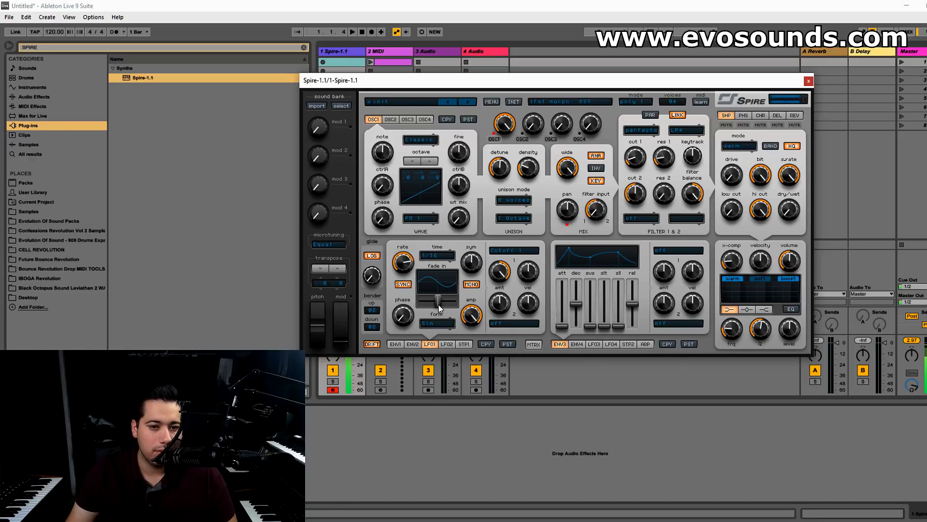
drag(434, 308, 446, 311)
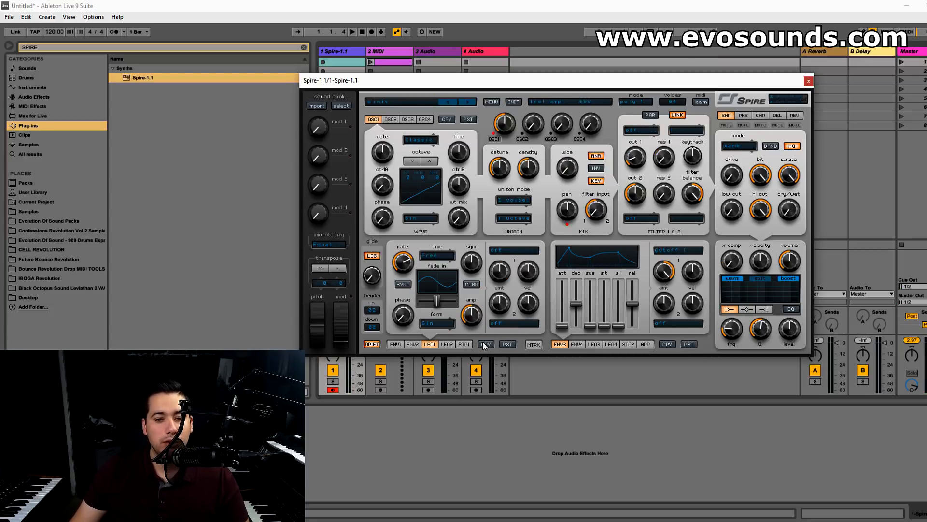
Step: Assign Stepper1 to Cutoff 1 in slot 1 of the modulation matrix with a raised positive amount
click(464, 344)
click(403, 344)
click(533, 344)
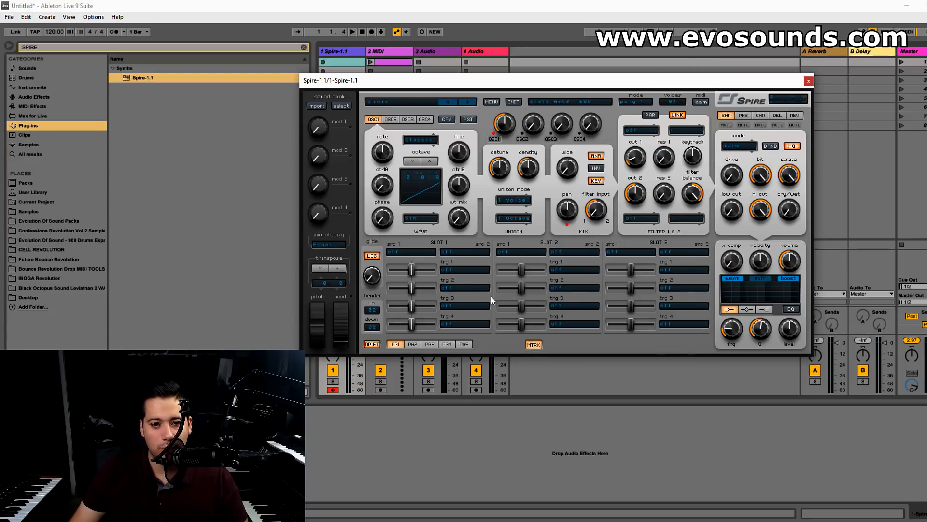
click(407, 256)
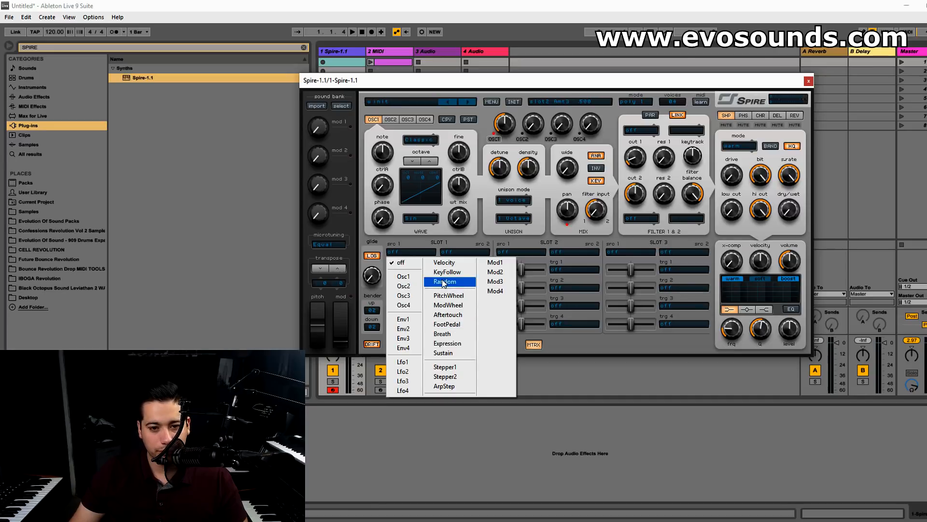
click(459, 253)
click(412, 253)
click(436, 367)
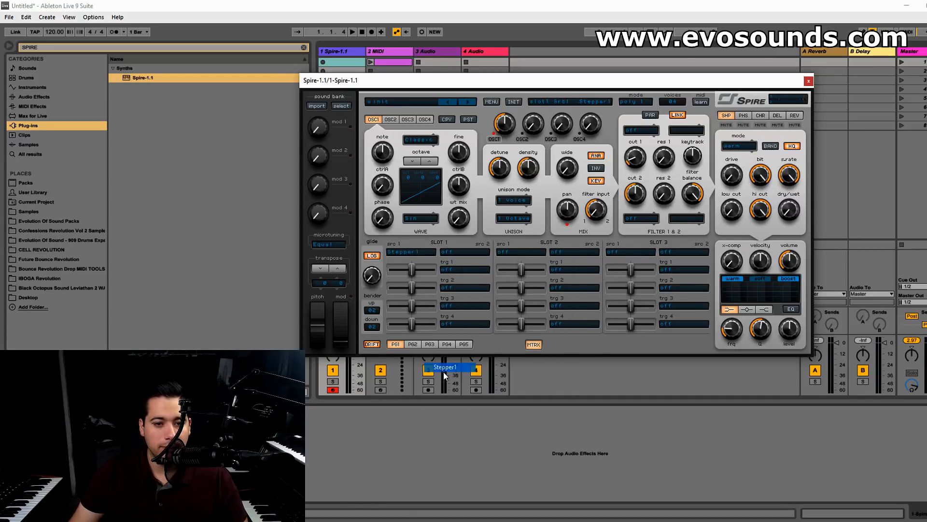
click(452, 269)
mouse_move(457, 350)
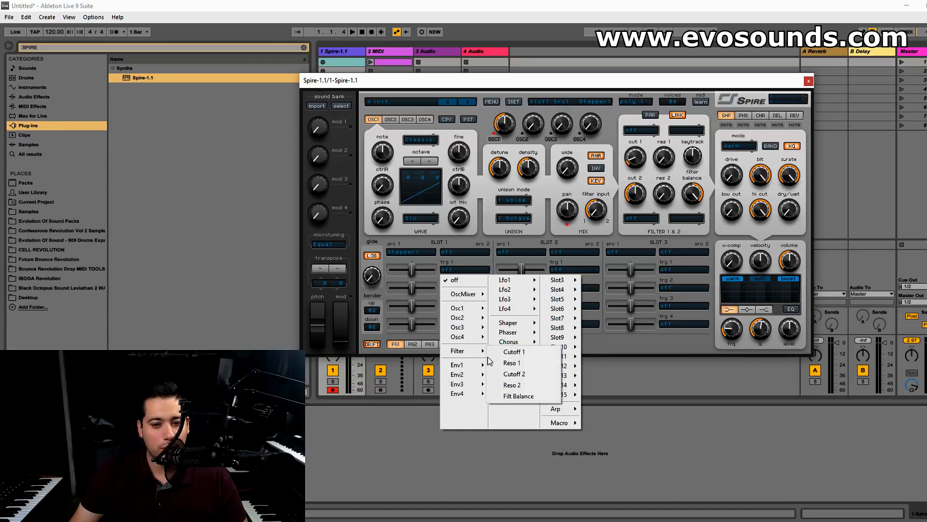
click(511, 352)
Step: Set filter 1 to perfecto with its cutoff at minimum, and turn off Envelope 3's Cutoff 1 routing
click(640, 130)
click(643, 138)
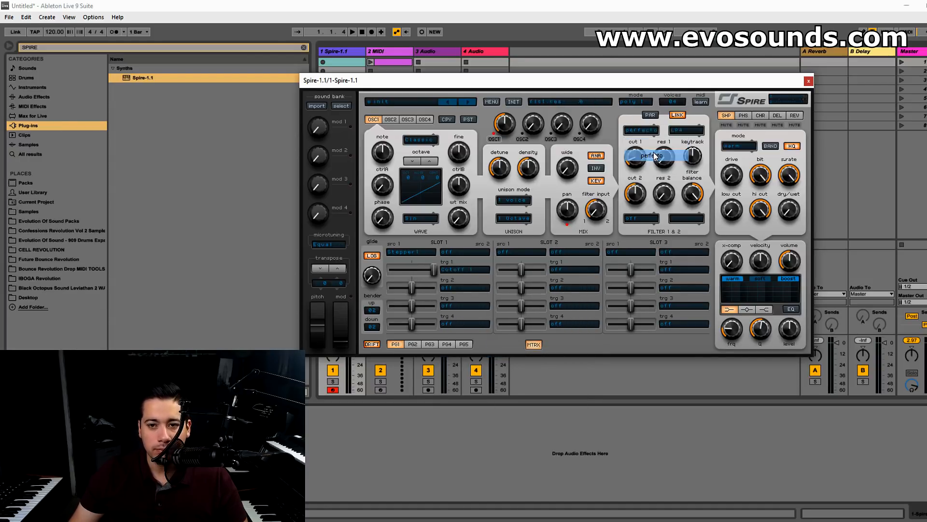
click(534, 344)
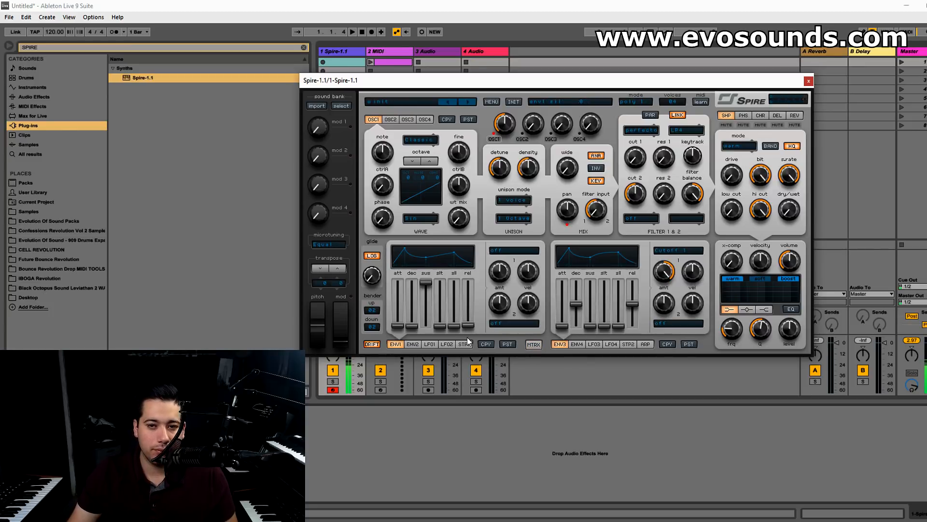
click(534, 345)
click(535, 344)
click(671, 251)
click(674, 259)
click(532, 344)
click(533, 345)
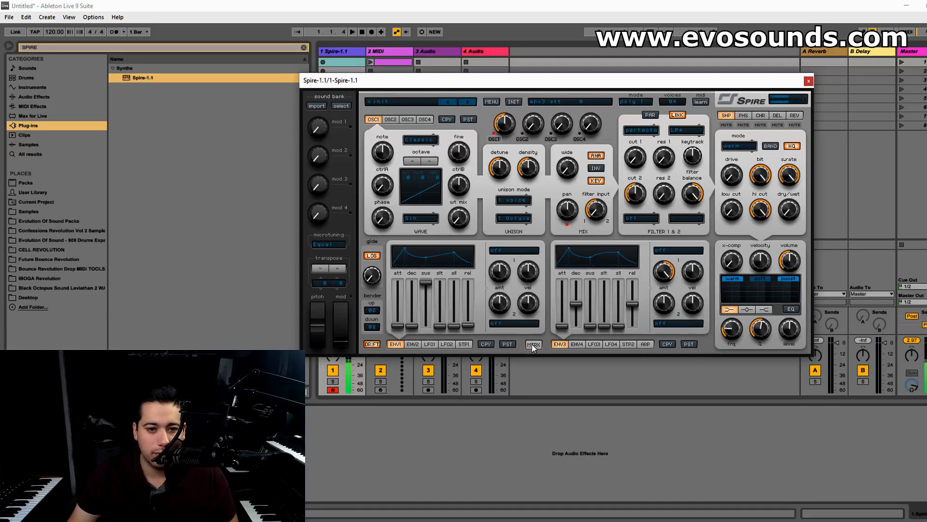
Step: Flatten the first five steps of Stepper 1 down to the minimum level
click(464, 343)
mouse_move(419, 269)
mouse_down()
mouse_move(419, 241)
mouse_move(428, 307)
mouse_up()
click(455, 259)
drag(443, 256, 426, 356)
mouse_move(451, 250)
mouse_down()
mouse_move(437, 323)
mouse_move(446, 368)
mouse_up()
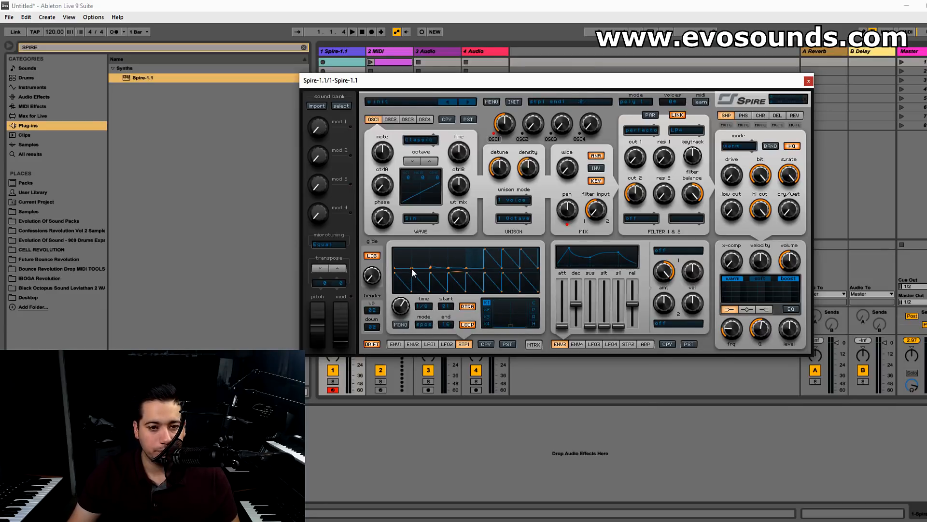
Step: Shape Stepper 1's first four steps into a rising curve, a falling curve and two humps, and set its end to 04
drag(415, 255, 436, 190)
drag(508, 313, 499, 306)
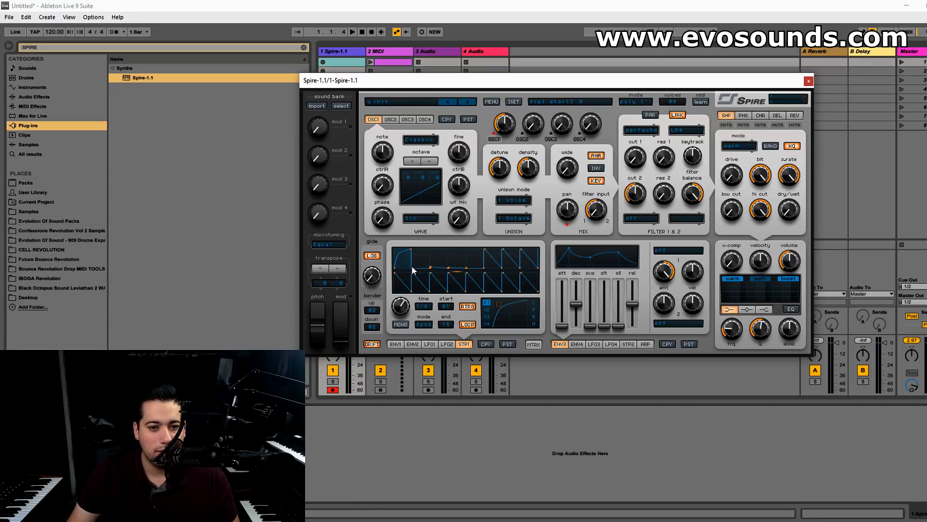
drag(426, 219, 438, 176)
drag(508, 308, 518, 305)
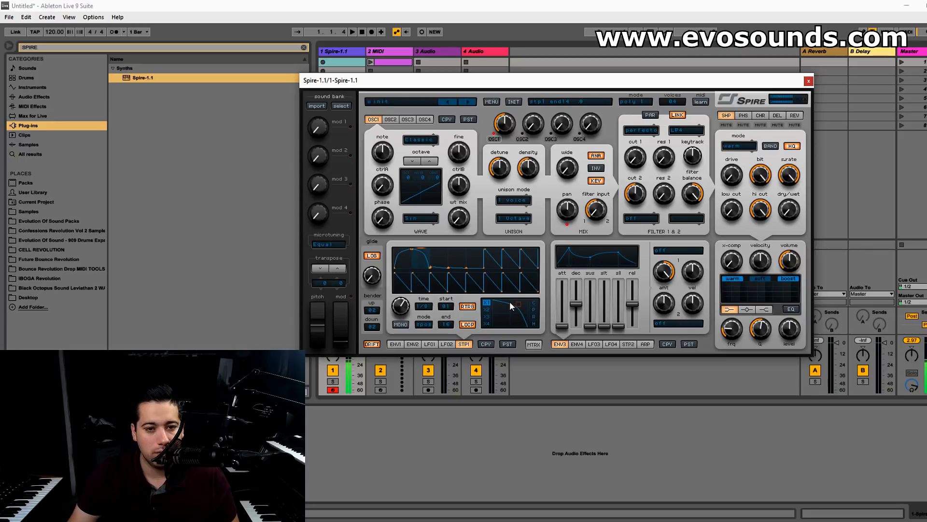
drag(431, 267, 436, 277)
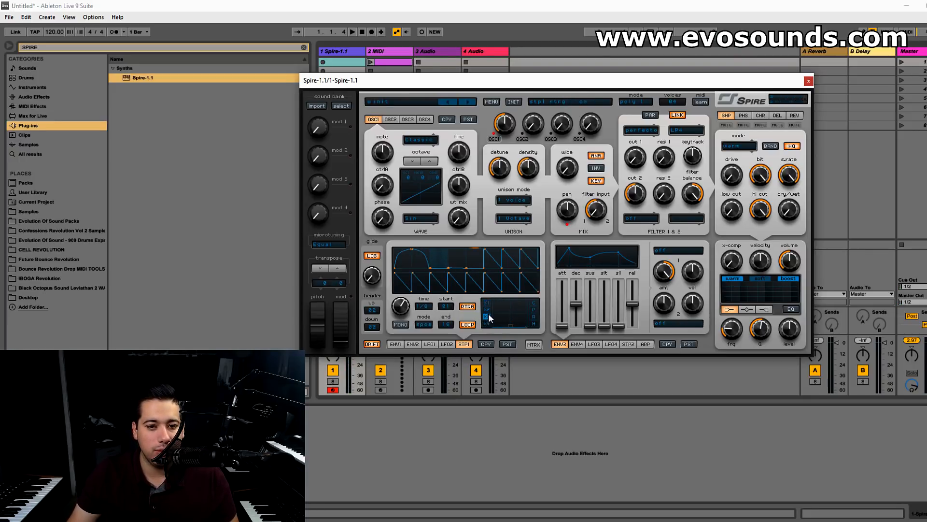
drag(507, 319, 508, 293)
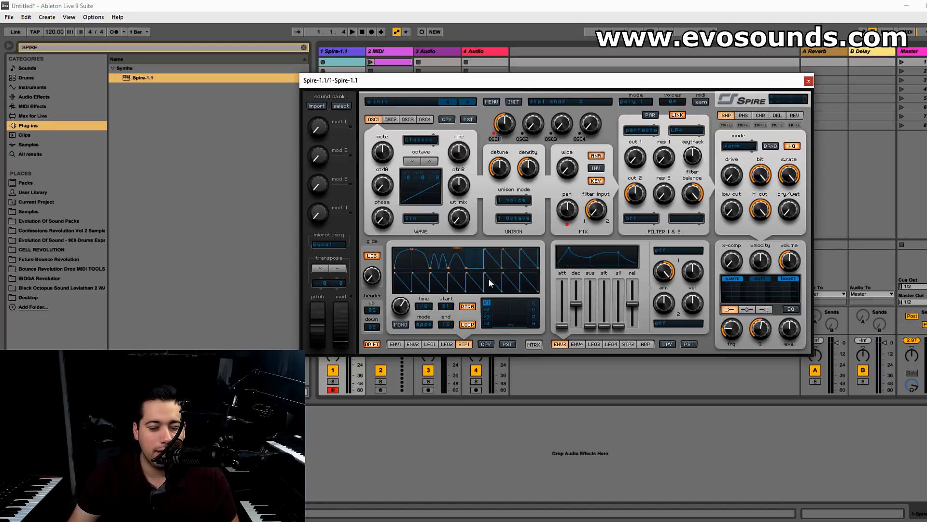
click(445, 324)
click(441, 352)
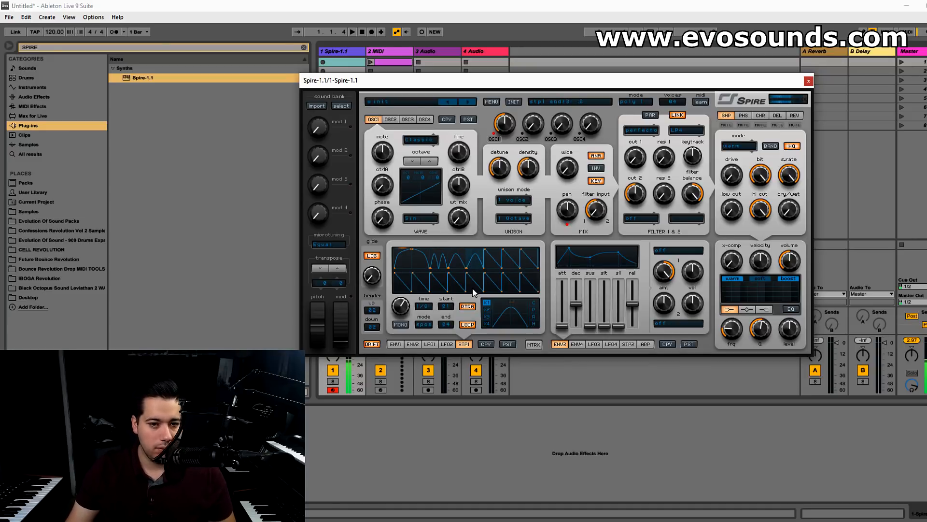
Step: Select the Guitar 1 wavetable for oscillator 1, raise its wt mix, and adjust ctrA and ctrB
click(430, 218)
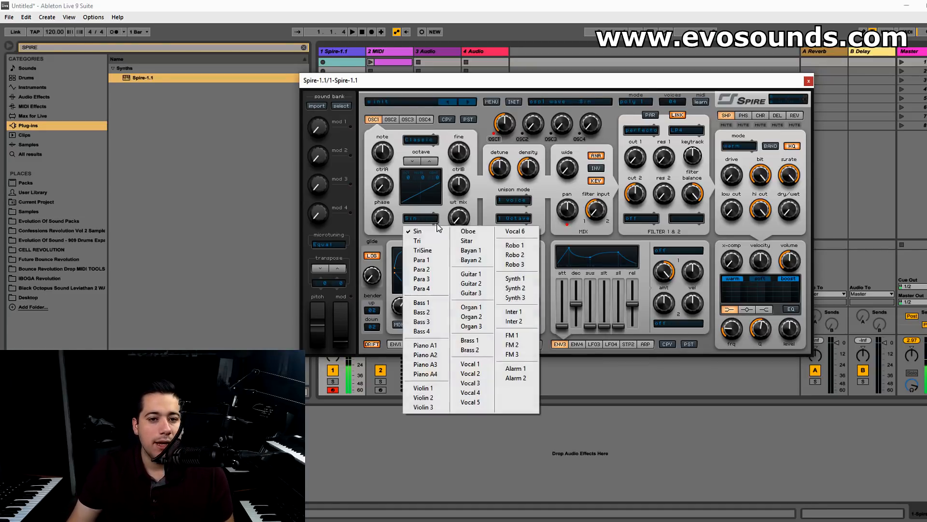
click(486, 275)
drag(458, 218, 456, 198)
drag(389, 189, 392, 191)
mouse_move(453, 188)
mouse_down()
mouse_move(474, 167)
mouse_move(456, 189)
mouse_up()
Step: Switch oscillator 1 to FM mode with a higher ctrA, and use 9 unison voices with no detune and increased width
click(423, 140)
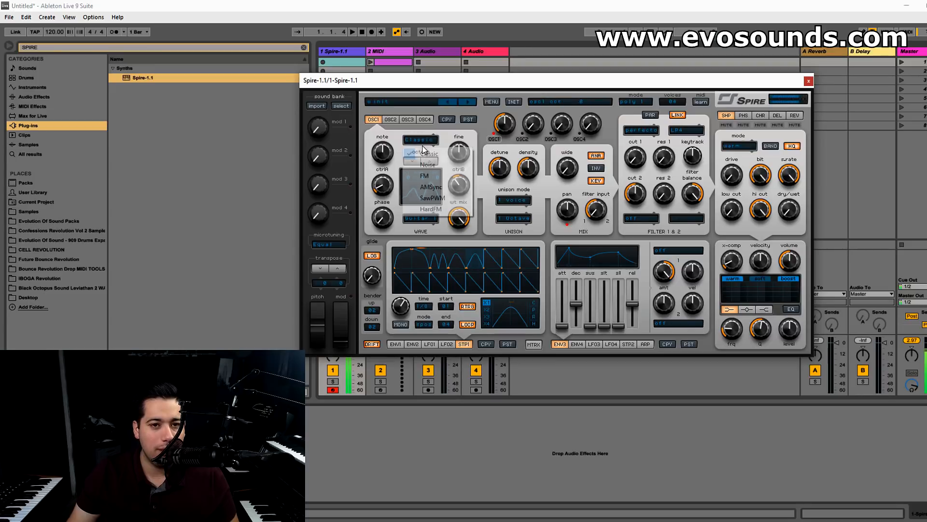
click(425, 176)
drag(380, 192, 399, 184)
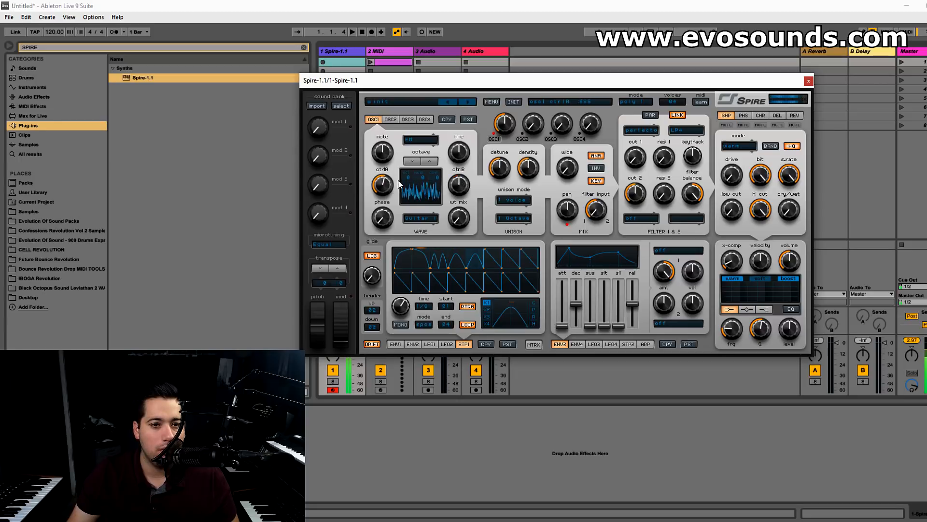
click(516, 201)
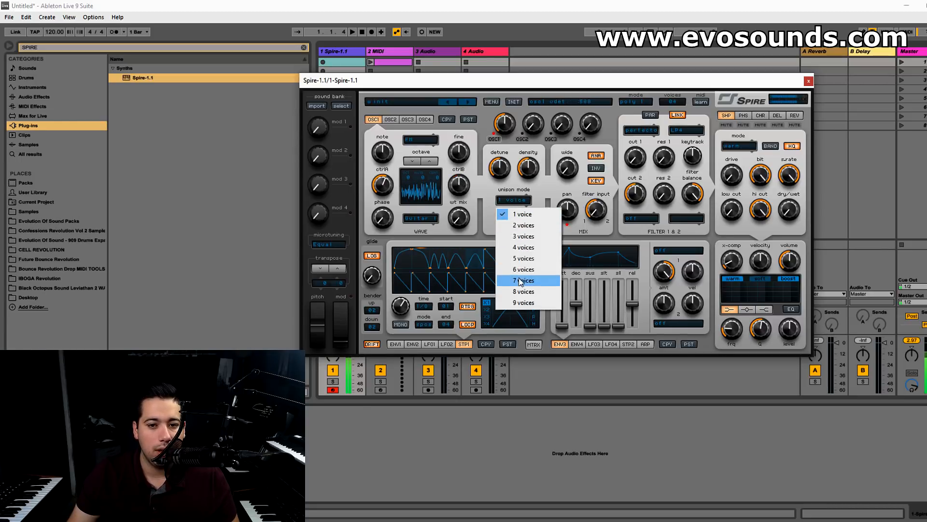
click(523, 302)
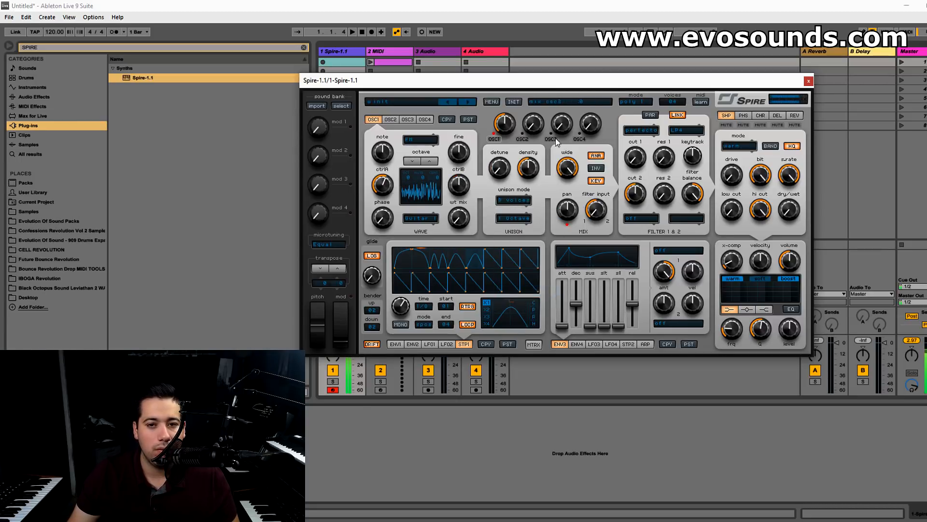
Step: Raise oscillator 2's level, switch it to FM mode, and increase its ctrA
drag(533, 124, 545, 91)
click(390, 120)
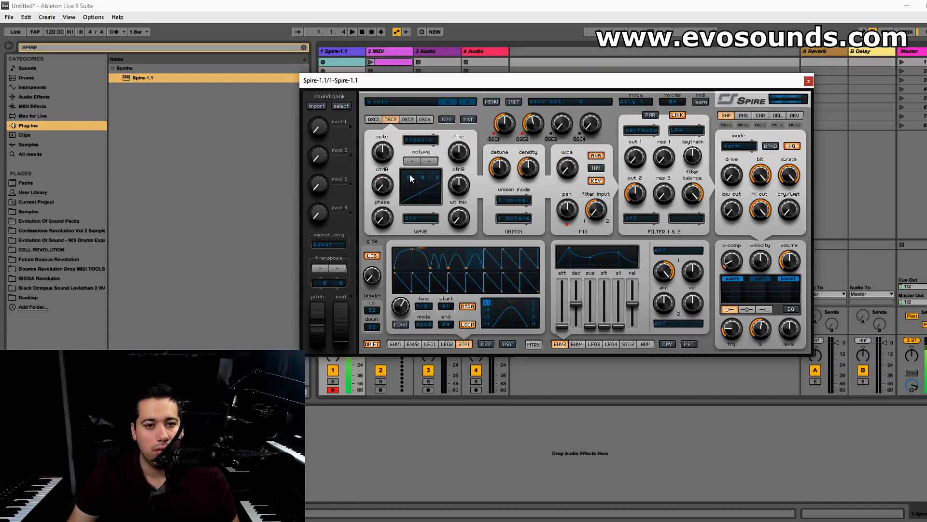
click(428, 141)
click(423, 178)
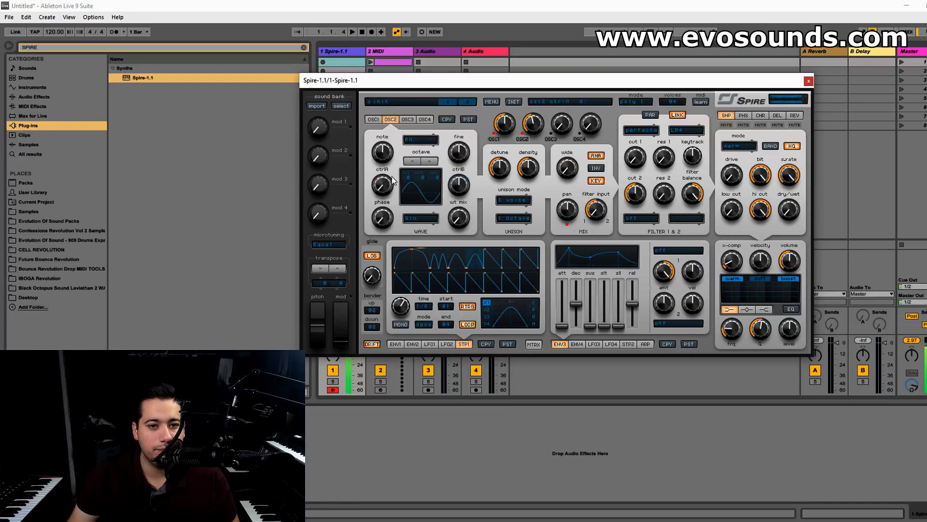
drag(381, 191, 375, 190)
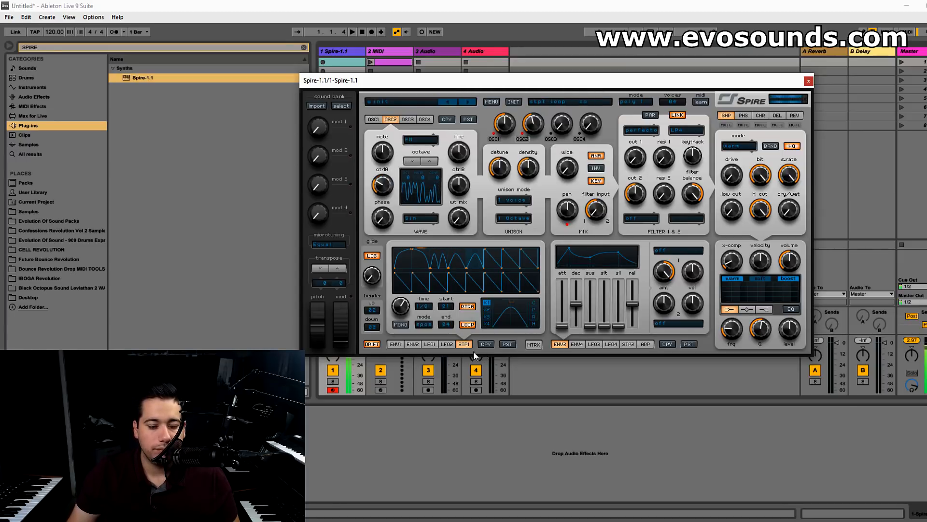
Step: Add Osc1 CtrlB as target 2 of Stepper1's matrix slot and raise its amount
click(534, 344)
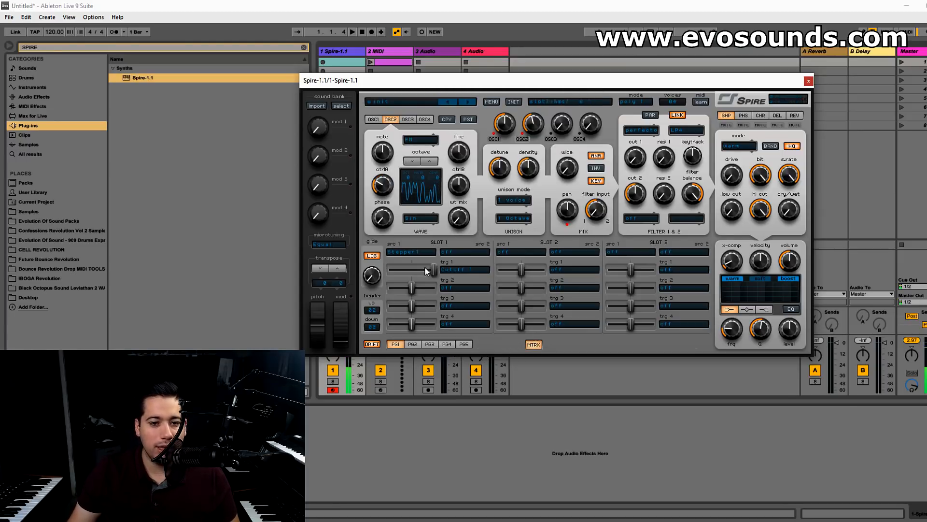
click(453, 288)
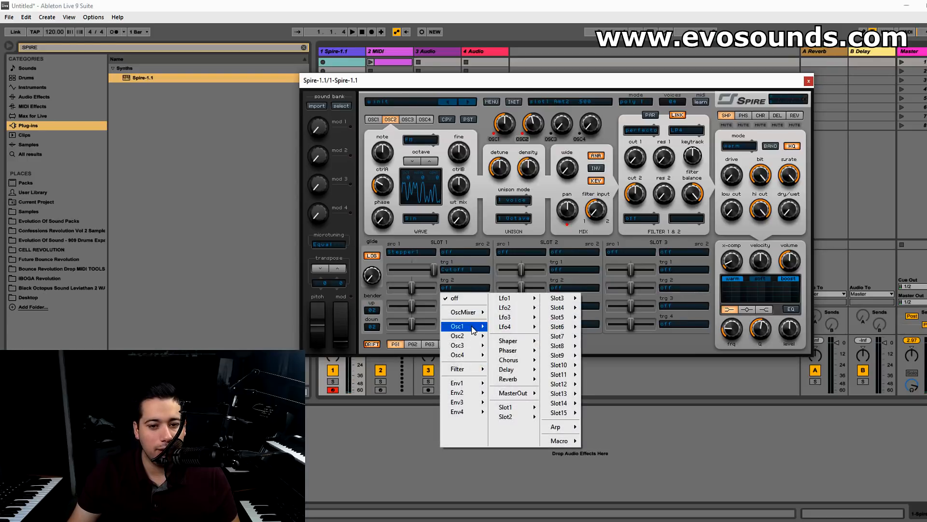
mouse_move(478, 327)
click(517, 349)
drag(416, 286, 431, 290)
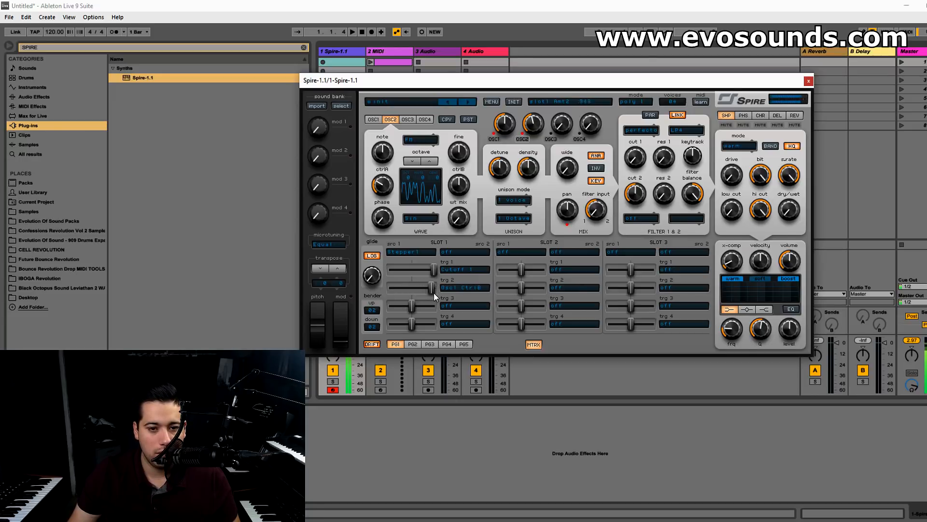
Step: Assign Cutoff 1 as the first modulation target of envelope 2 and raise its amount
click(457, 308)
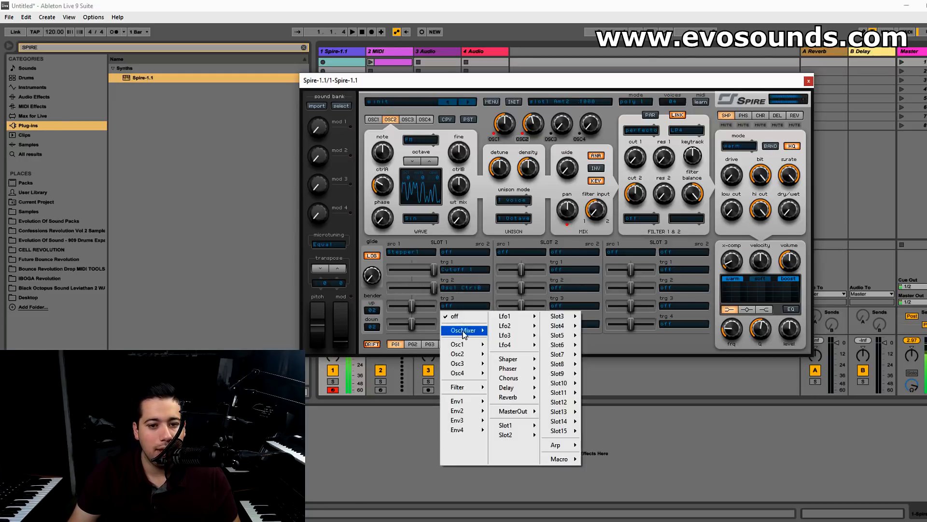
click(592, 349)
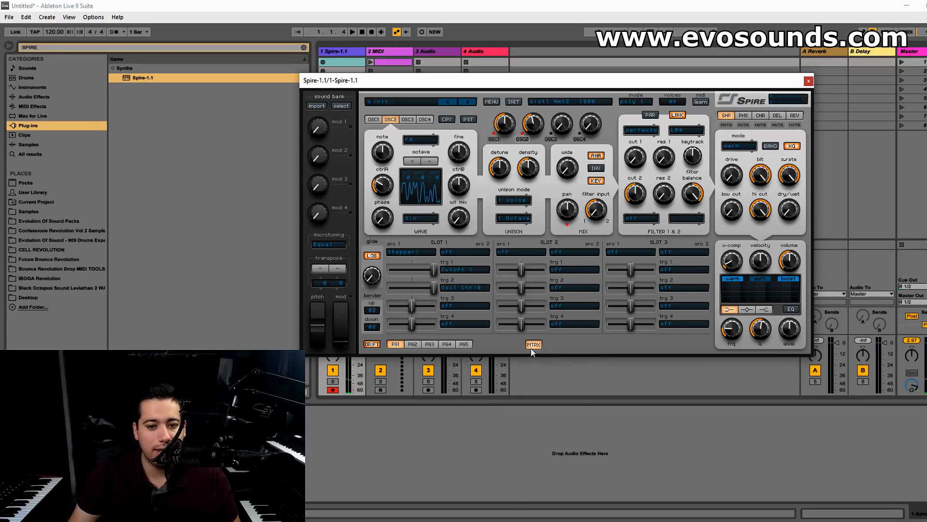
click(537, 345)
click(431, 345)
click(413, 344)
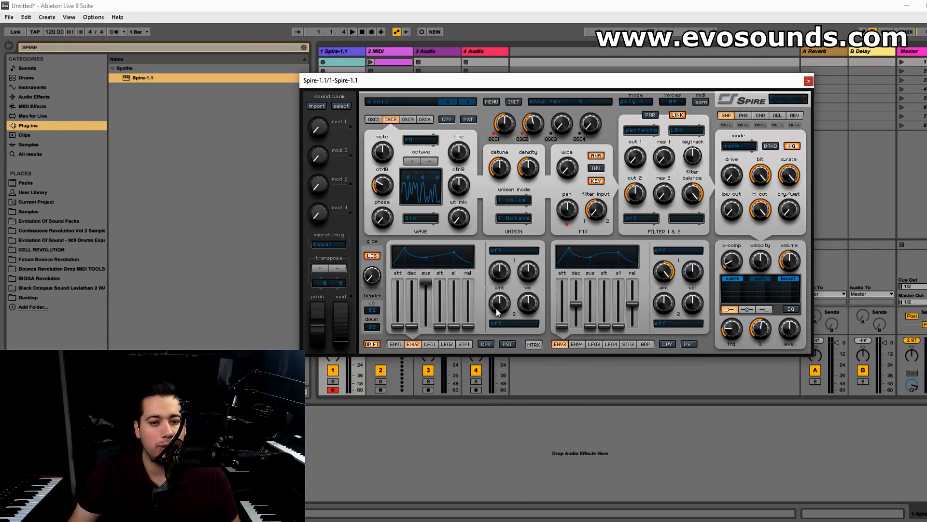
click(514, 251)
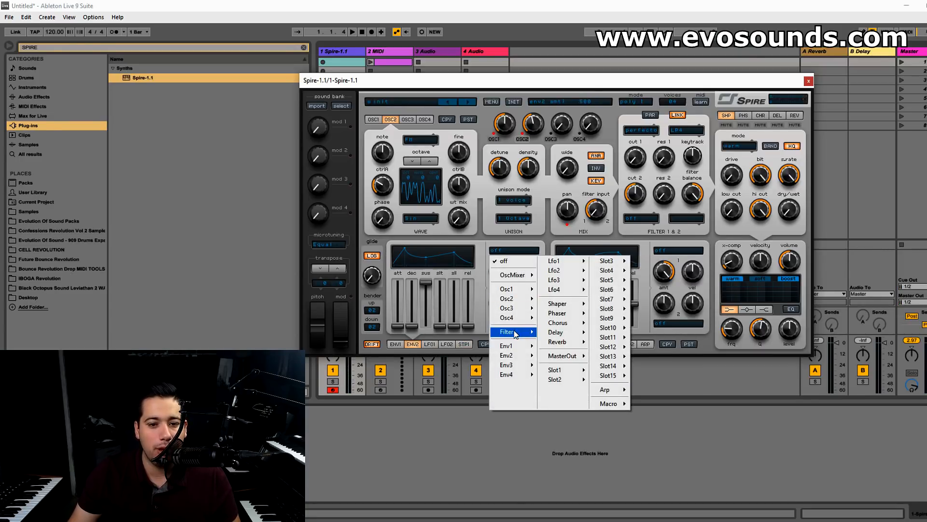
mouse_move(513, 330)
click(560, 333)
drag(498, 273, 512, 233)
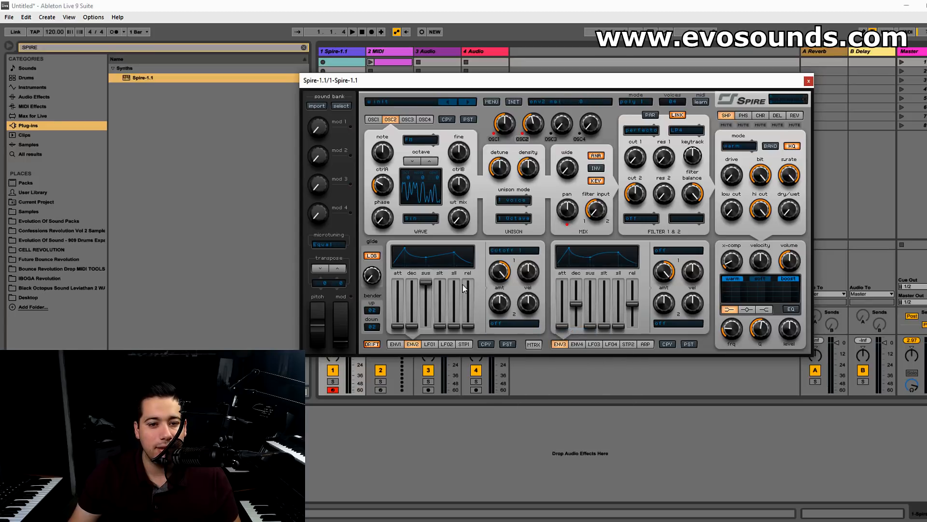
Step: Shape envelope 2 with a long attack, a long decay and the sustain at minimum
mouse_move(414, 328)
mouse_down()
mouse_move(412, 283)
mouse_move(427, 333)
mouse_up()
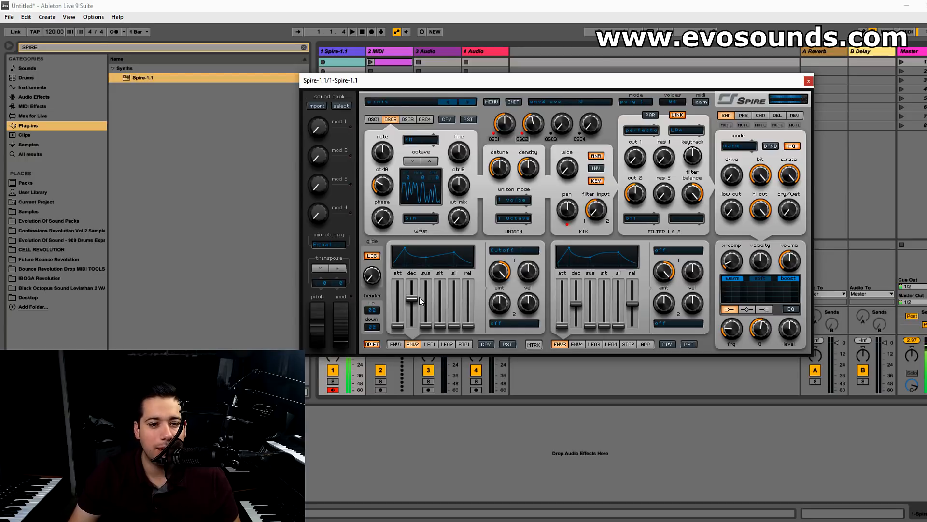
mouse_move(412, 298)
mouse_down()
mouse_move(417, 324)
mouse_move(397, 290)
mouse_up()
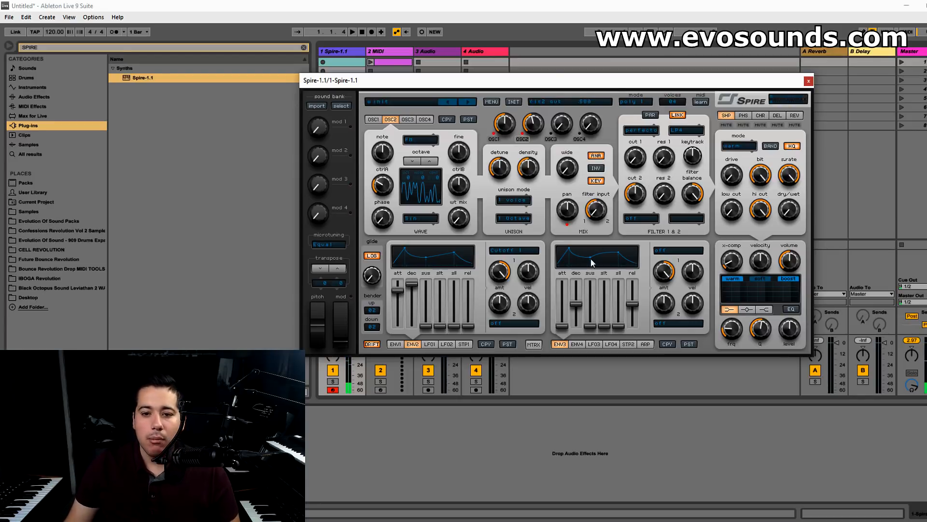
Step: Compare the modulation matrix's slot routings with the envelope section and show the Stepper 1 page
click(533, 344)
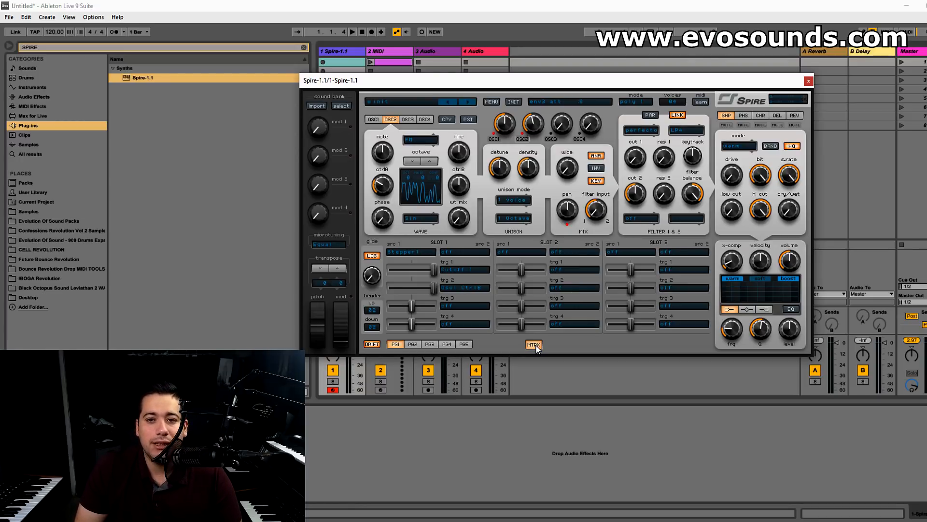
click(534, 344)
click(533, 344)
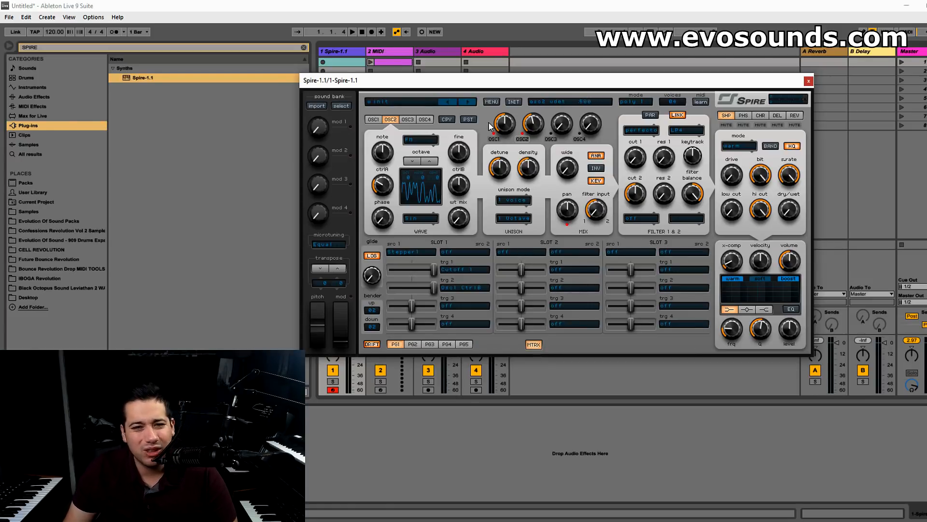
click(534, 344)
click(464, 344)
click(466, 344)
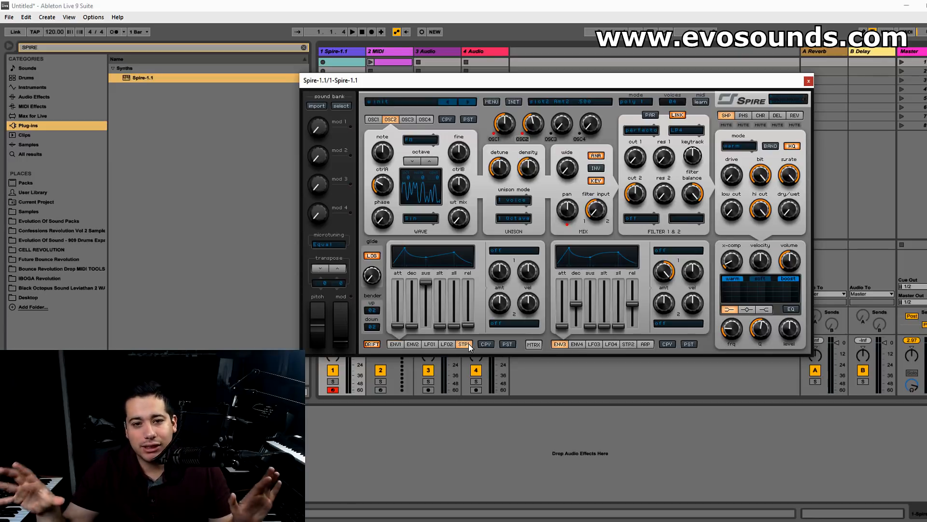